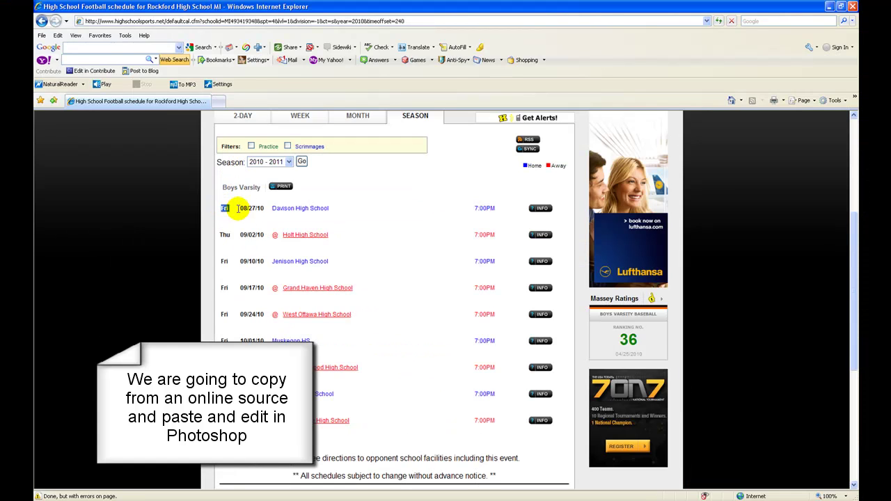
Copy the Boys Varsity schedule rows from the first game down to the last 7:00PM
{"action": "left_click_drag", "start_coordinate": [237, 209], "coordinate": [423, 403]}
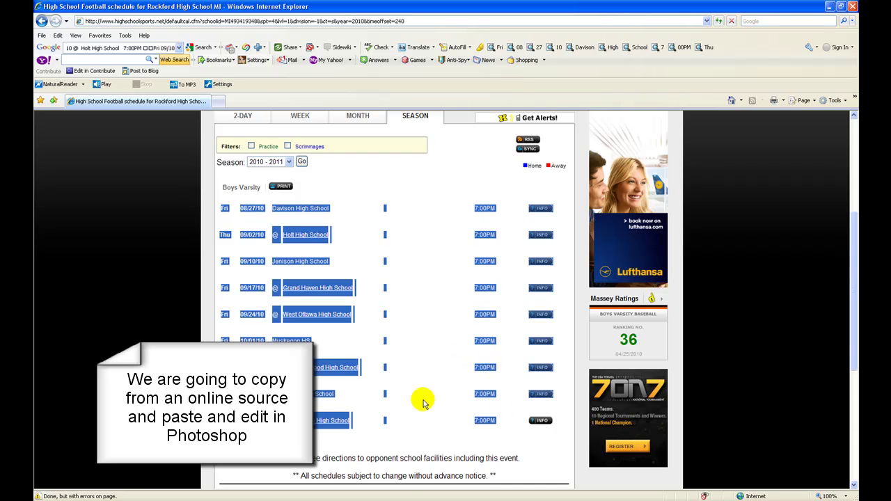
{"action": "right_click", "coordinate": [286, 341]}
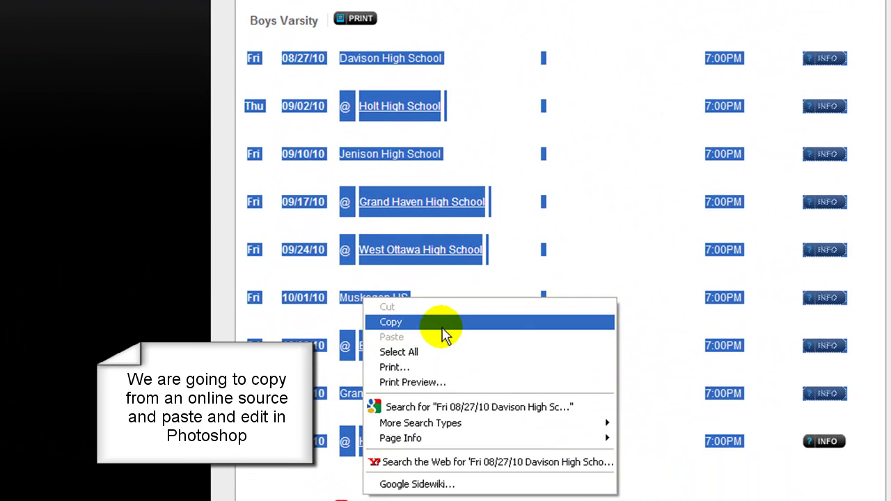
{"action": "left_click", "coordinate": [445, 334]}
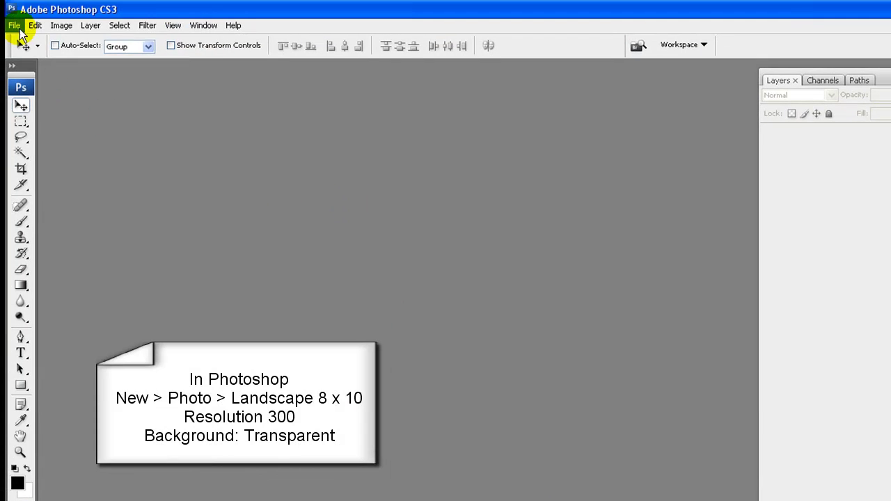
Set up a new document: Photo preset, Landscape 8 x 10, 300 pixels/inch, transparent background
{"action": "left_click", "coordinate": [14, 25]}
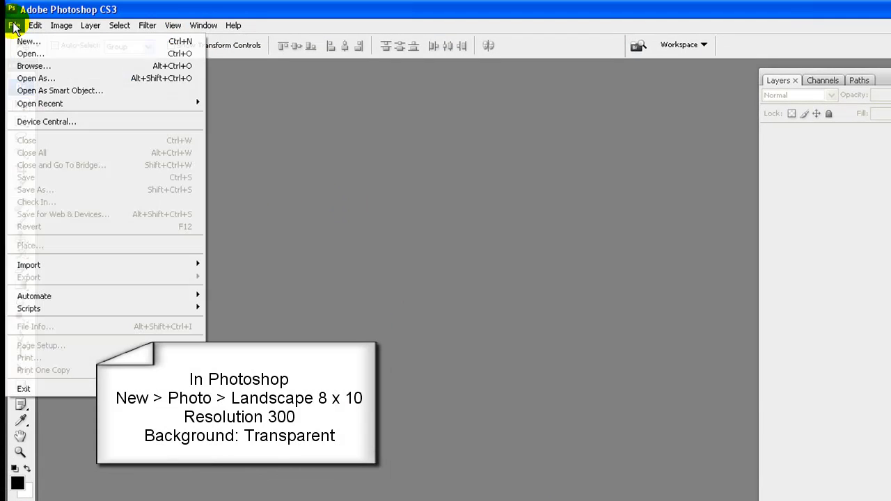
{"action": "left_click", "coordinate": [35, 43]}
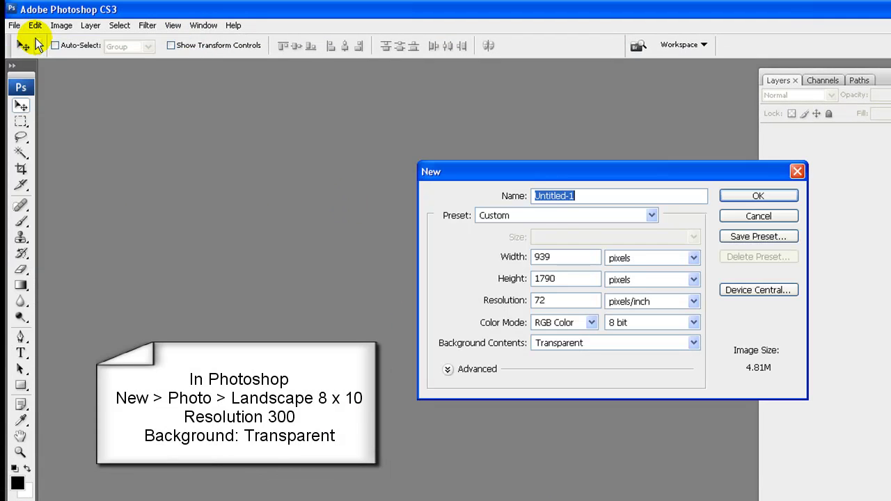
{"action": "left_click", "coordinate": [652, 216]}
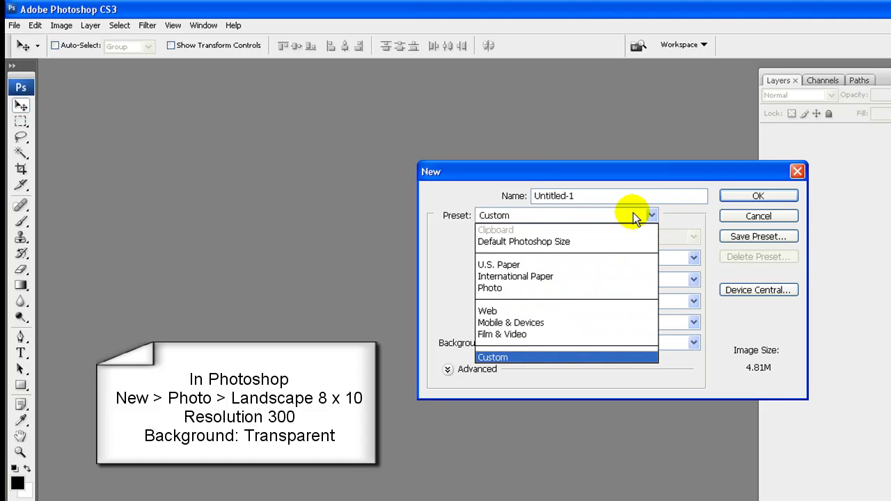
{"action": "left_click", "coordinate": [564, 288]}
{"action": "left_click", "coordinate": [694, 238]}
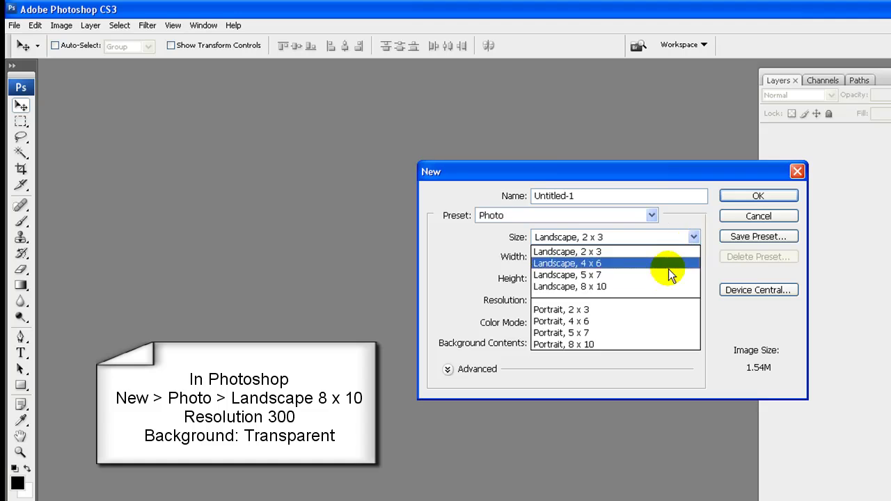
{"action": "left_click", "coordinate": [658, 286]}
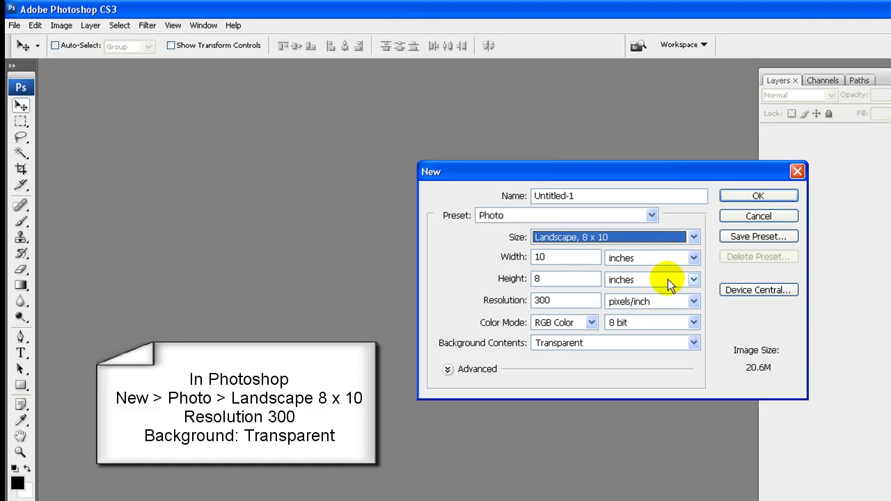
{"action": "left_click", "coordinate": [752, 201]}
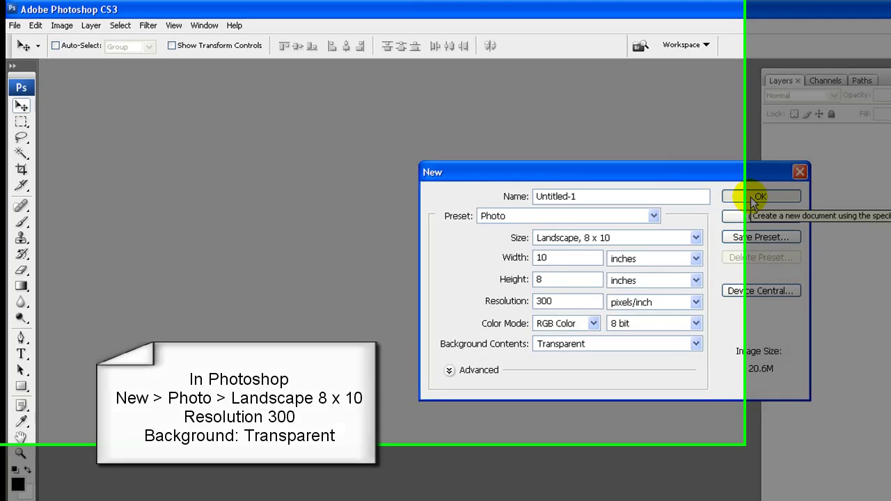
Create the transparent document and set the Horizontal Type Tool to 36 pt
{"action": "left_click", "coordinate": [751, 200]}
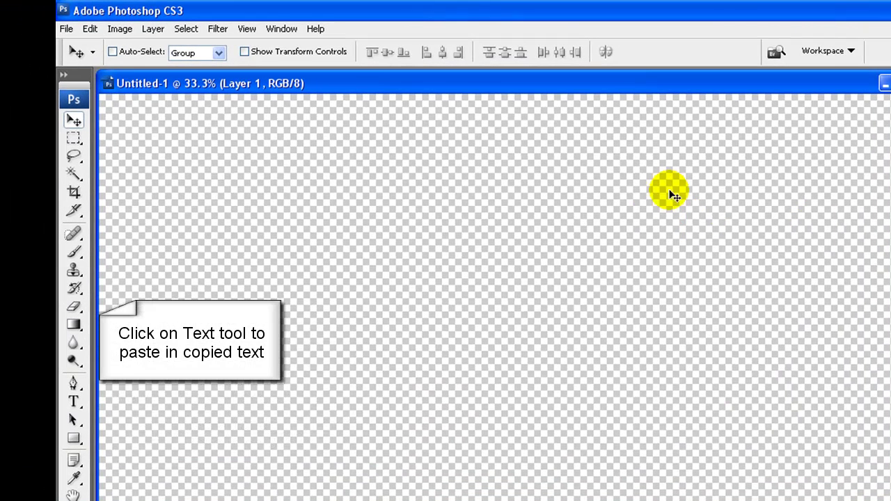
{"action": "left_click", "coordinate": [73, 402]}
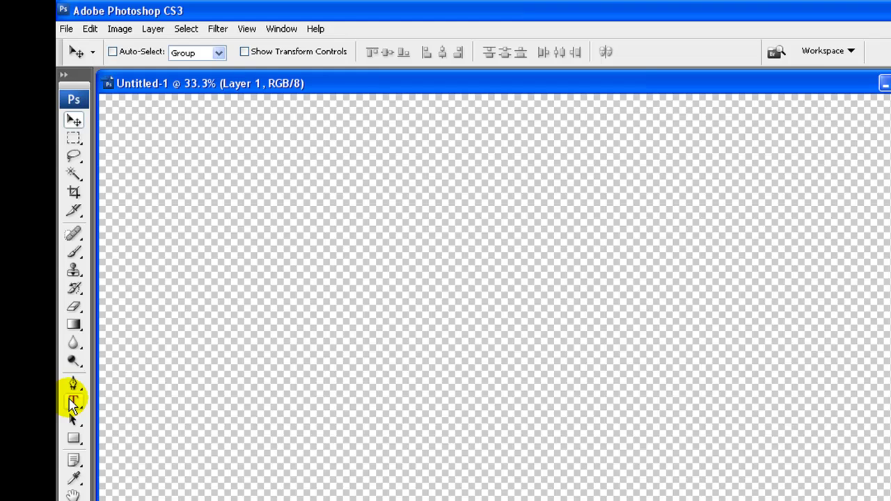
{"action": "left_click", "coordinate": [74, 403]}
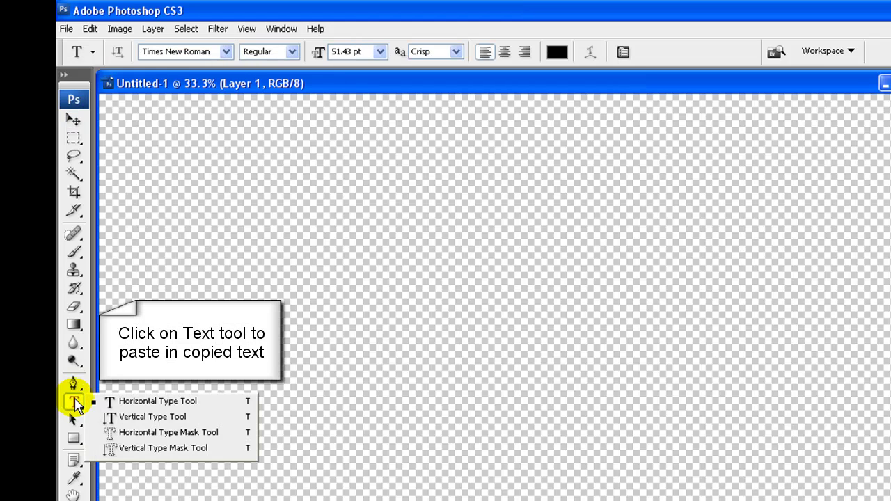
{"action": "left_click", "coordinate": [321, 82]}
{"action": "left_click", "coordinate": [378, 51]}
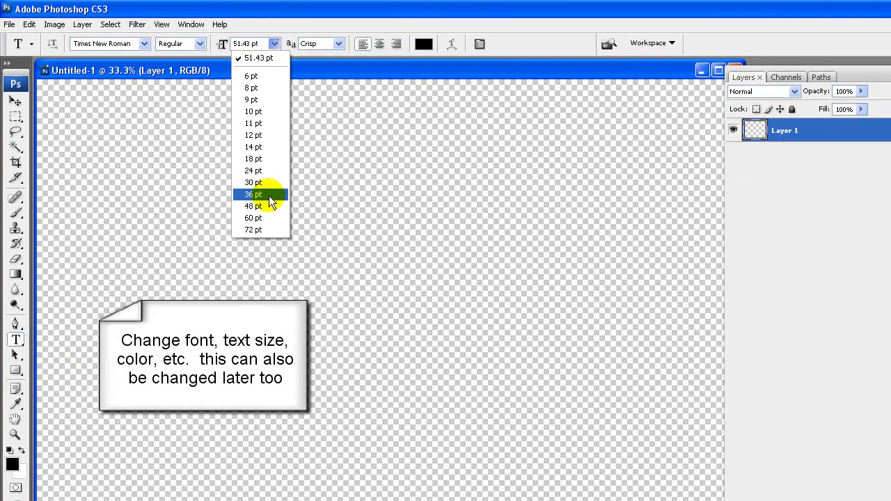
{"action": "left_click", "coordinate": [373, 229]}
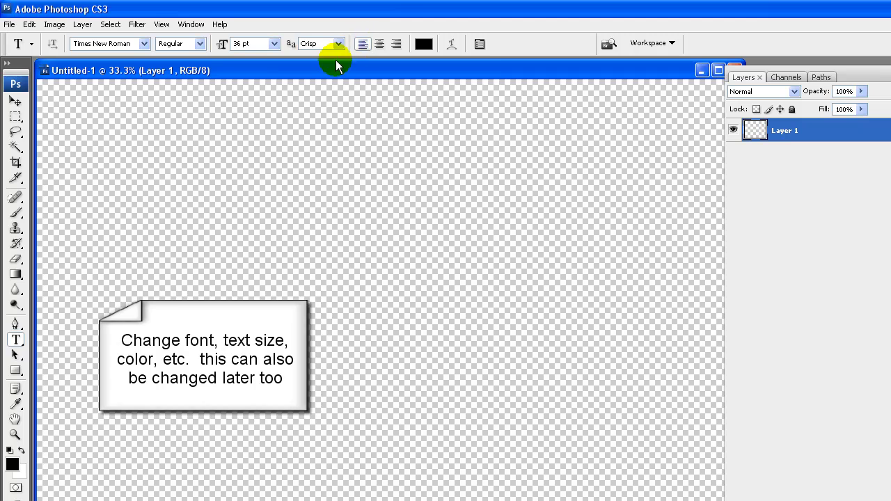
Paste the copied schedule as text near the canvas top-left
{"action": "left_click", "coordinate": [76, 118]}
{"action": "right_click", "coordinate": [77, 119]}
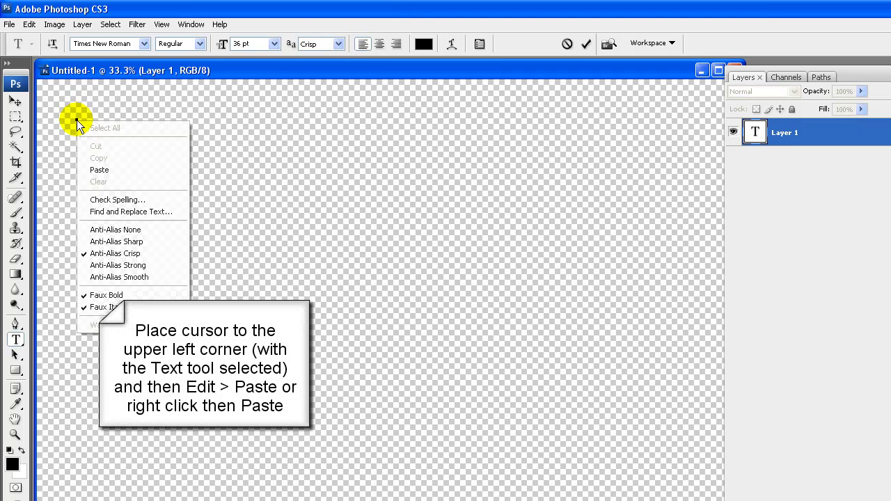
{"action": "left_click", "coordinate": [136, 172]}
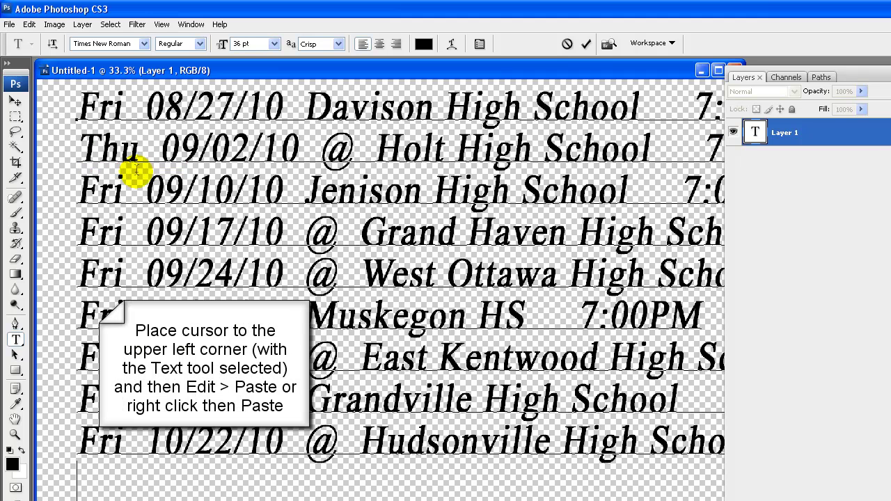
Commit the schedule text, shift it down-left, and float the Character panel beside the document
{"action": "left_click", "coordinate": [587, 45]}
{"action": "left_click", "coordinate": [15, 103]}
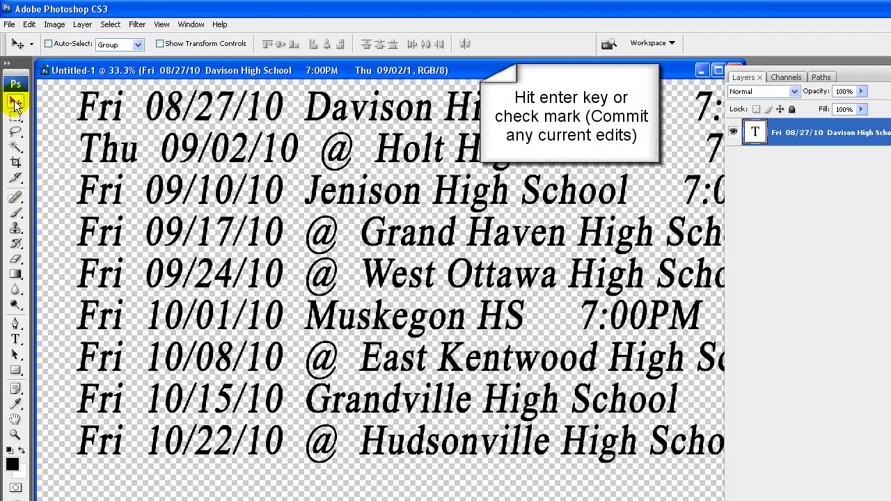
{"action": "left_click_drag", "start_coordinate": [113, 102], "coordinate": [100, 142]}
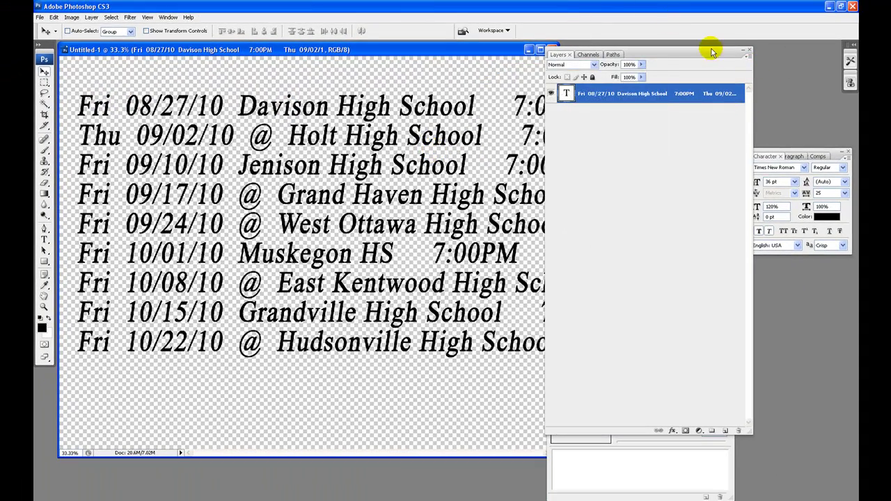
{"action": "left_click_drag", "start_coordinate": [710, 48], "coordinate": [759, 48]}
{"action": "left_click_drag", "start_coordinate": [835, 155], "coordinate": [652, 139]}
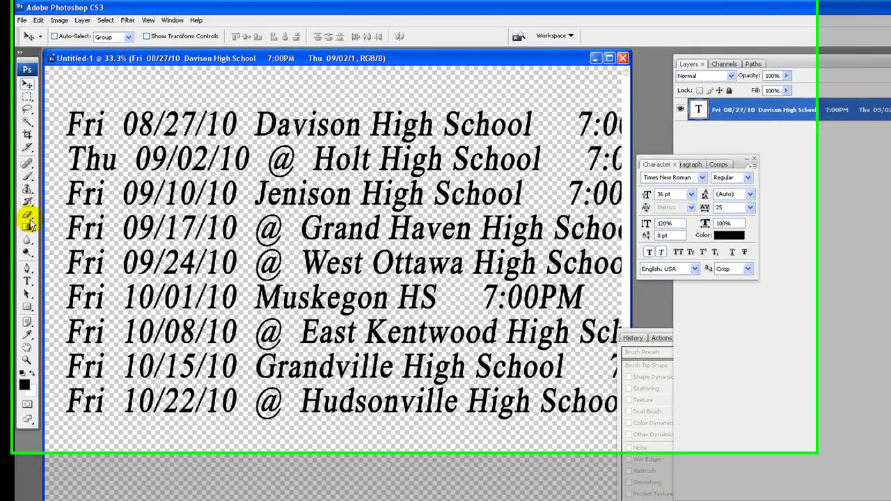
{"action": "left_click", "coordinate": [45, 239]}
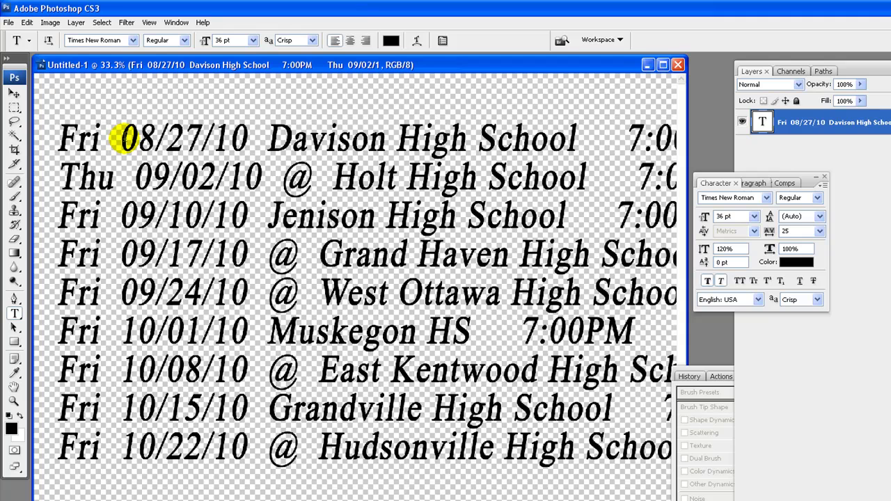
Delete the leading Fri/Thu day labels from all nine schedule lines
{"action": "left_click", "coordinate": [122, 139]}
{"action": "left_click_drag", "start_coordinate": [120, 139], "coordinate": [44, 139]}
{"action": "key", "text": "BackSpace"}
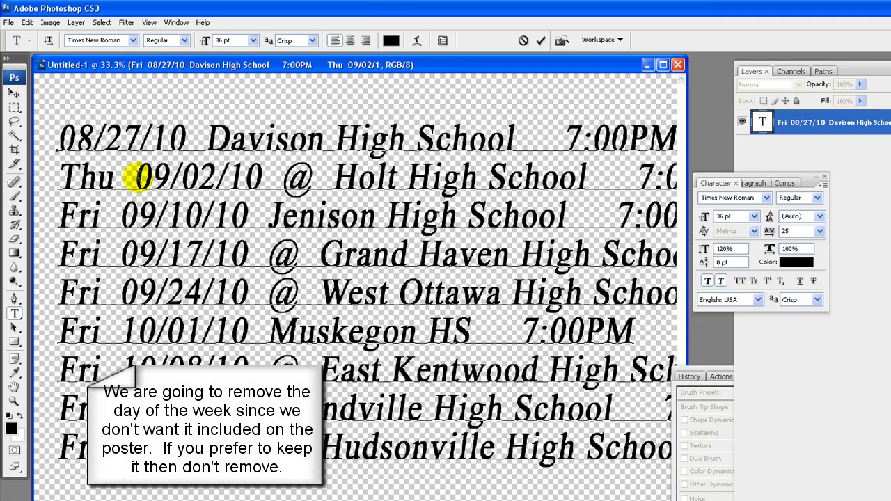
{"action": "left_click_drag", "start_coordinate": [132, 178], "coordinate": [45, 177]}
{"action": "key", "text": "BackSpace"}
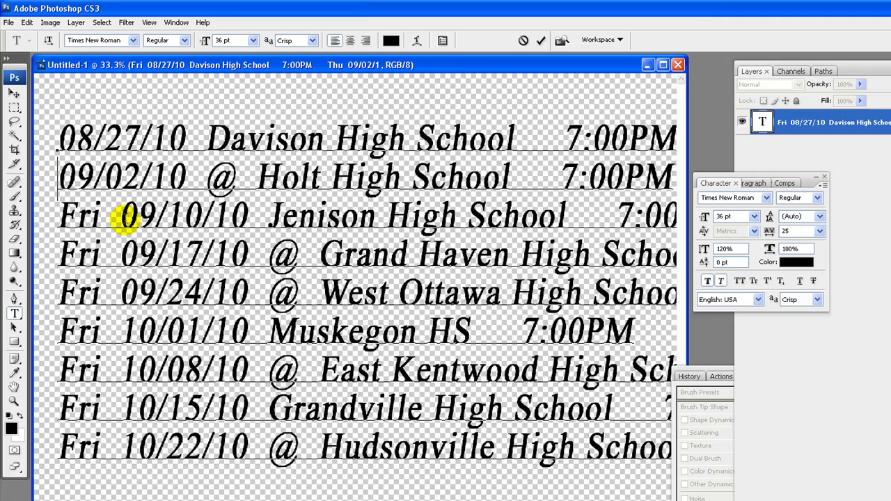
{"action": "left_click_drag", "start_coordinate": [124, 220], "coordinate": [46, 217]}
{"action": "key", "text": "BackSpace"}
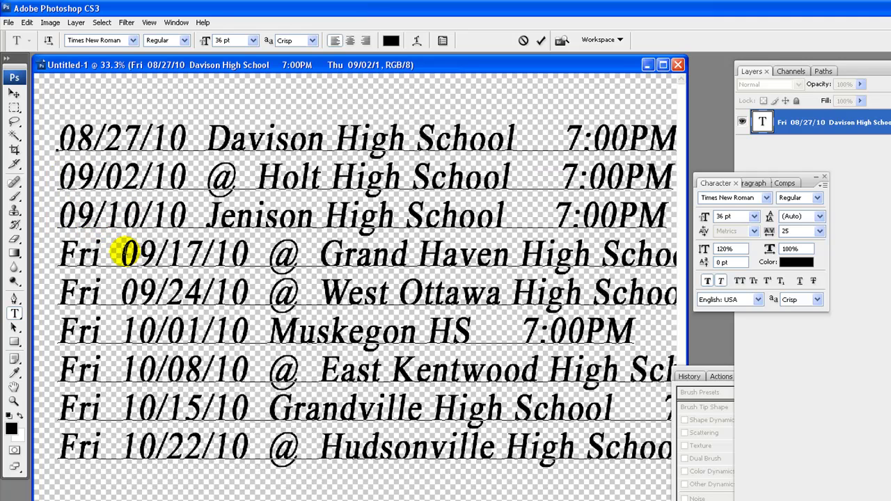
{"action": "left_click_drag", "start_coordinate": [118, 252], "coordinate": [50, 253]}
{"action": "key", "text": "BackSpace"}
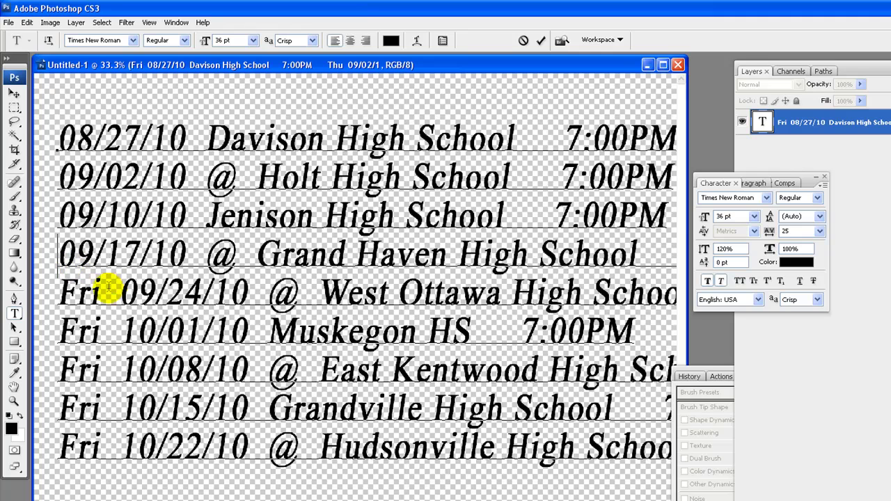
{"action": "left_click_drag", "start_coordinate": [120, 289], "coordinate": [50, 292]}
{"action": "key", "text": "BackSpace"}
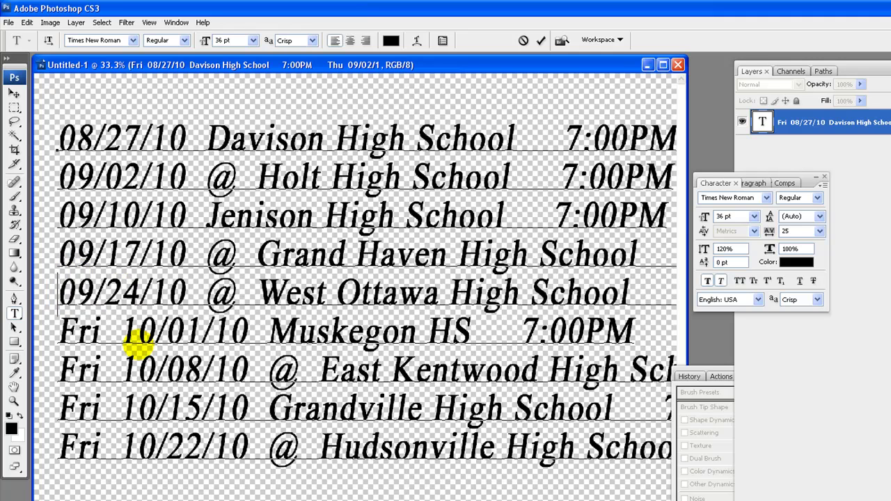
{"action": "left_click_drag", "start_coordinate": [121, 327], "coordinate": [54, 328]}
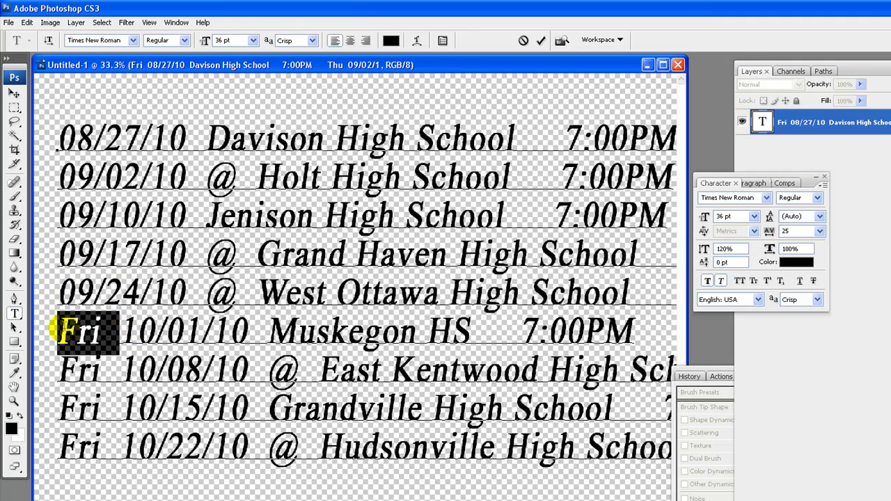
{"action": "key", "text": "BackSpace"}
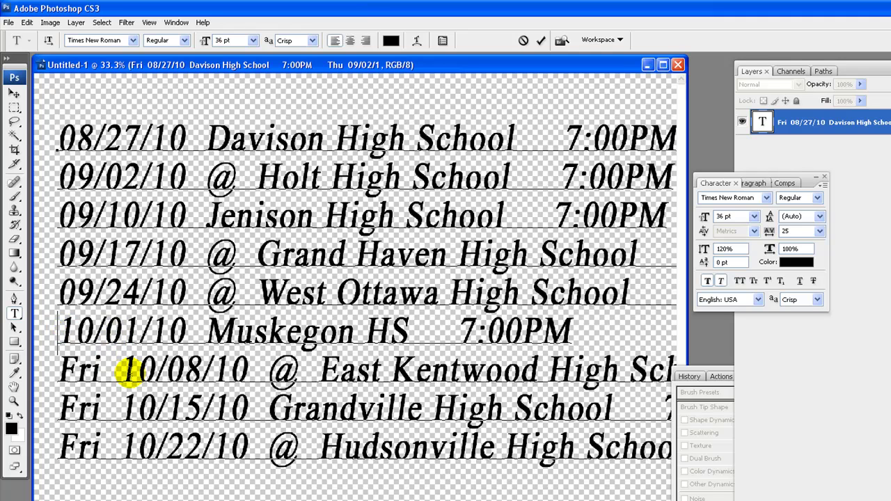
{"action": "left_click_drag", "start_coordinate": [125, 370], "coordinate": [44, 372]}
{"action": "key", "text": "BackSpace"}
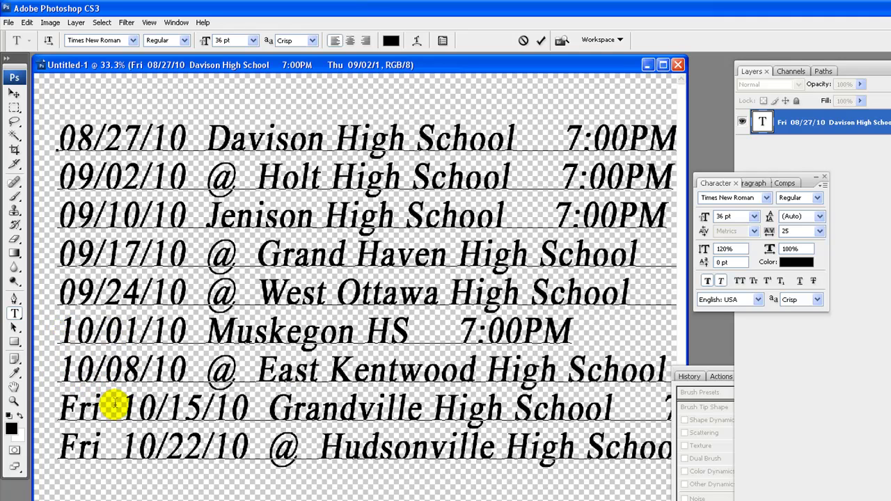
{"action": "left_click_drag", "start_coordinate": [122, 409], "coordinate": [55, 411]}
{"action": "key", "text": "BackSpace"}
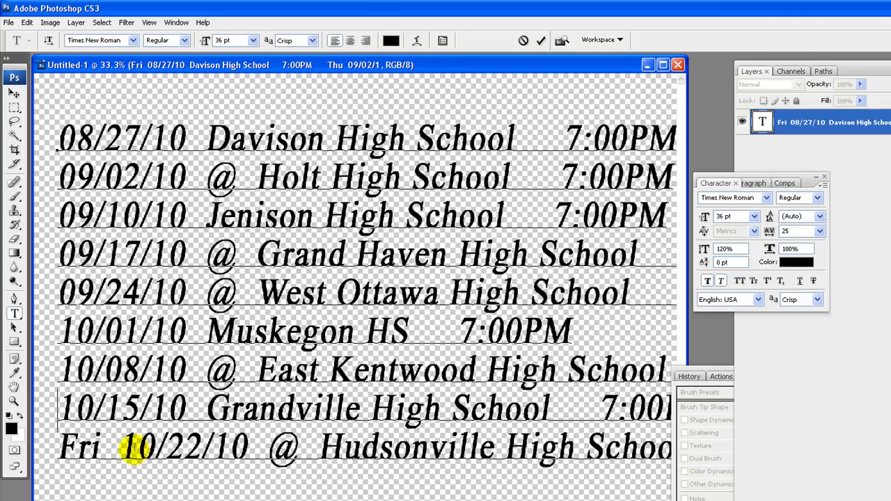
{"action": "left_click_drag", "start_coordinate": [126, 445], "coordinate": [51, 445]}
{"action": "key", "text": "BackSpace"}
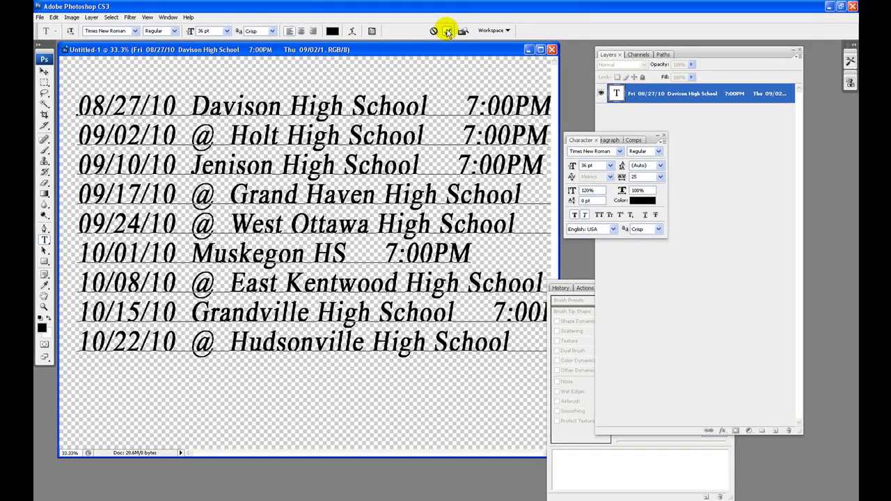
Change the schedule font to Arial and turn off faux italic and faux bold, keeping 36 pt
{"action": "left_click", "coordinate": [540, 40]}
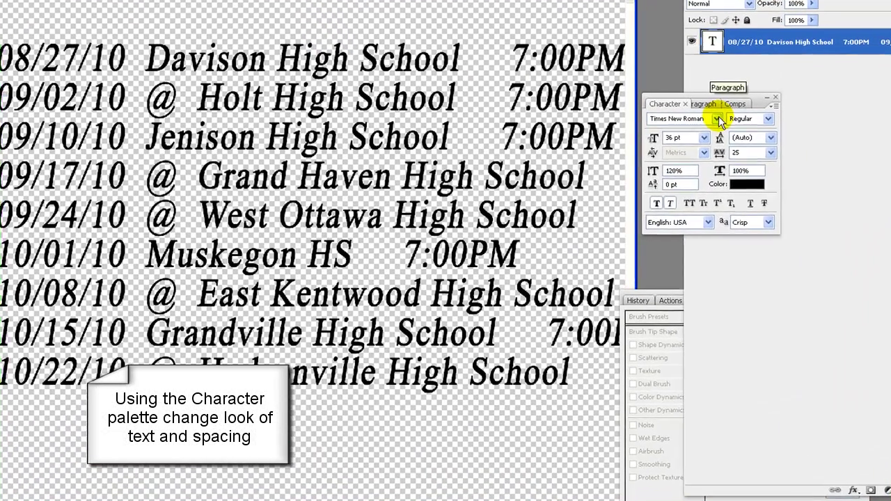
{"action": "left_click", "coordinate": [652, 141]}
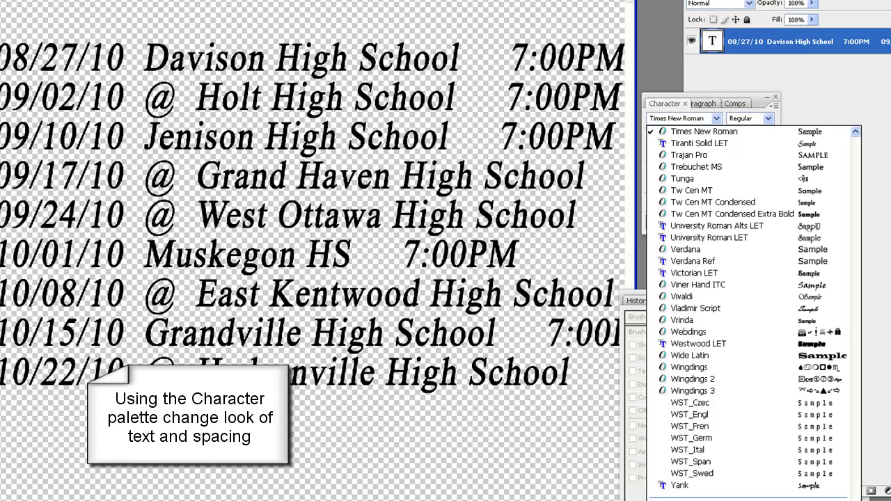
{"action": "left_click_drag", "start_coordinate": [855, 480], "coordinate": [813, 158]}
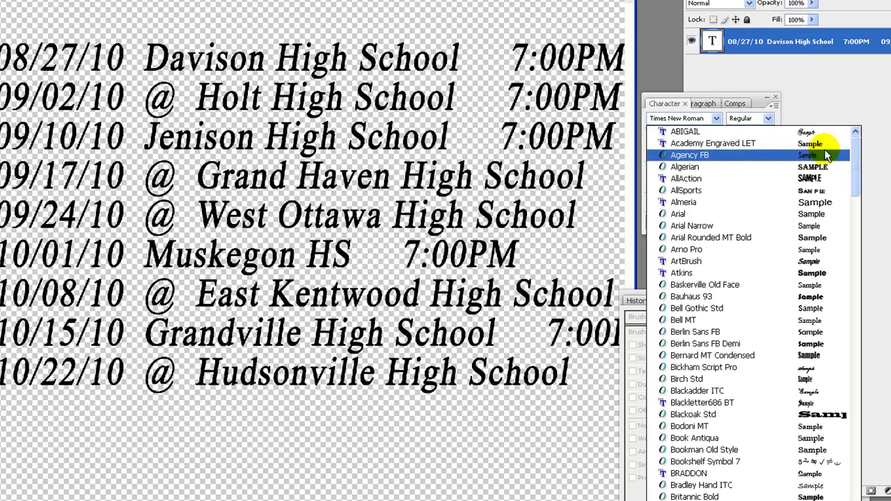
{"action": "left_click", "coordinate": [744, 216]}
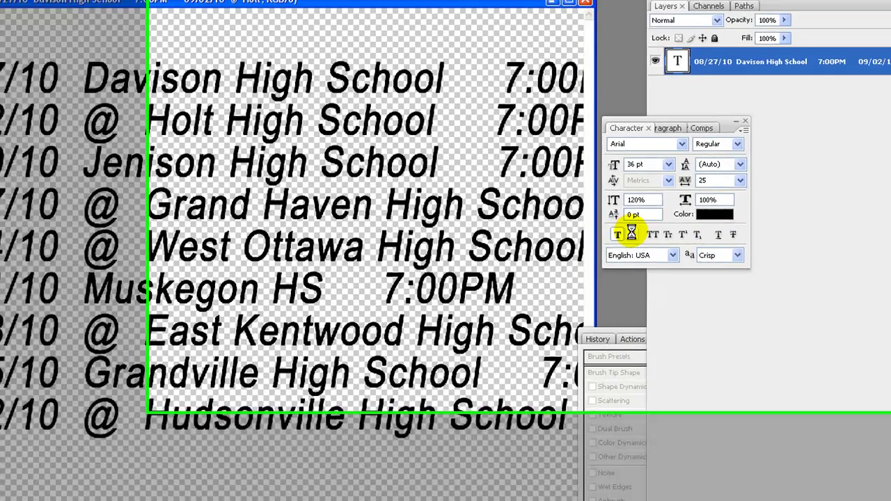
{"action": "left_click", "coordinate": [669, 203]}
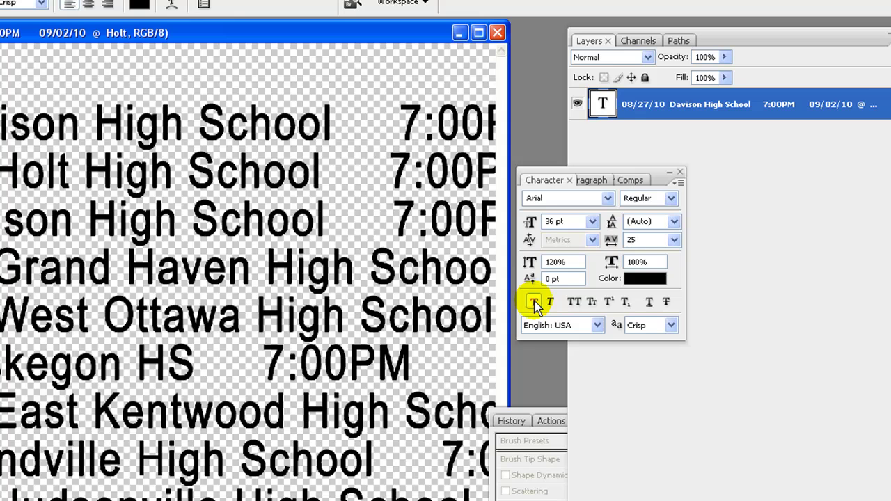
{"action": "left_click", "coordinate": [534, 302]}
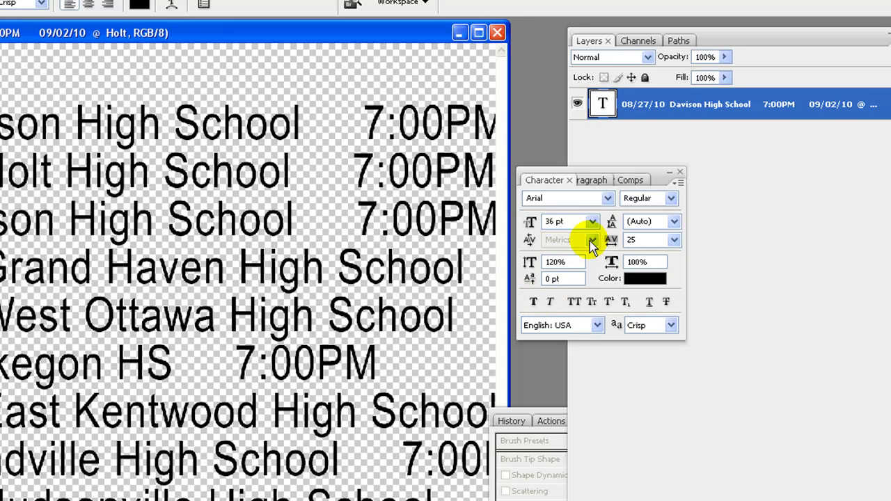
{"action": "left_click", "coordinate": [592, 221]}
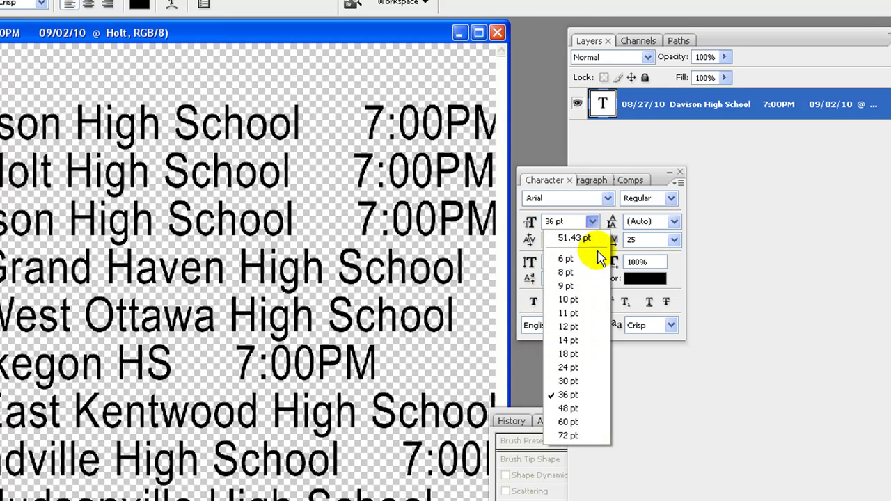
{"action": "left_click", "coordinate": [659, 170]}
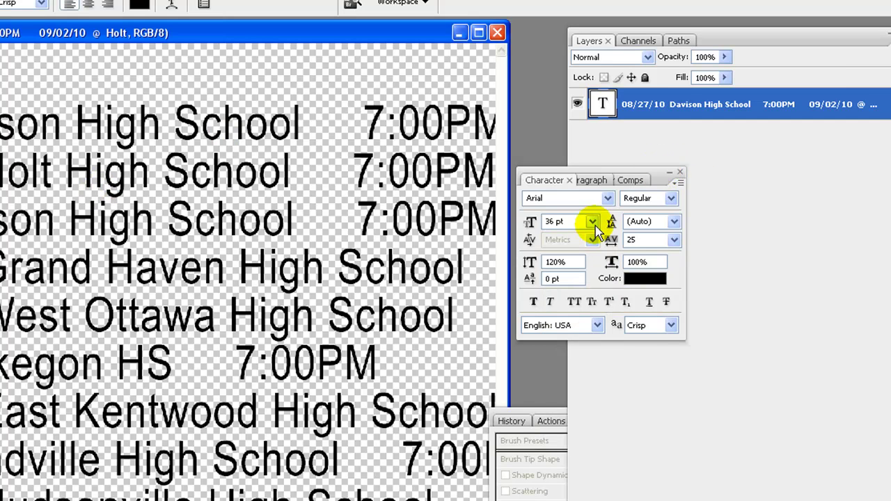
Set the schedule text size to 32 pt and tracking to 10
{"action": "left_click_drag", "start_coordinate": [550, 220], "coordinate": [565, 222]}
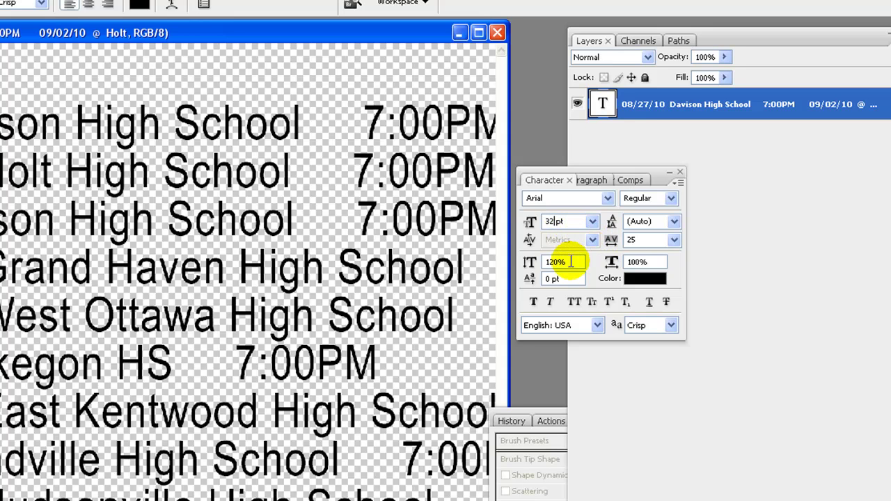
{"action": "left_click_drag", "start_coordinate": [549, 262], "coordinate": [561, 262]}
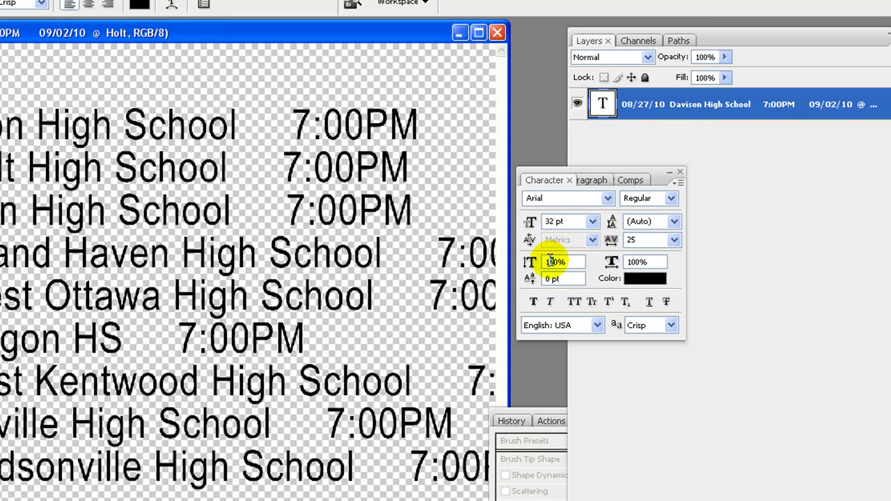
{"action": "type", "text": "100"}
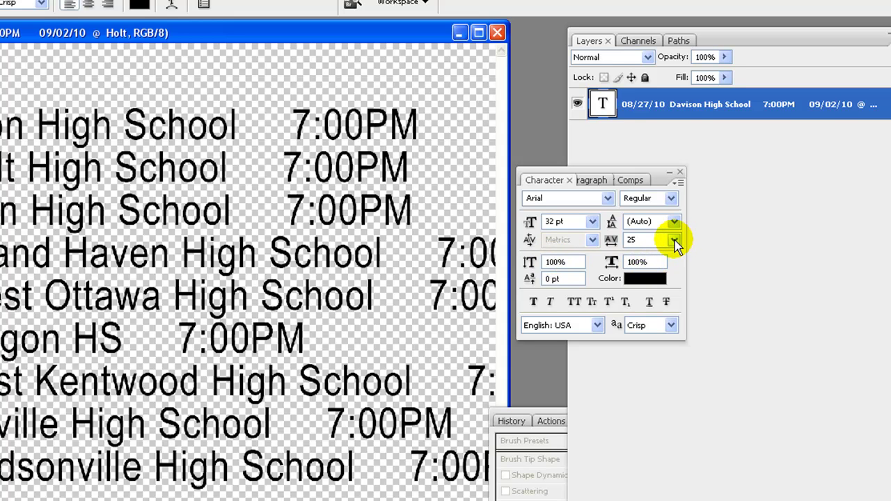
{"action": "left_click", "coordinate": [674, 240]}
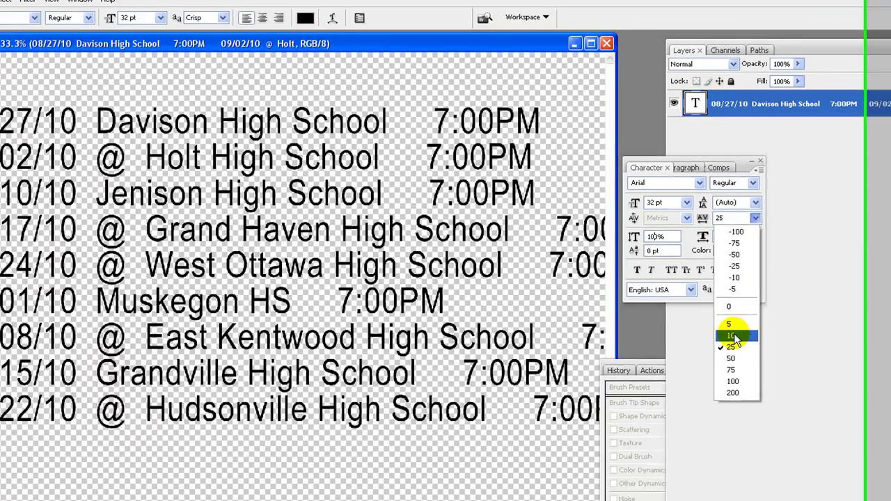
{"action": "left_click", "coordinate": [645, 380]}
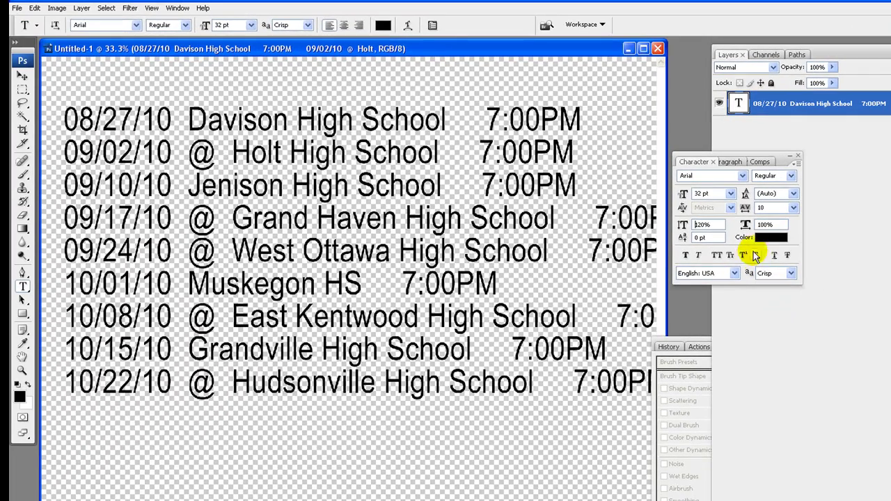
Nudge the schedule text slightly and set the leading to 48 pt
{"action": "left_click", "coordinate": [22, 75]}
{"action": "left_click_drag", "start_coordinate": [109, 119], "coordinate": [108, 124]}
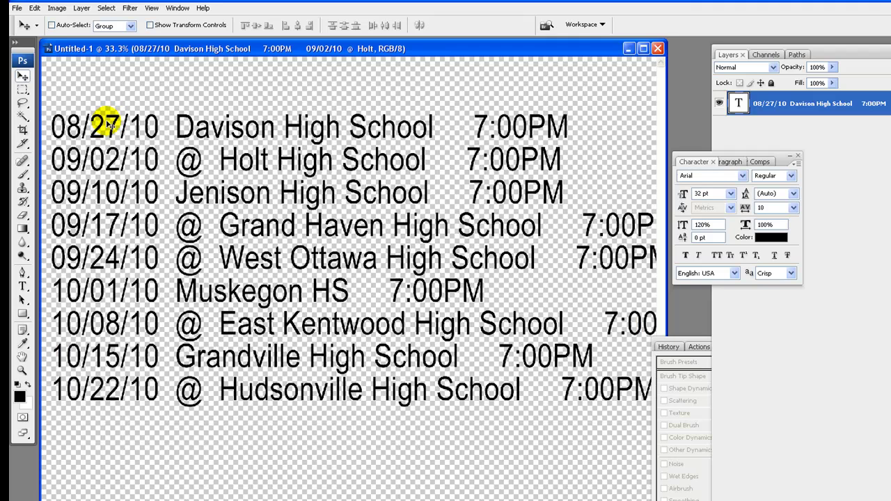
{"action": "left_click", "coordinate": [793, 195]}
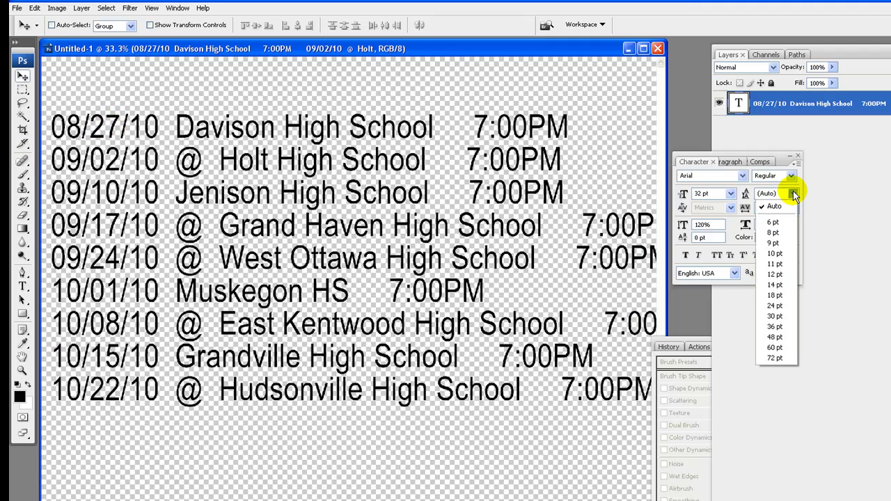
{"action": "left_click", "coordinate": [788, 329]}
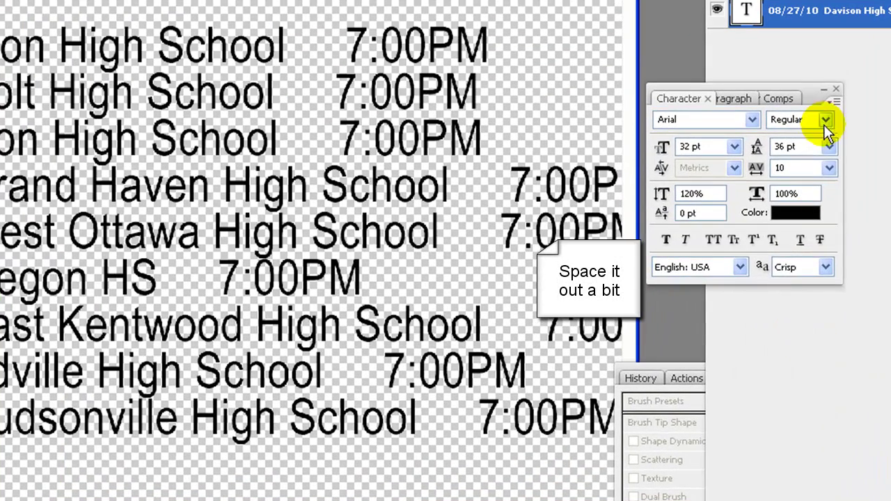
{"action": "left_click", "coordinate": [829, 145]}
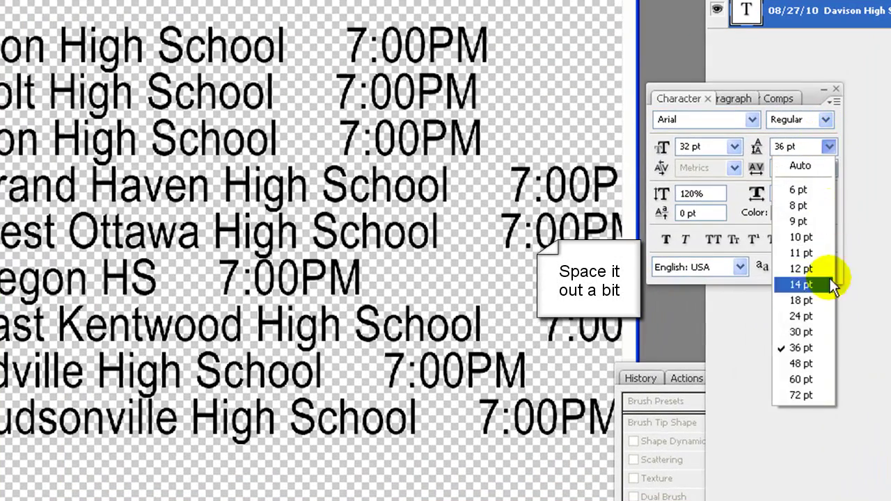
{"action": "left_click", "coordinate": [817, 362]}
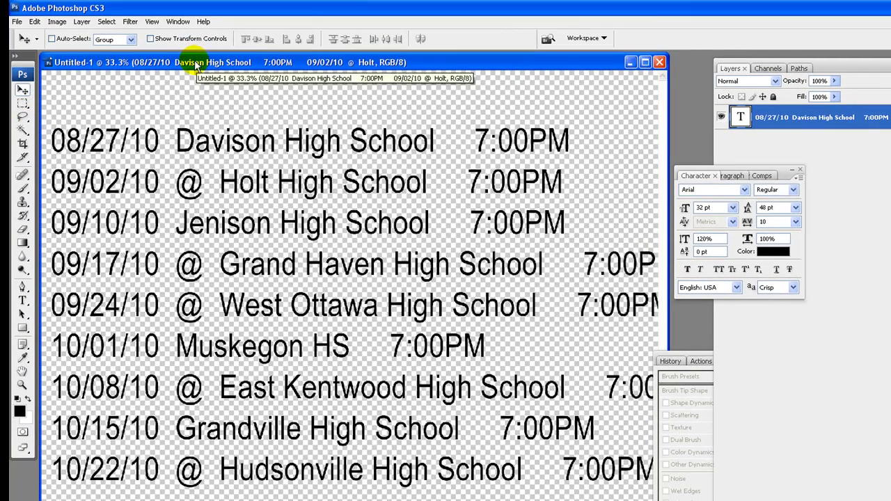
Move the document window aside and pick the Rectangular Marquee tool for the dates column
{"action": "left_click_drag", "start_coordinate": [169, 61], "coordinate": [246, 66]}
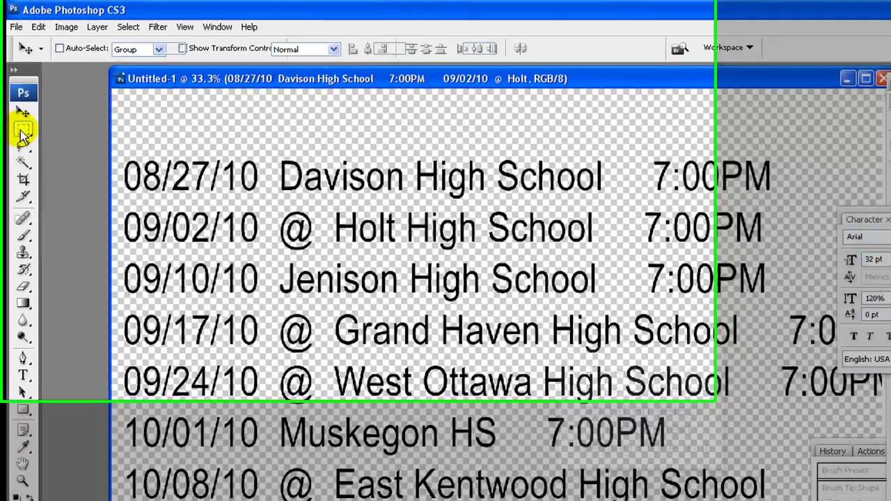
{"action": "left_click", "coordinate": [23, 104]}
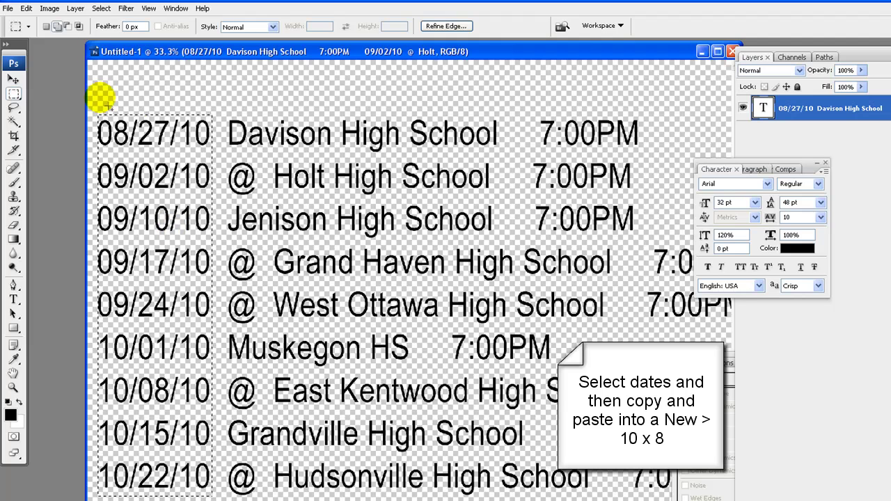
Copy the selected dates and create a new Photo Landscape 8 x 10 document
{"action": "left_click", "coordinate": [26, 10]}
{"action": "left_click", "coordinate": [63, 88]}
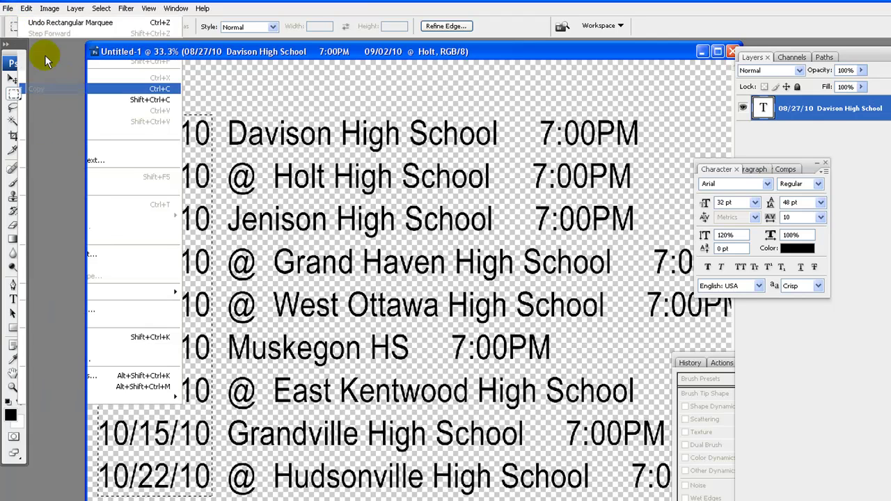
{"action": "left_click", "coordinate": [8, 10]}
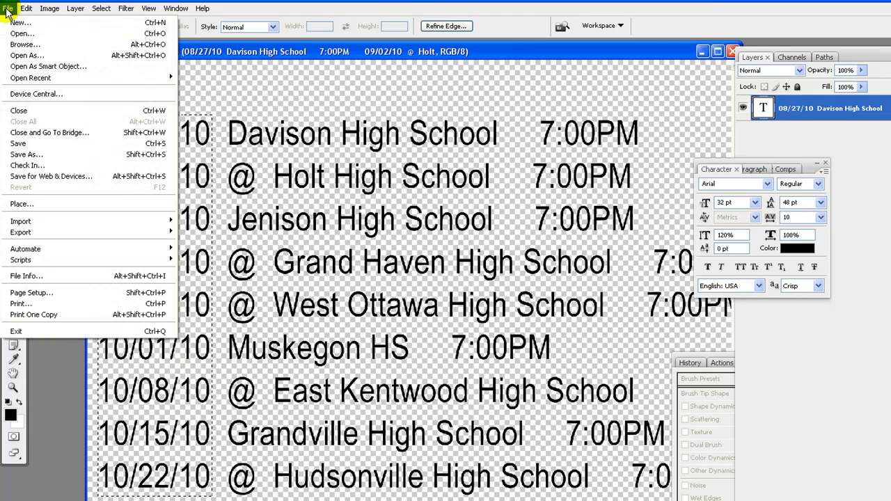
{"action": "left_click", "coordinate": [40, 27]}
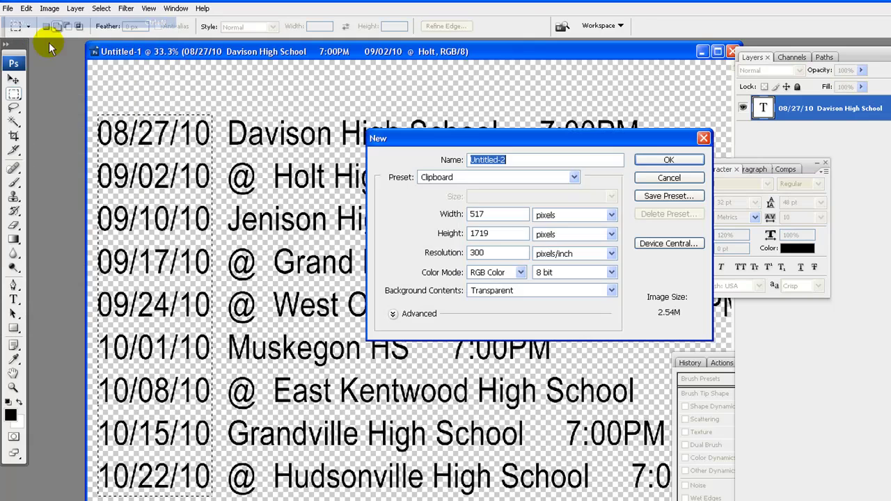
{"action": "left_click", "coordinate": [574, 178]}
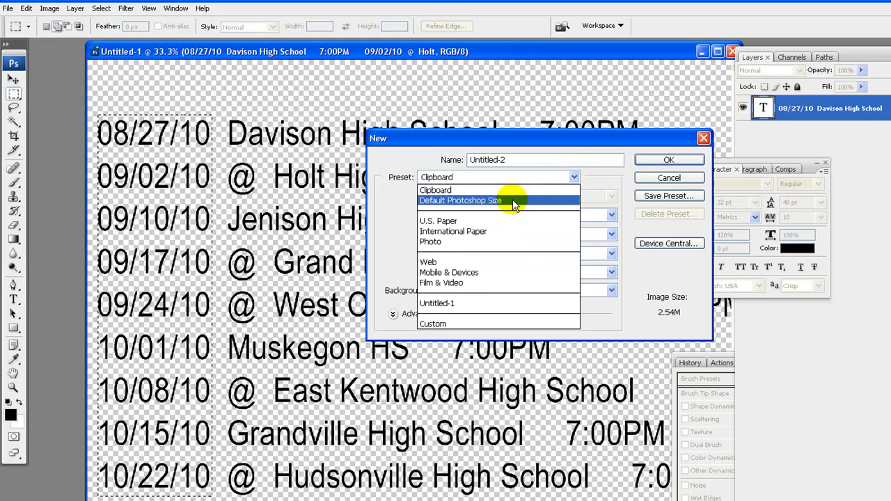
{"action": "left_click", "coordinate": [508, 241]}
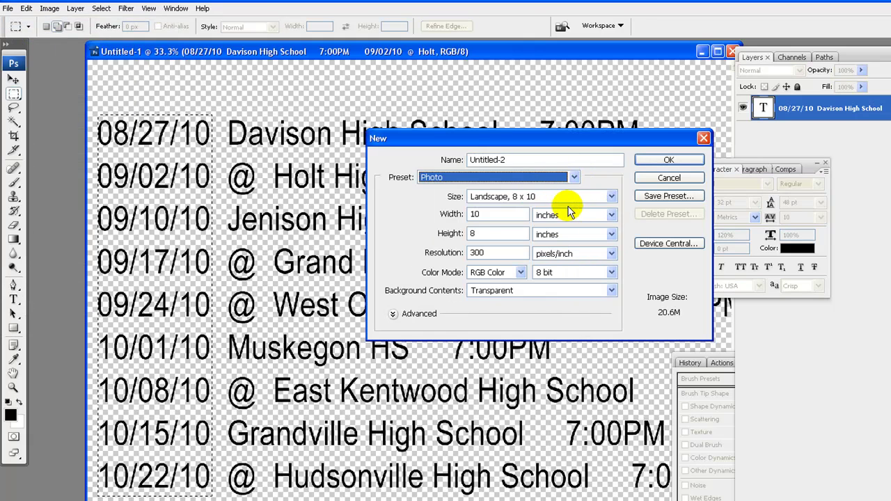
{"action": "left_click", "coordinate": [669, 160]}
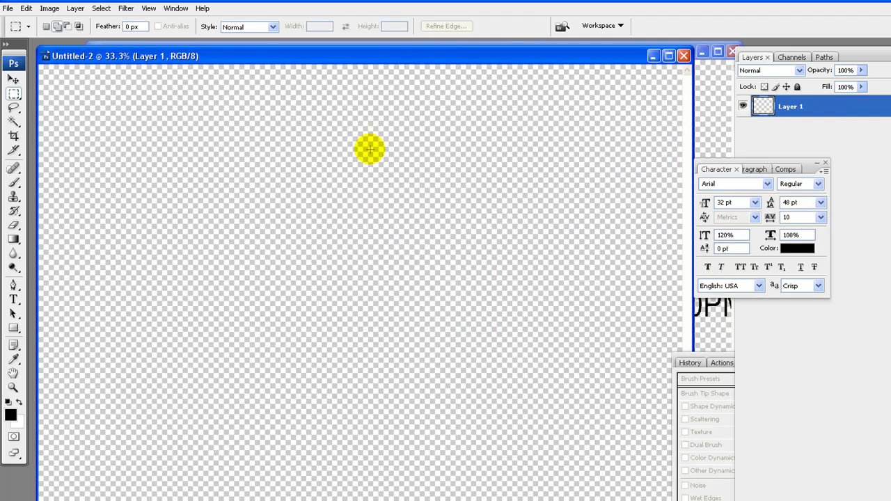
Paste the dates, move them up-left, and rename their layer 'Dates'
{"action": "left_click", "coordinate": [27, 9]}
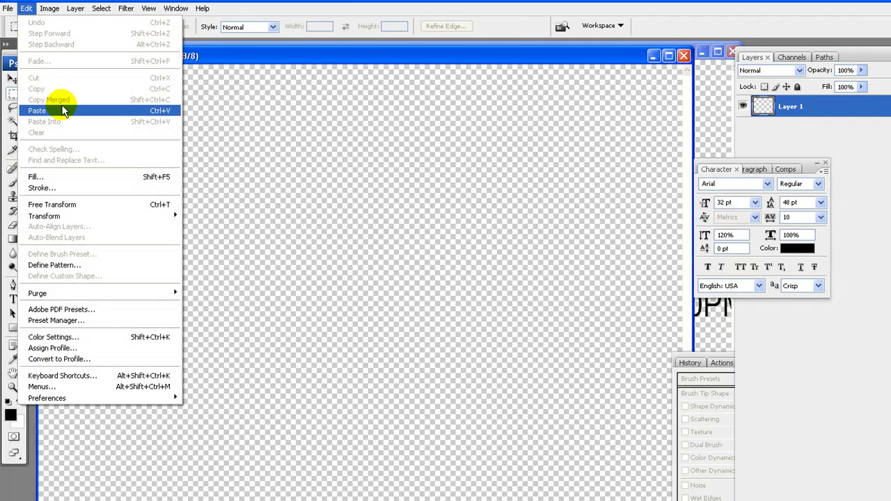
{"action": "left_click", "coordinate": [62, 111]}
{"action": "left_click", "coordinate": [13, 79]}
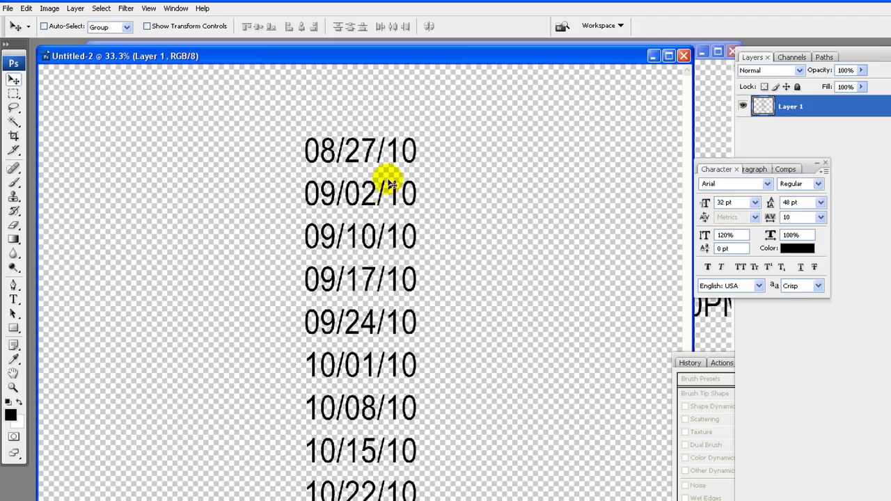
{"action": "left_click_drag", "start_coordinate": [389, 184], "coordinate": [174, 130]}
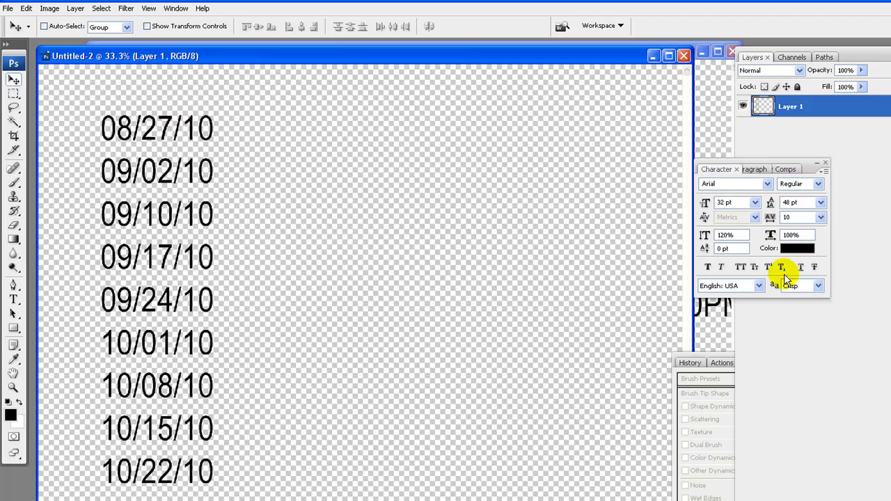
{"action": "double_click", "coordinate": [798, 106]}
{"action": "type", "text": "Da"}
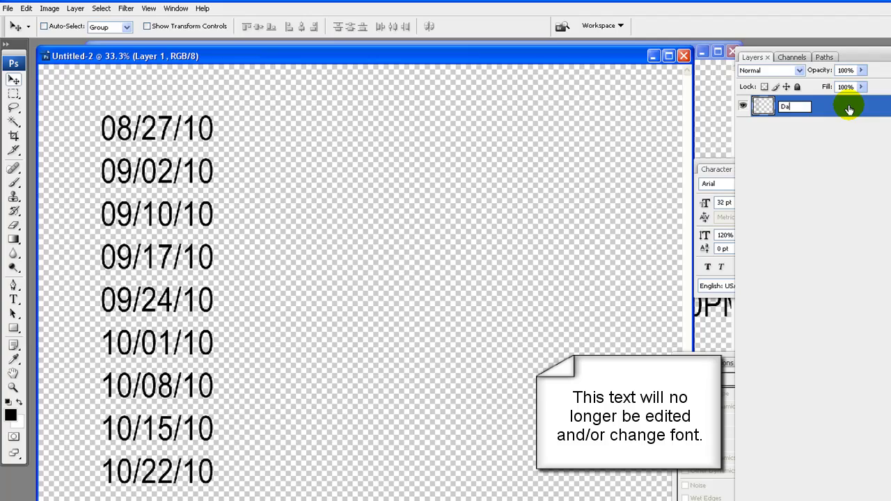
{"action": "type", "text": "tes"}
{"action": "key", "text": "Return"}
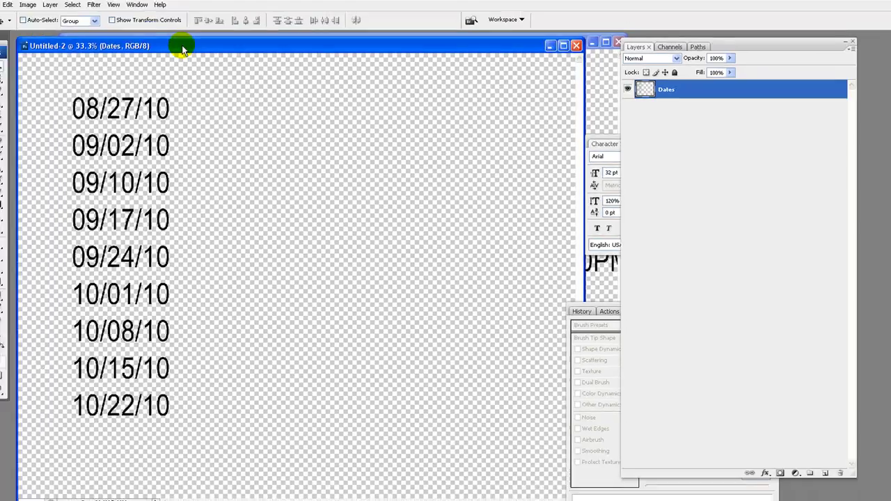
{"action": "left_click_drag", "start_coordinate": [127, 30], "coordinate": [126, 127]}
{"action": "left_click", "coordinate": [236, 50]}
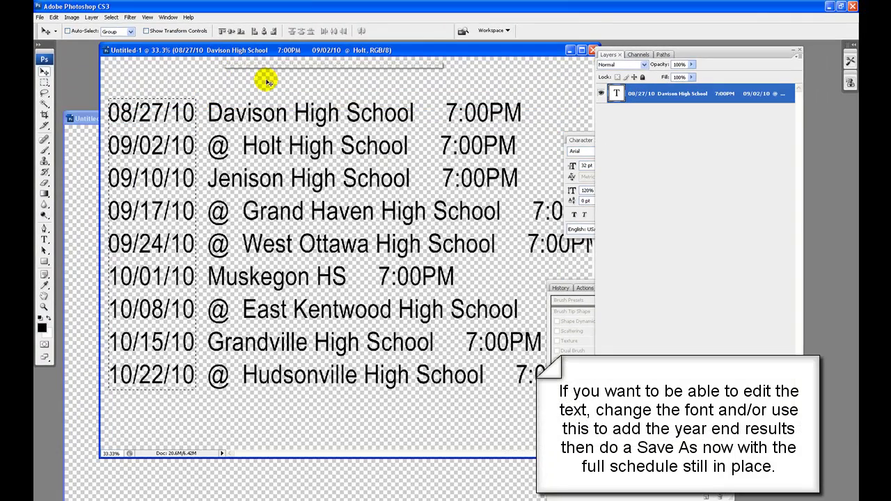
{"action": "left_click", "coordinate": [92, 18]}
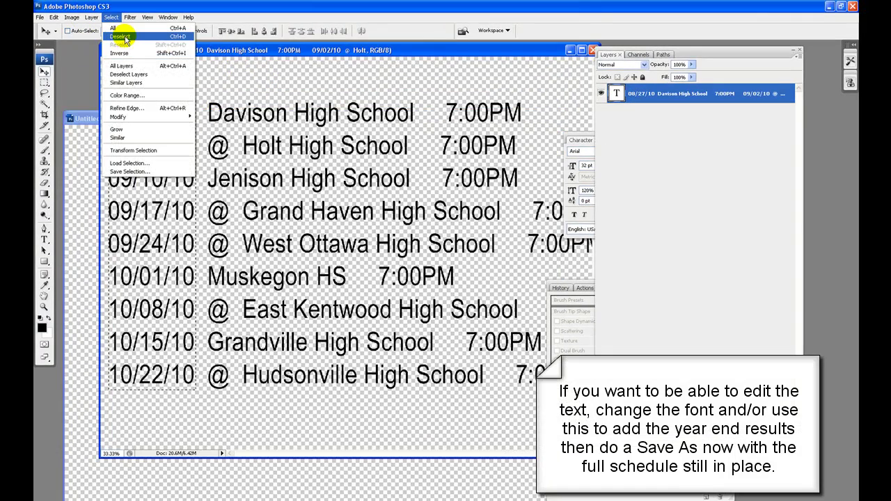
{"action": "left_click", "coordinate": [121, 32]}
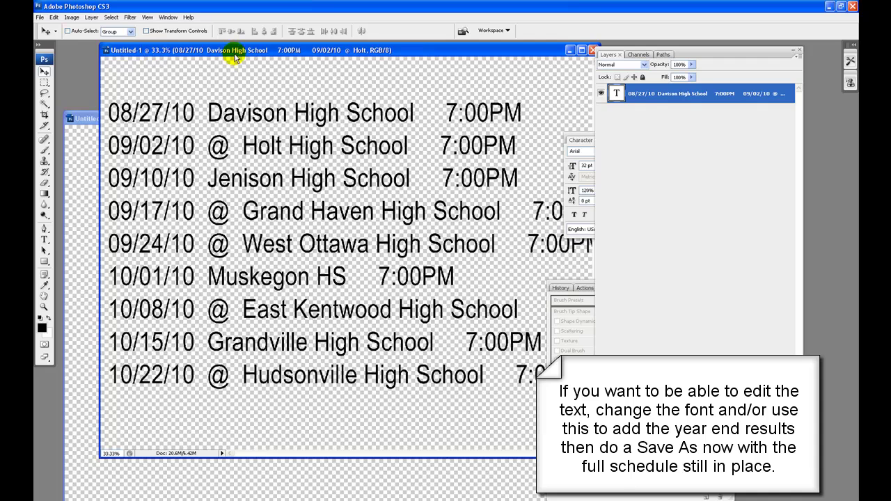
{"action": "left_click_drag", "start_coordinate": [239, 52], "coordinate": [211, 50]}
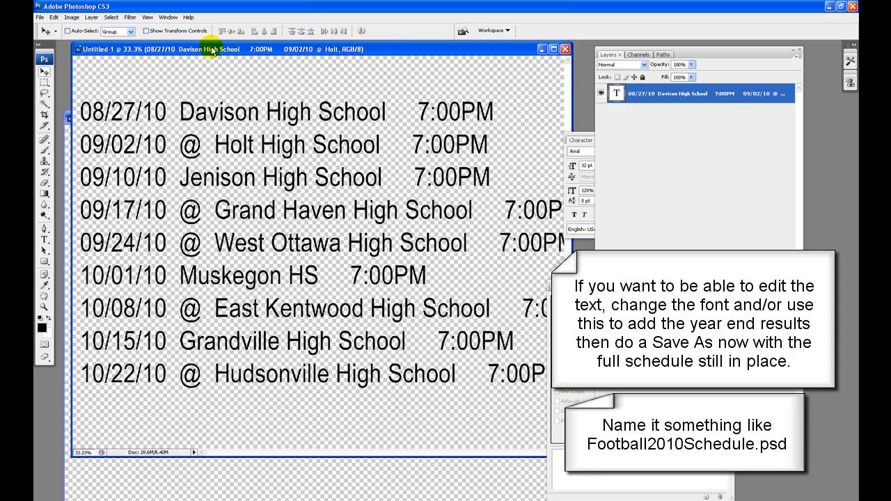
Right-align all of the schedule text and commit the edit
{"action": "left_click_drag", "start_coordinate": [212, 52], "coordinate": [192, 51]}
{"action": "left_click", "coordinate": [44, 240]}
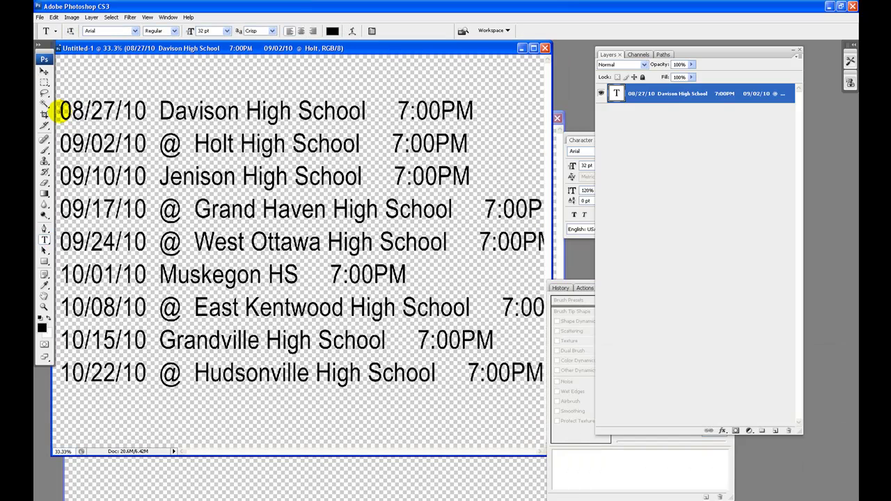
{"action": "left_click_drag", "start_coordinate": [60, 110], "coordinate": [540, 366]}
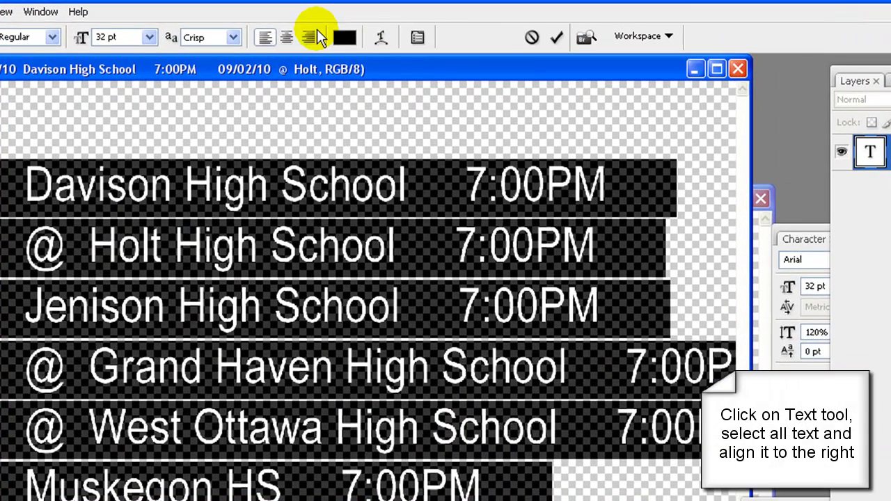
{"action": "left_click", "coordinate": [310, 37]}
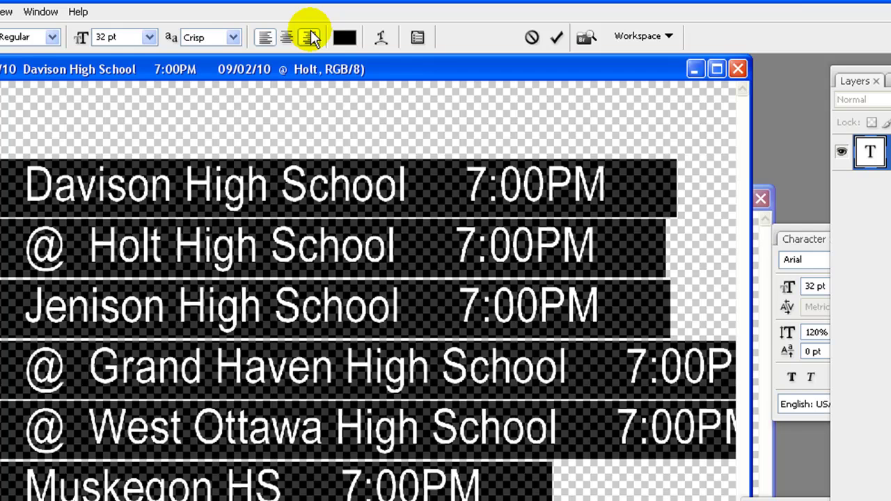
{"action": "left_click", "coordinate": [310, 37]}
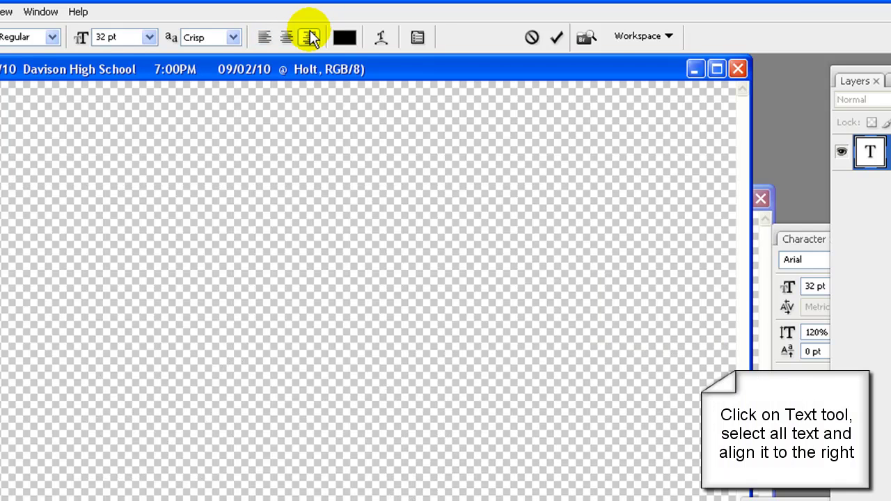
{"action": "left_click", "coordinate": [559, 39]}
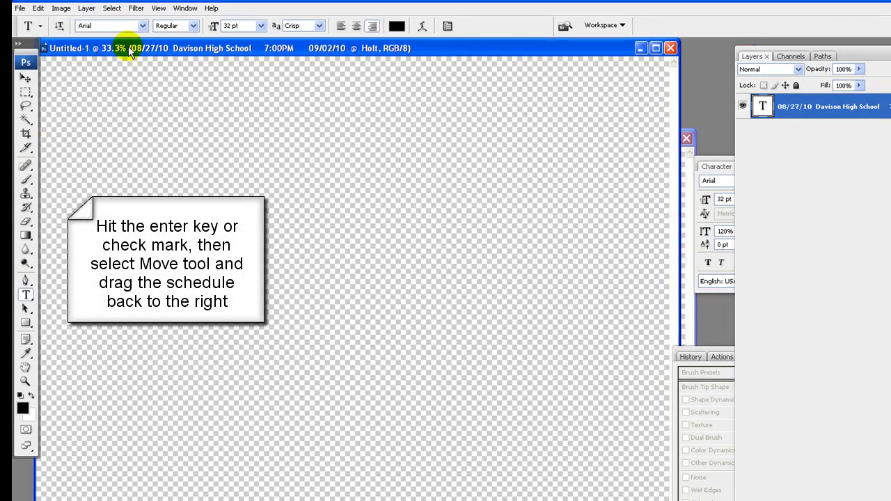
Drag the right-aligned schedule text rightward back onto the canvas
{"action": "left_click_drag", "start_coordinate": [130, 53], "coordinate": [207, 53]}
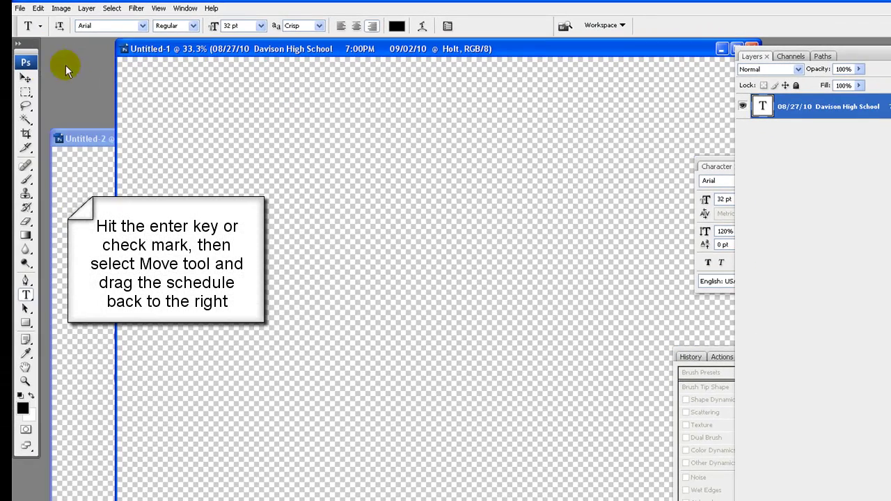
{"action": "left_click", "coordinate": [26, 78]}
{"action": "left_click_drag", "start_coordinate": [145, 165], "coordinate": [628, 169]}
{"action": "left_click_drag", "start_coordinate": [353, 136], "coordinate": [415, 130]}
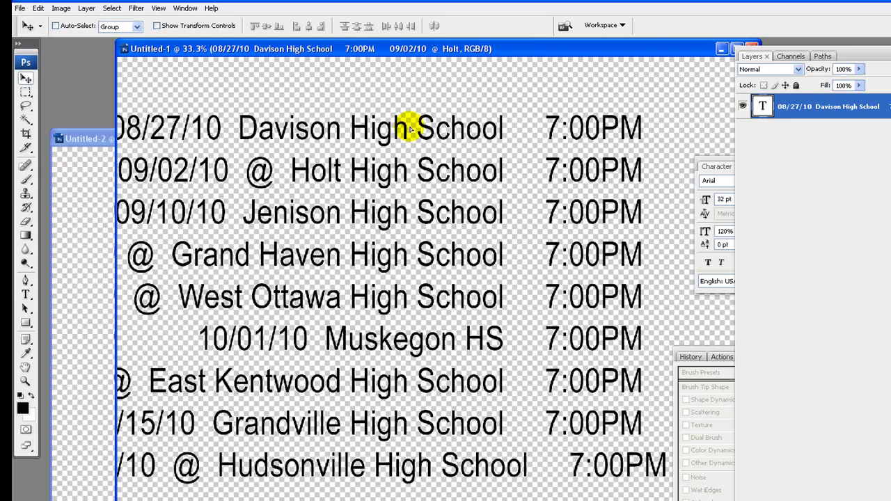
{"action": "left_click_drag", "start_coordinate": [452, 48], "coordinate": [347, 40]}
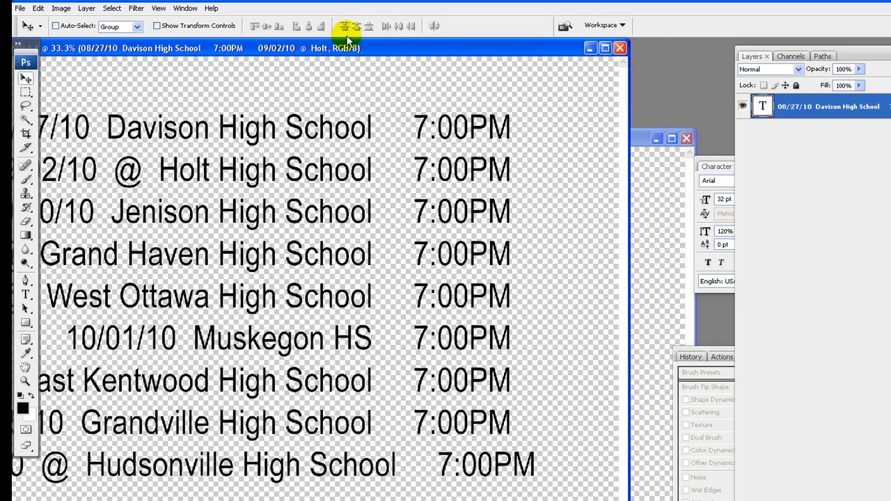
Delete the trailing spaces after 7:00PM on the Grandville, East Kentwood, Muskegon, West Ottawa and Grand Haven lines
{"action": "left_click", "coordinate": [26, 295]}
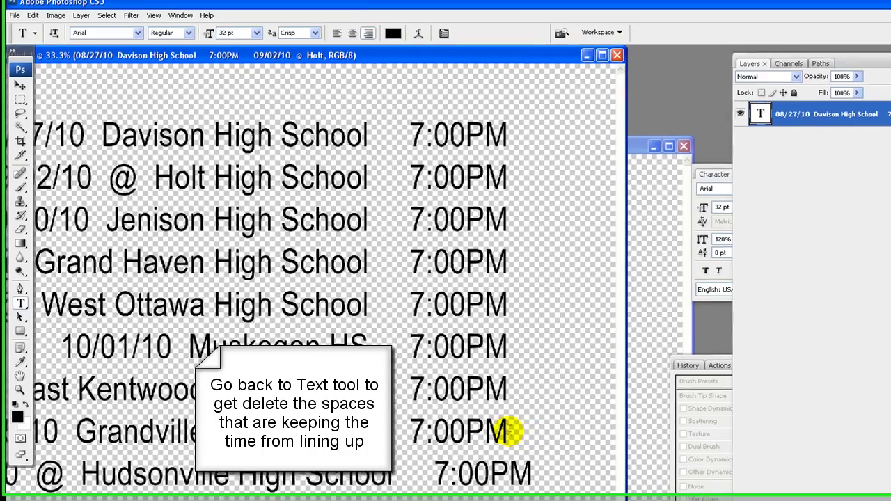
{"action": "left_click_drag", "start_coordinate": [511, 429], "coordinate": [554, 431]}
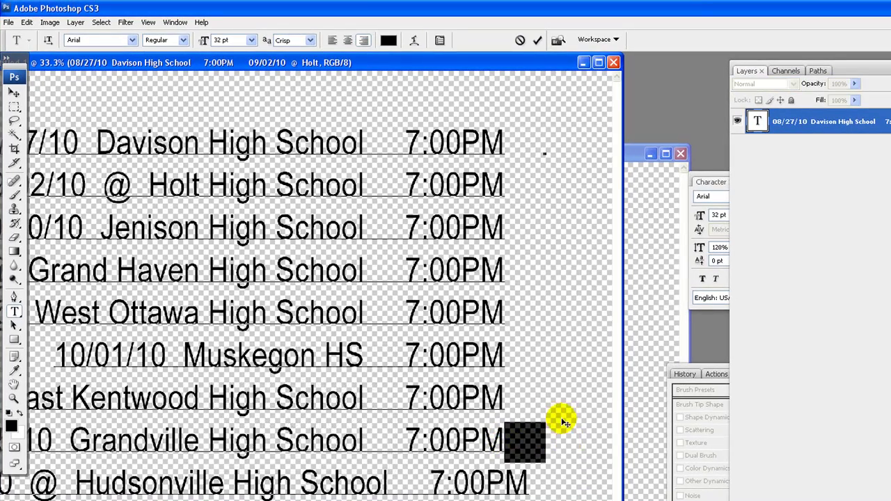
{"action": "key", "text": "BackSpace"}
{"action": "left_click_drag", "start_coordinate": [506, 398], "coordinate": [597, 397]}
{"action": "key", "text": "BackSpace"}
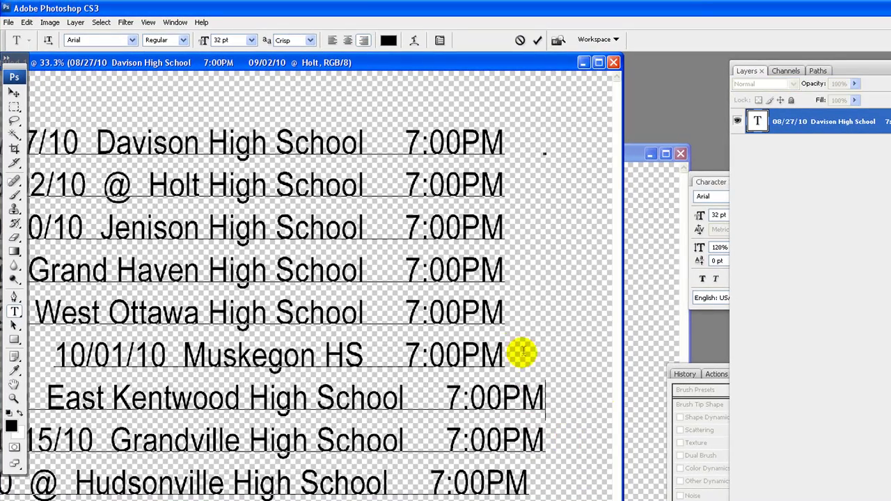
{"action": "left_click_drag", "start_coordinate": [507, 352], "coordinate": [579, 353]}
{"action": "key", "text": "BackSpace"}
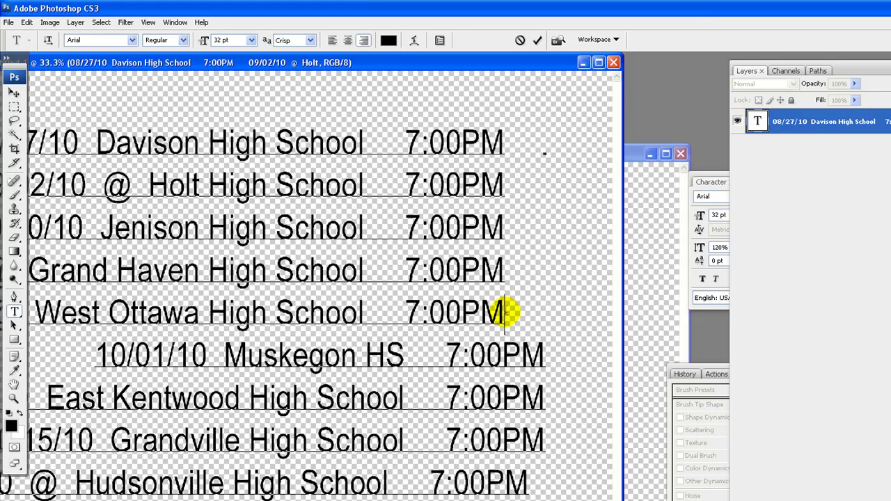
{"action": "left_click_drag", "start_coordinate": [506, 313], "coordinate": [567, 313]}
{"action": "key", "text": "BackSpace"}
{"action": "left_click_drag", "start_coordinate": [505, 270], "coordinate": [566, 271]}
{"action": "key", "text": "BackSpace"}
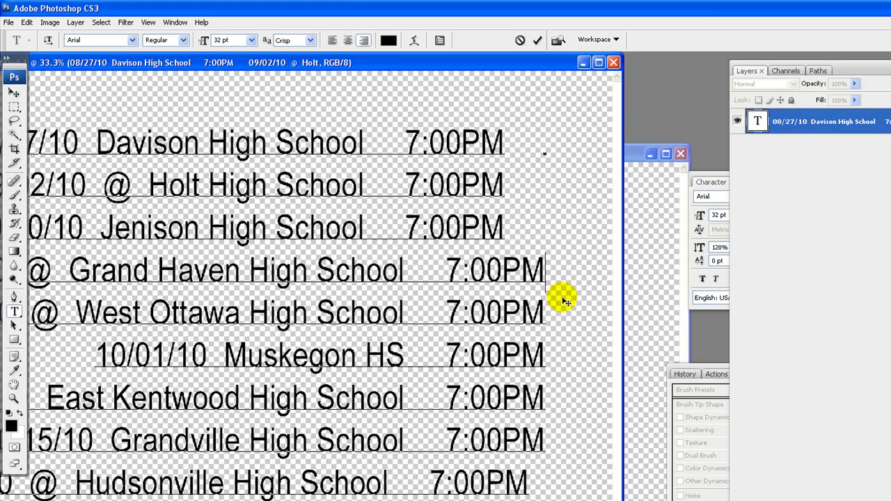
Delete the trailing spaces on the Jenison, Holt, Davison and Hudsonville lines and commit the text
{"action": "left_click_drag", "start_coordinate": [506, 227], "coordinate": [552, 227]}
{"action": "key", "text": "BackSpace"}
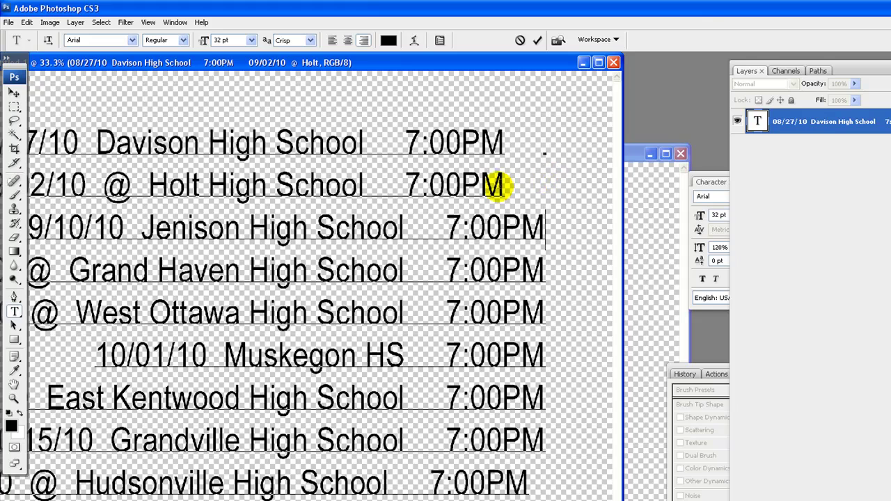
{"action": "left_click_drag", "start_coordinate": [506, 185], "coordinate": [593, 185]}
{"action": "key", "text": "BackSpace"}
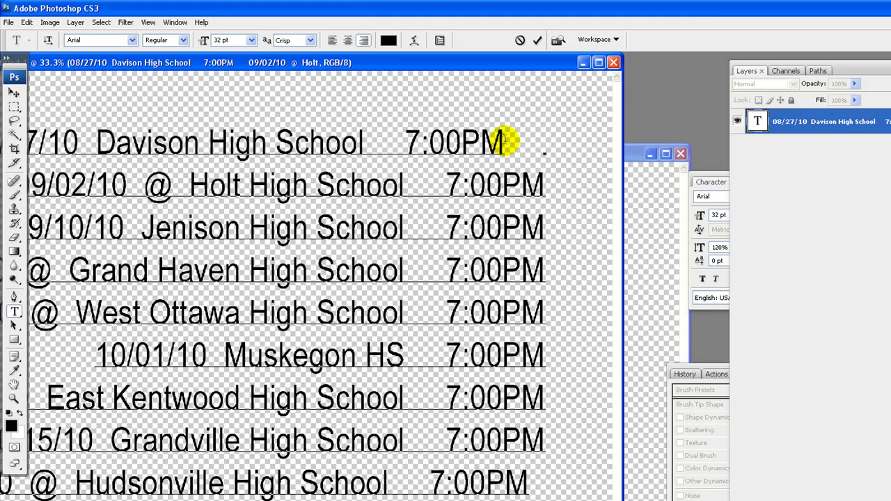
{"action": "left_click_drag", "start_coordinate": [506, 142], "coordinate": [574, 142]}
{"action": "key", "text": "BackSpace"}
{"action": "left_click_drag", "start_coordinate": [529, 482], "coordinate": [604, 482]}
{"action": "key", "text": "BackSpace"}
{"action": "left_click", "coordinate": [537, 39]}
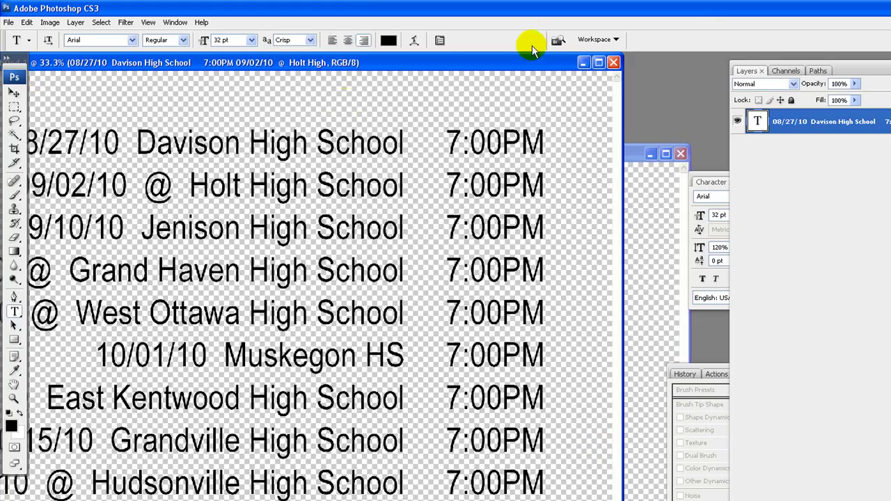
Marquee-select the column of 7:00PM times and copy it
{"action": "left_click", "coordinate": [14, 106]}
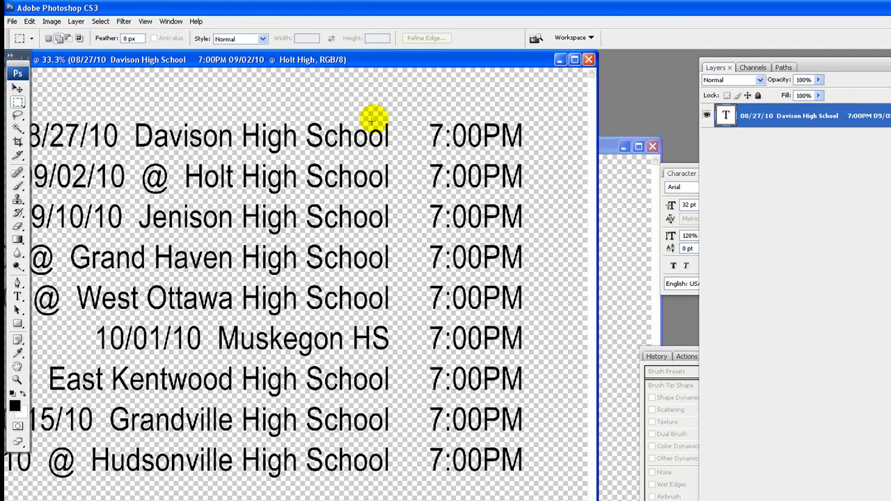
{"action": "left_click_drag", "start_coordinate": [425, 120], "coordinate": [527, 472]}
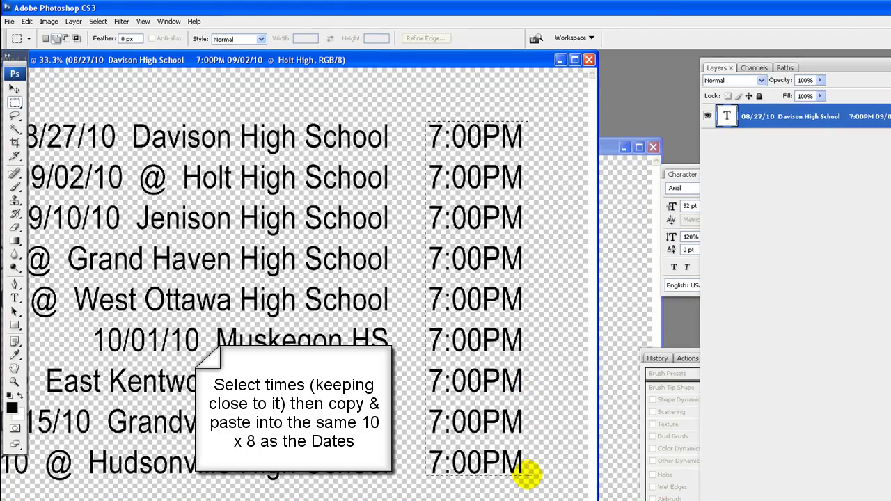
{"action": "left_click", "coordinate": [25, 21]}
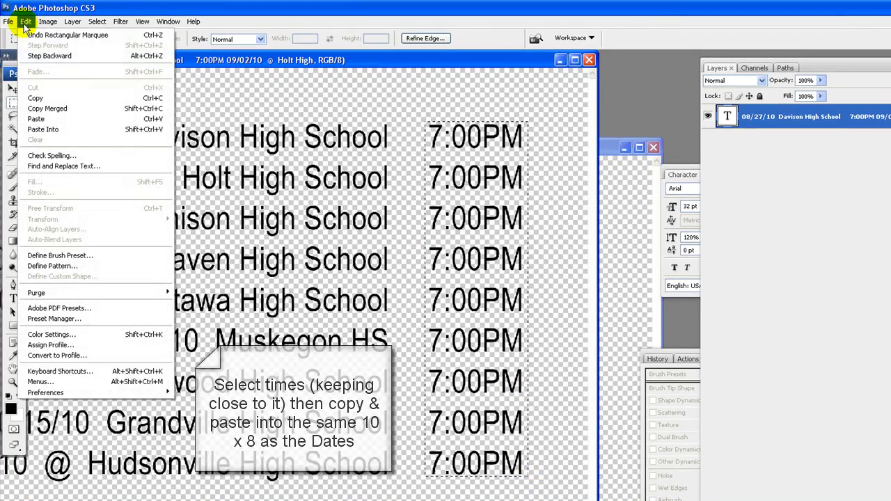
{"action": "left_click", "coordinate": [42, 87]}
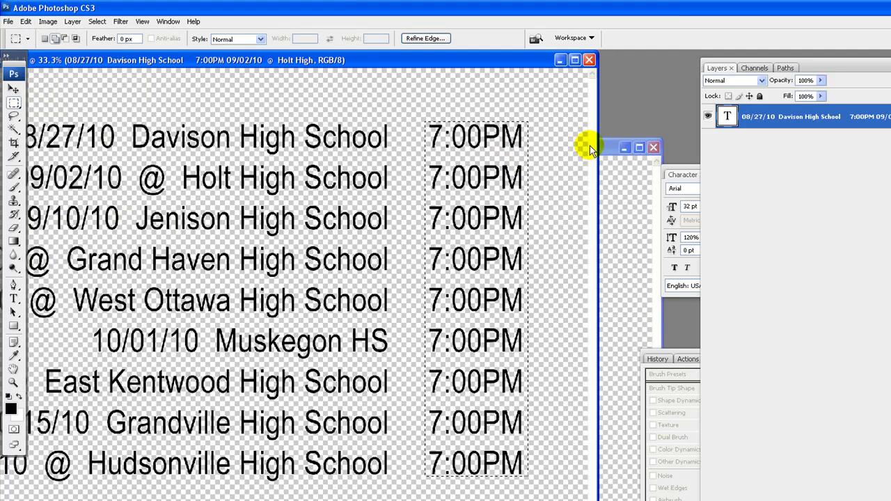
Paste the times into Untitled-2 as a new layer beside the dates, then deselect
{"action": "left_click", "coordinate": [607, 146]}
{"action": "left_click", "coordinate": [25, 21]}
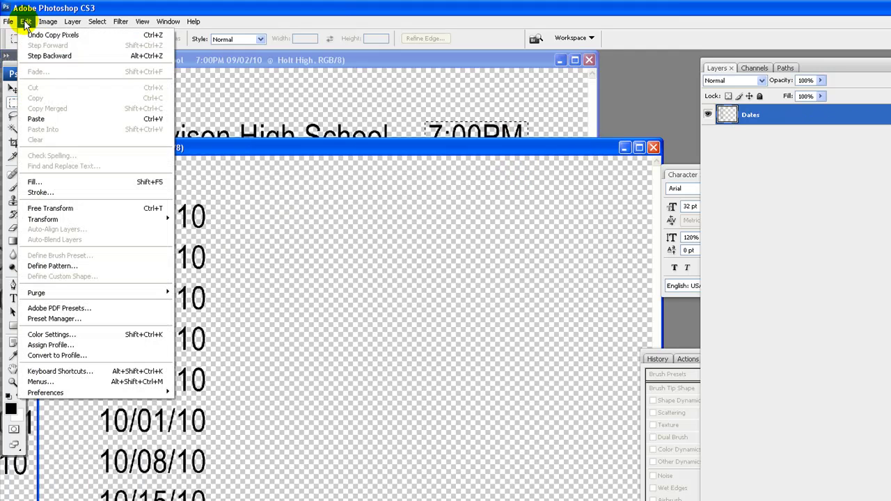
{"action": "left_click", "coordinate": [62, 119]}
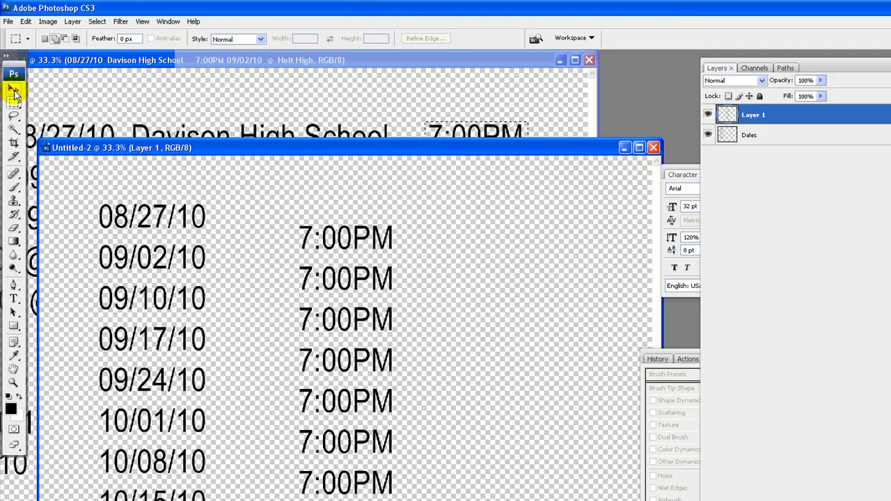
{"action": "left_click", "coordinate": [14, 89]}
{"action": "left_click_drag", "start_coordinate": [354, 237], "coordinate": [560, 211]}
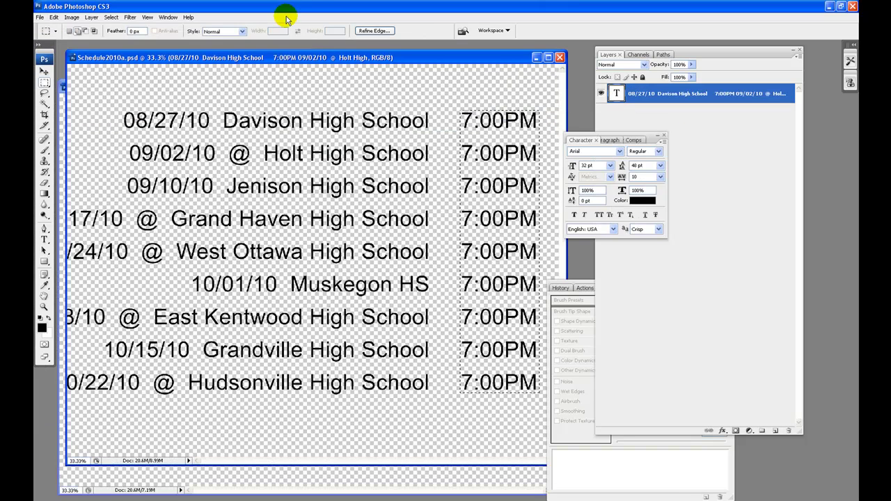
{"action": "left_click", "coordinate": [110, 17]}
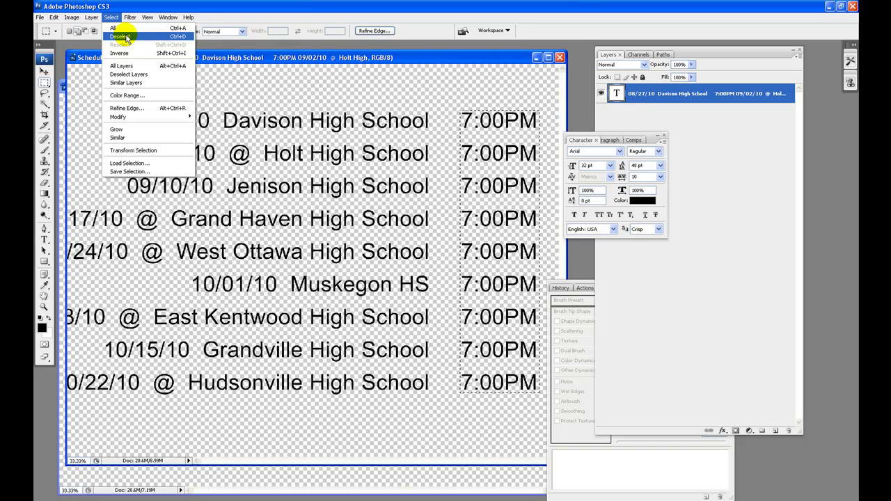
{"action": "left_click", "coordinate": [126, 37]}
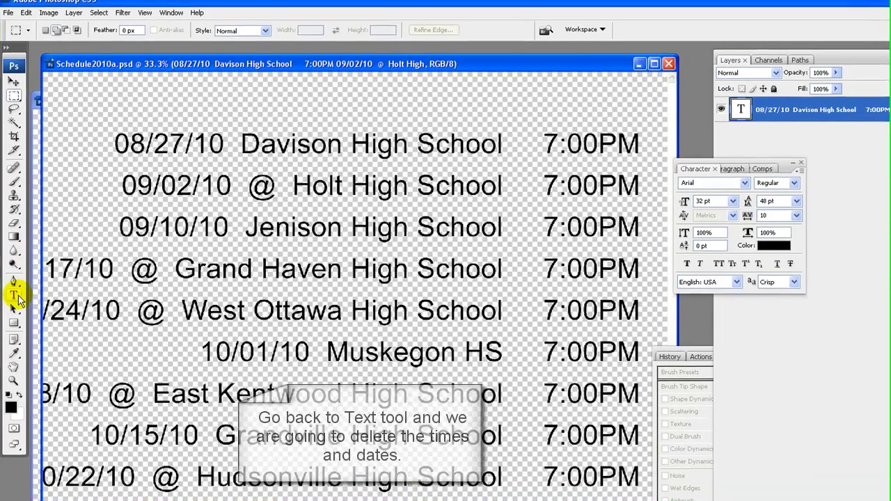
Delete the 7:00PM times from the Hudsonville, Grandville, East Kentwood, Muskegon and West Ottawa lines
{"action": "left_click", "coordinate": [44, 239]}
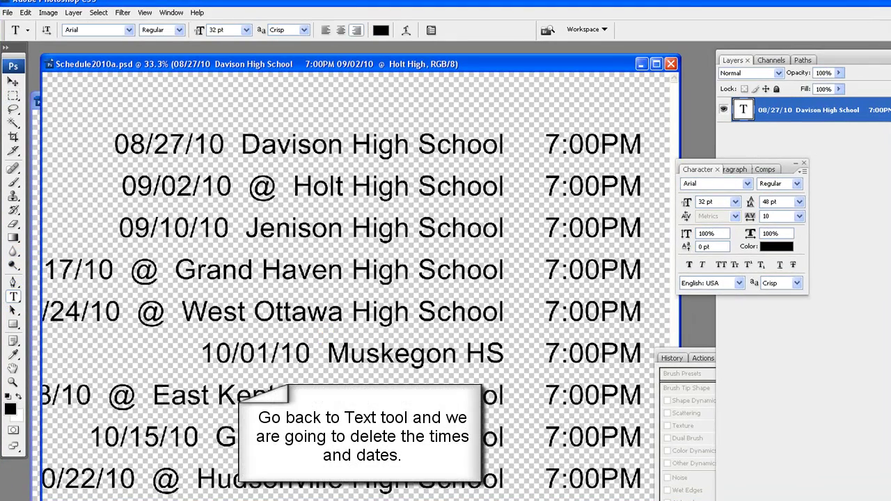
{"action": "left_click_drag", "start_coordinate": [505, 476], "coordinate": [653, 471]}
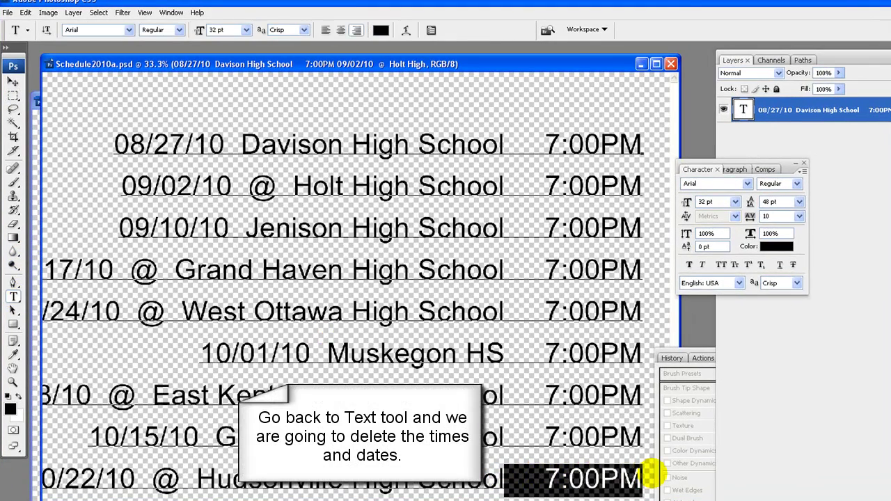
{"action": "key", "text": "BackSpace"}
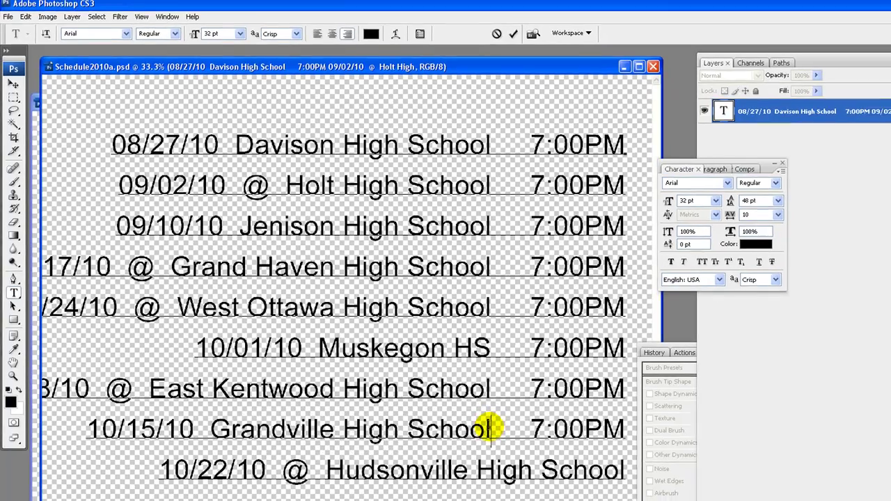
{"action": "left_click_drag", "start_coordinate": [501, 434], "coordinate": [607, 409]}
{"action": "key", "text": "BackSpace"}
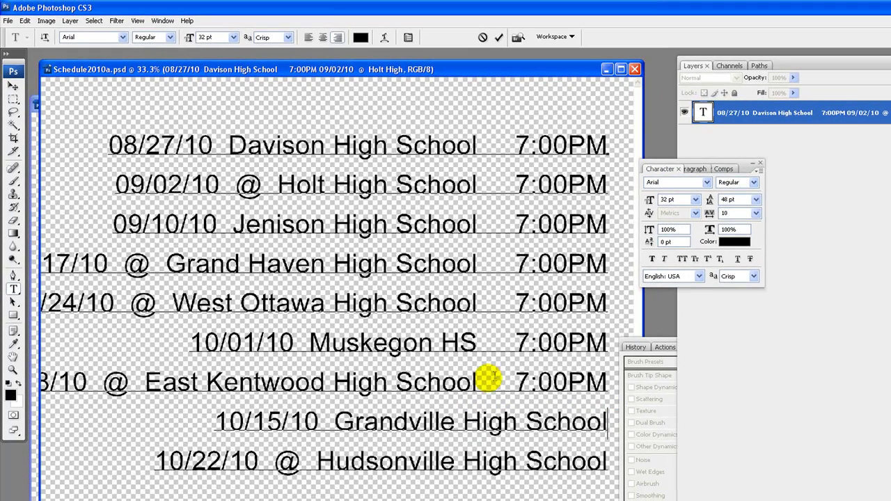
{"action": "left_click_drag", "start_coordinate": [480, 382], "coordinate": [609, 380]}
{"action": "key", "text": "BackSpace"}
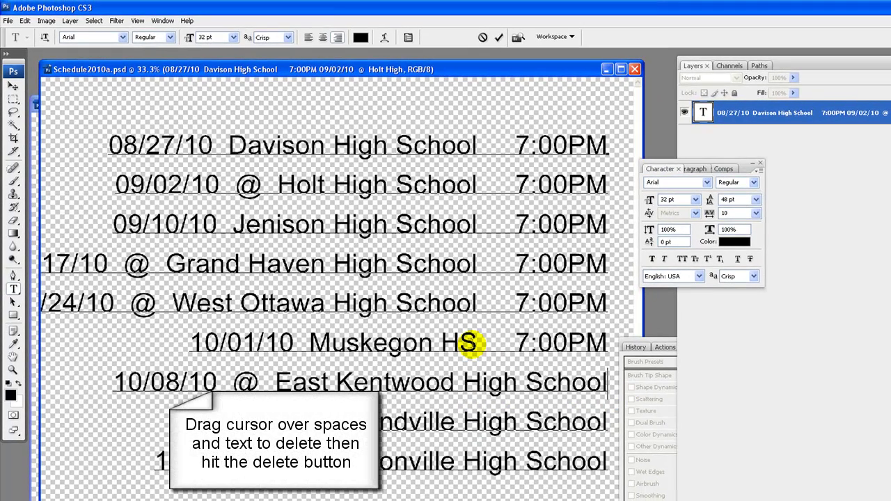
{"action": "left_click_drag", "start_coordinate": [479, 342], "coordinate": [609, 342]}
{"action": "key", "text": "BackSpace"}
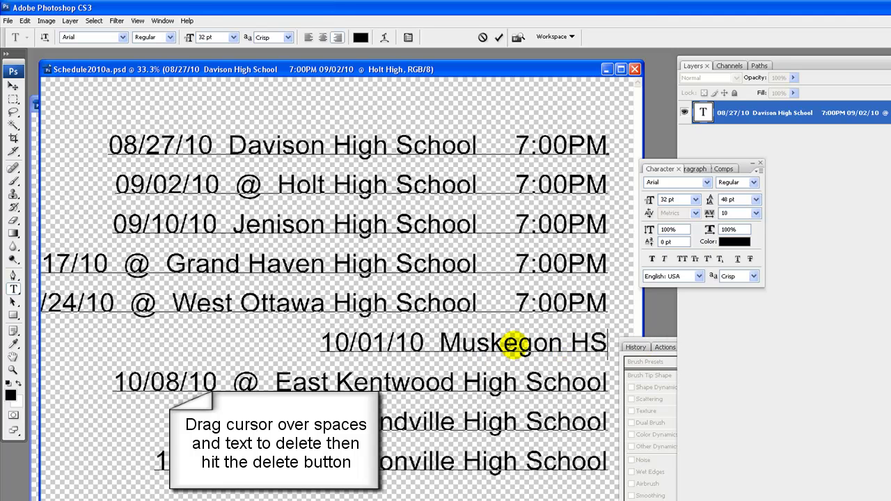
{"action": "left_click_drag", "start_coordinate": [475, 301], "coordinate": [624, 299]}
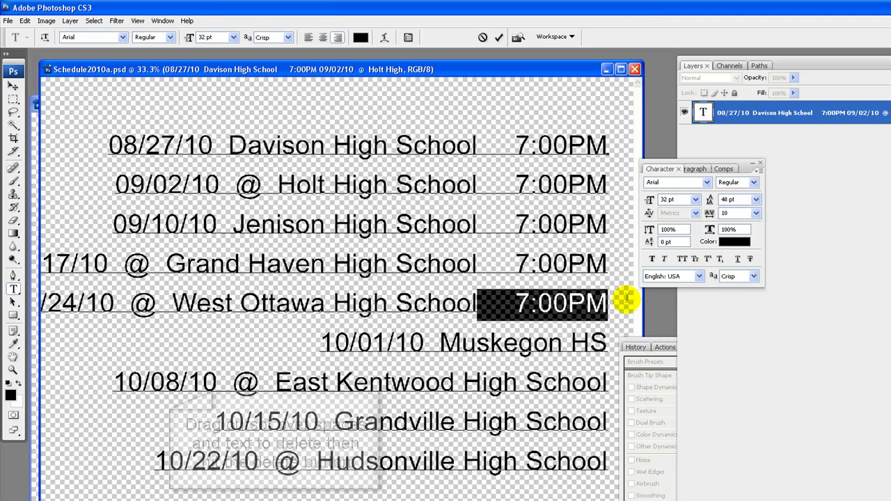
{"action": "key", "text": "BackSpace"}
Delete the times from the Grand Haven, Jenison, Holt and Davison lines
{"action": "left_click_drag", "start_coordinate": [477, 263], "coordinate": [620, 260]}
{"action": "key", "text": "BackSpace"}
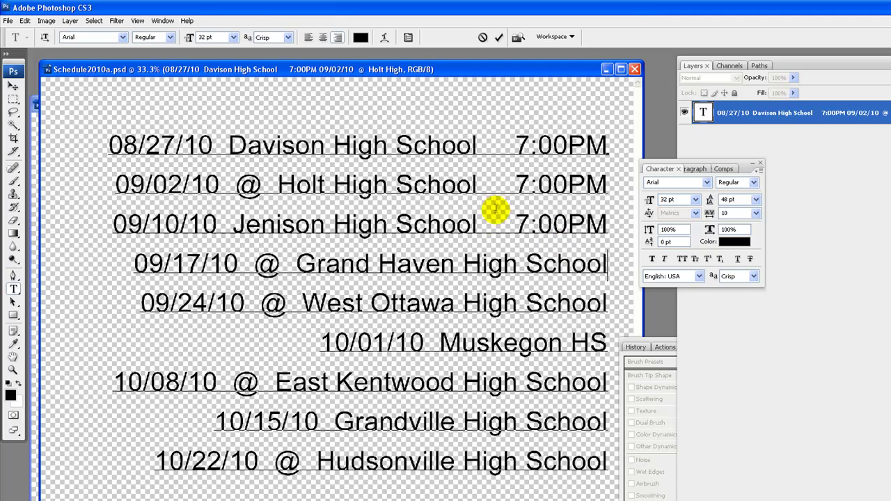
{"action": "left_click_drag", "start_coordinate": [477, 224], "coordinate": [622, 225]}
{"action": "key", "text": "BackSpace"}
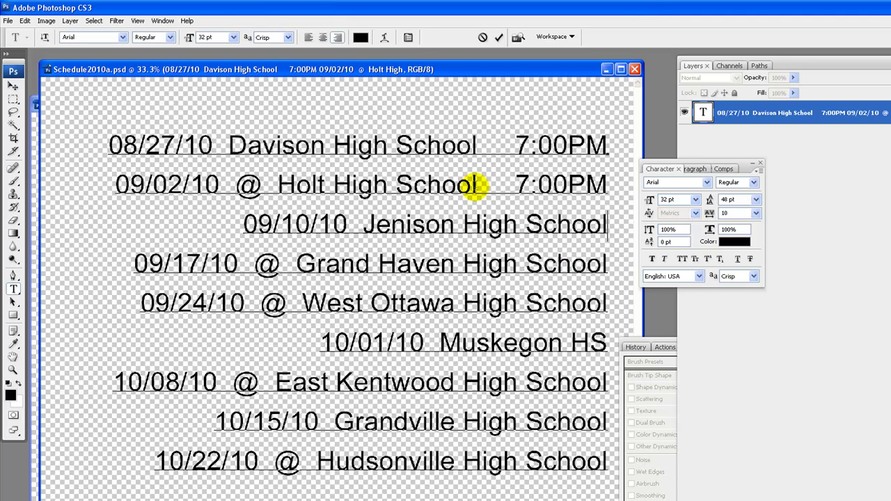
{"action": "left_click_drag", "start_coordinate": [477, 185], "coordinate": [620, 183]}
{"action": "key", "text": "BackSpace"}
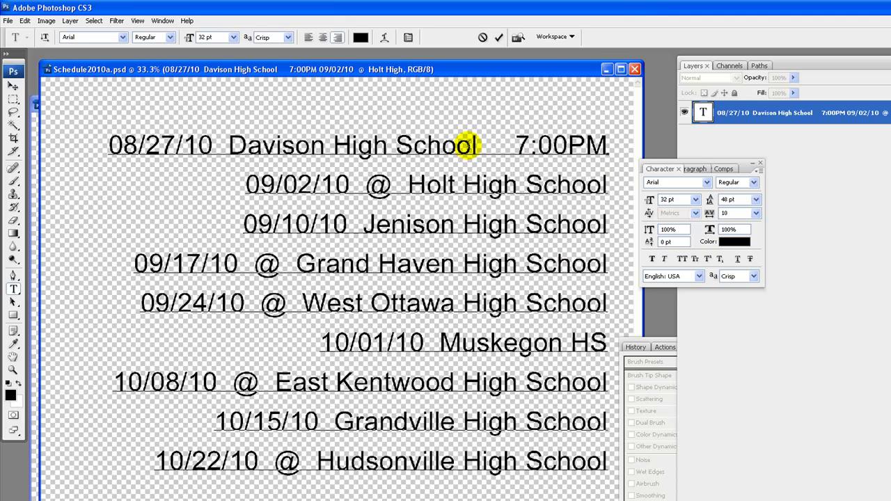
{"action": "left_click_drag", "start_coordinate": [477, 145], "coordinate": [617, 146]}
{"action": "key", "text": "BackSpace"}
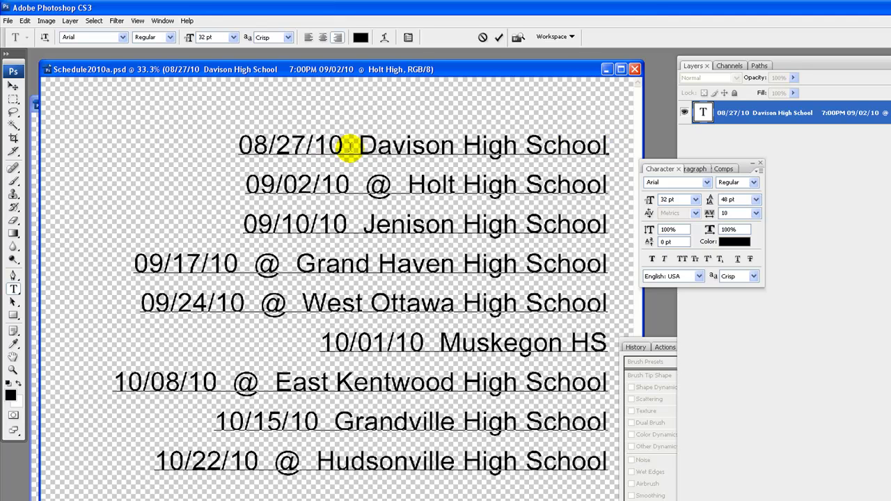
Delete the dates from the Davison, Holt, Jenison and Grand Haven lines
{"action": "left_click_drag", "start_coordinate": [357, 146], "coordinate": [230, 144]}
{"action": "key", "text": "BackSpace"}
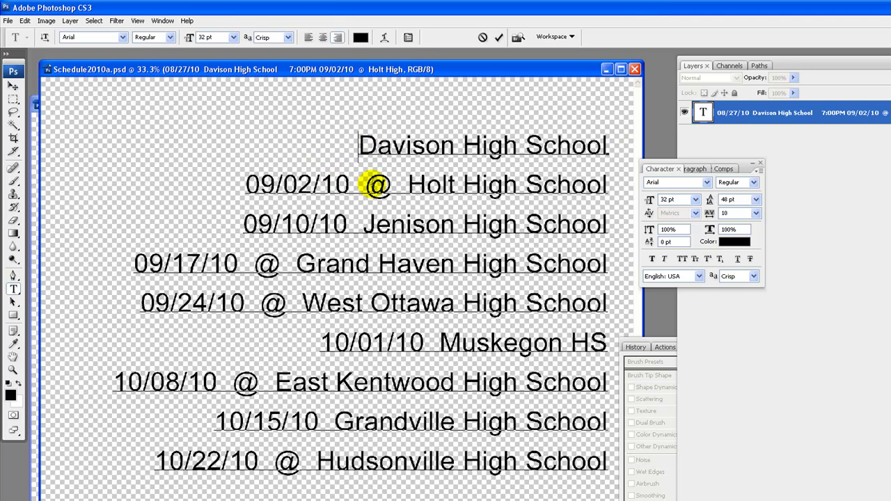
{"action": "left_click_drag", "start_coordinate": [365, 187], "coordinate": [242, 186]}
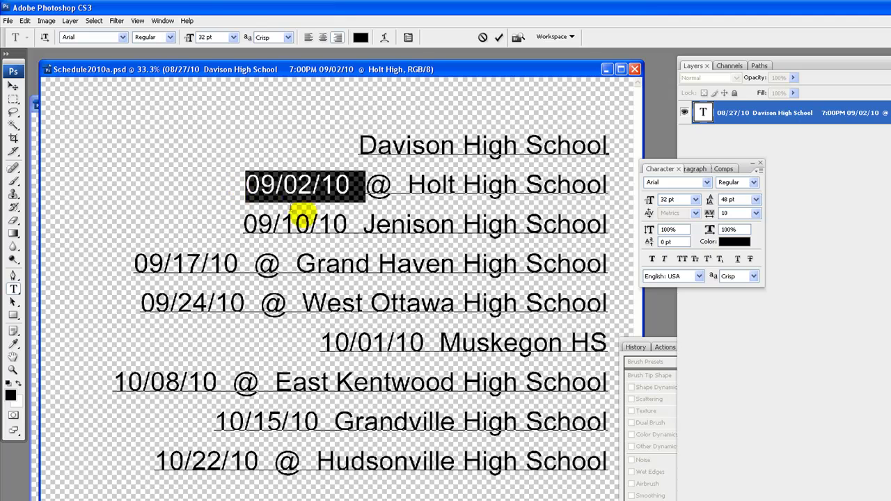
{"action": "key", "text": "BackSpace"}
{"action": "left_click_drag", "start_coordinate": [361, 226], "coordinate": [133, 259]}
{"action": "key", "text": "BackSpace"}
{"action": "key", "text": "BackSpace"}
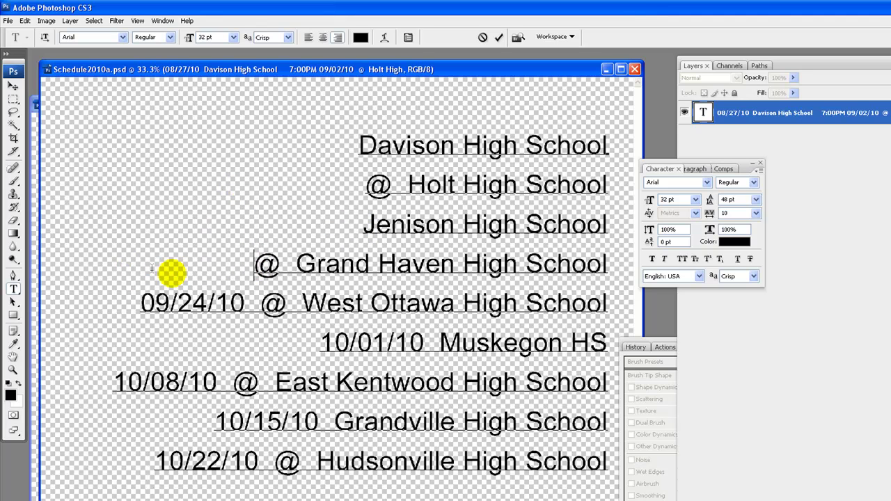
{"action": "left_click_drag", "start_coordinate": [259, 306], "coordinate": [114, 308]}
Delete the remaining dates from the West Ottawa, Muskegon, East Kentwood, Grandville and Hudsonville lines
{"action": "key", "text": "BackSpace"}
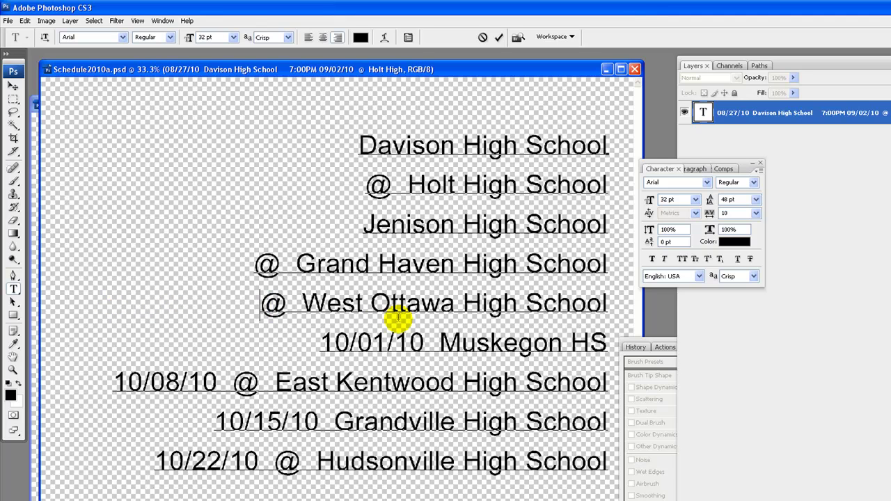
{"action": "left_click_drag", "start_coordinate": [442, 340], "coordinate": [279, 342]}
{"action": "key", "text": "BackSpace"}
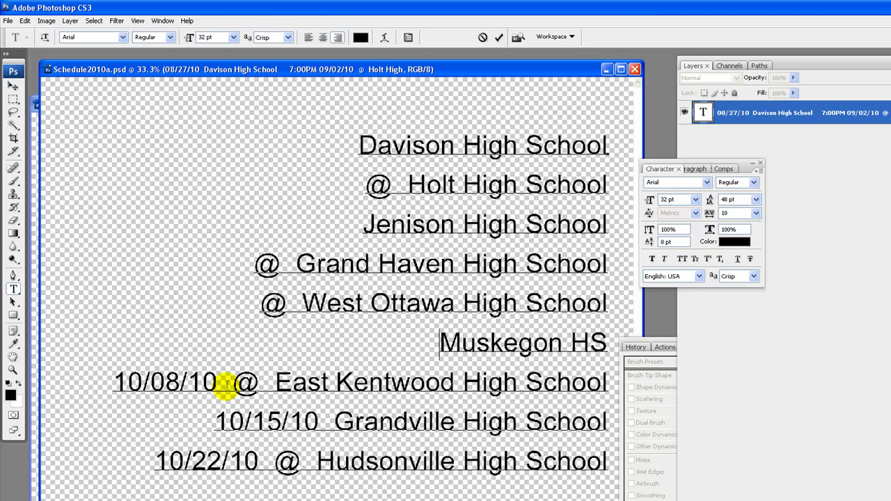
{"action": "left_click_drag", "start_coordinate": [232, 383], "coordinate": [71, 383]}
{"action": "key", "text": "BackSpace"}
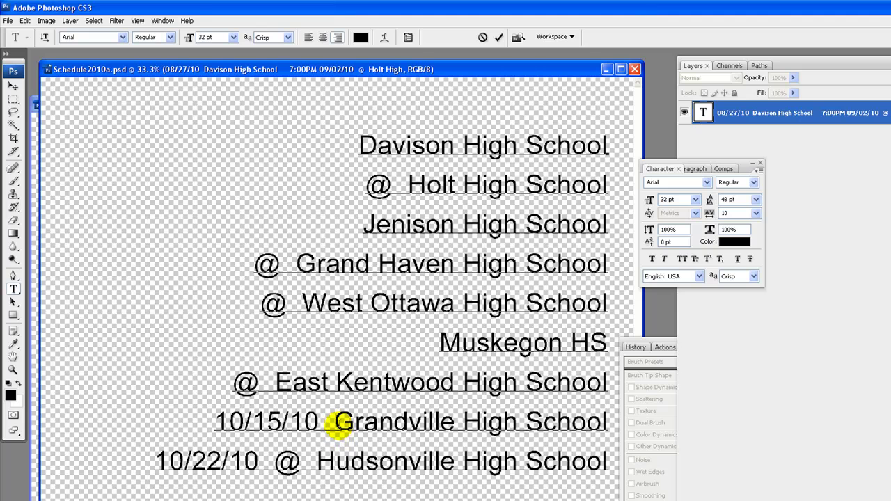
{"action": "left_click_drag", "start_coordinate": [334, 422], "coordinate": [202, 421]}
{"action": "key", "text": "BackSpace"}
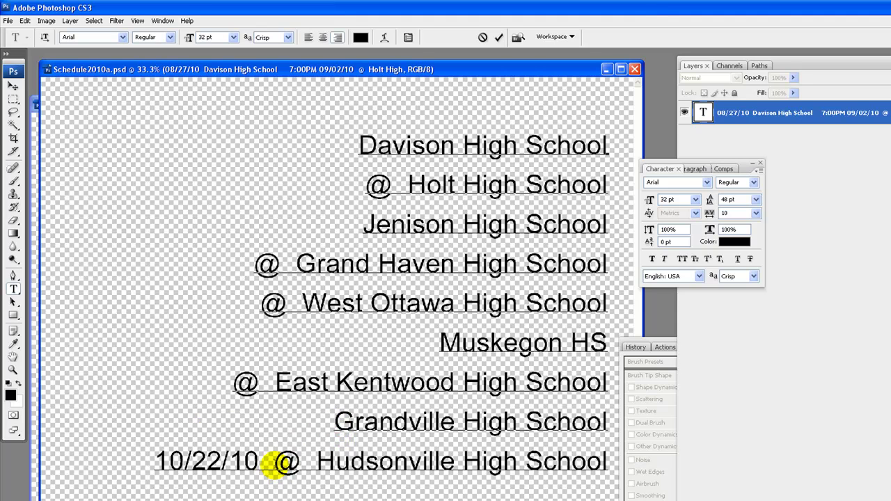
{"action": "left_click_drag", "start_coordinate": [273, 464], "coordinate": [139, 462]}
{"action": "key", "text": "BackSpace"}
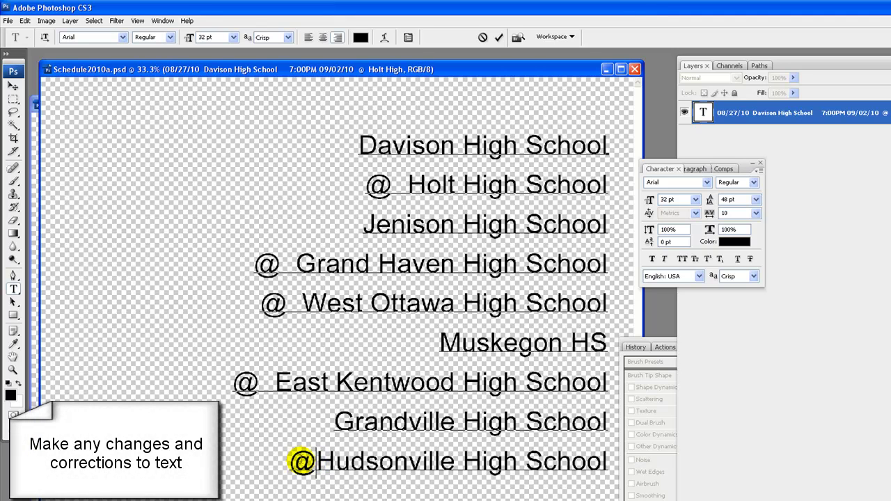
Set the @ before Hudsonville and East Kentwood to 24 pt, removing the gap before East
{"action": "left_click_drag", "start_coordinate": [314, 464], "coordinate": [275, 463]}
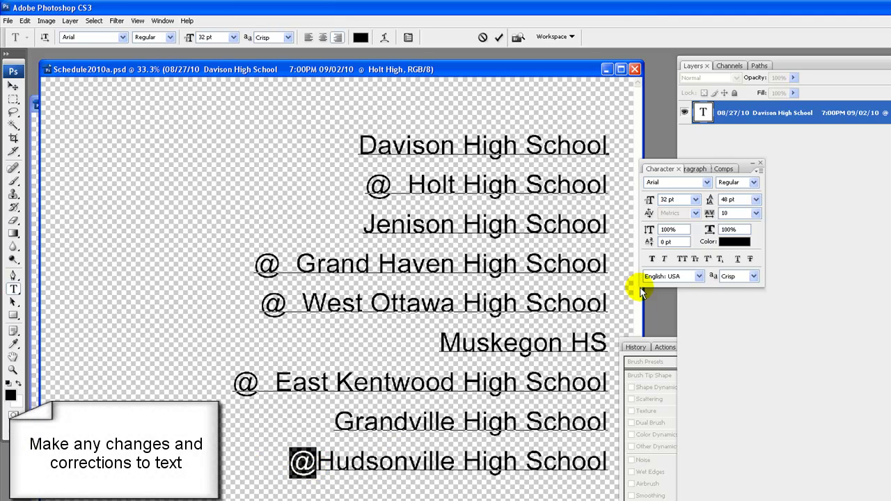
{"action": "left_click", "coordinate": [694, 200]}
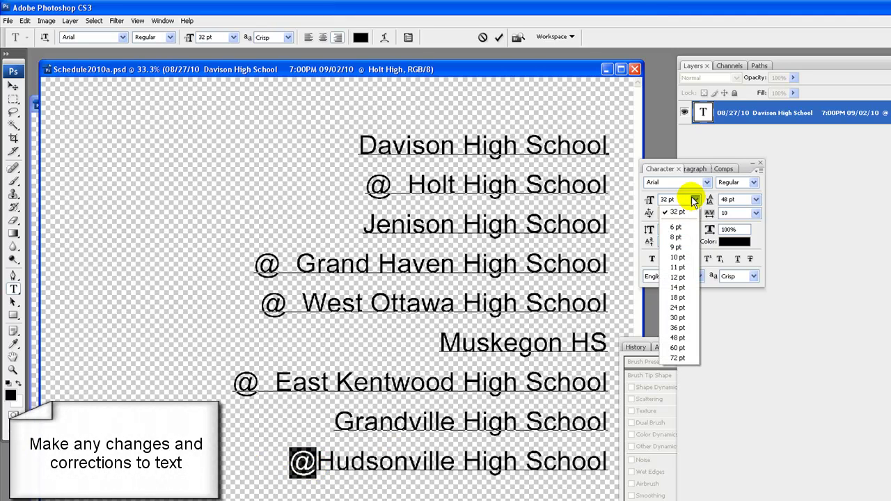
{"action": "left_click", "coordinate": [686, 307]}
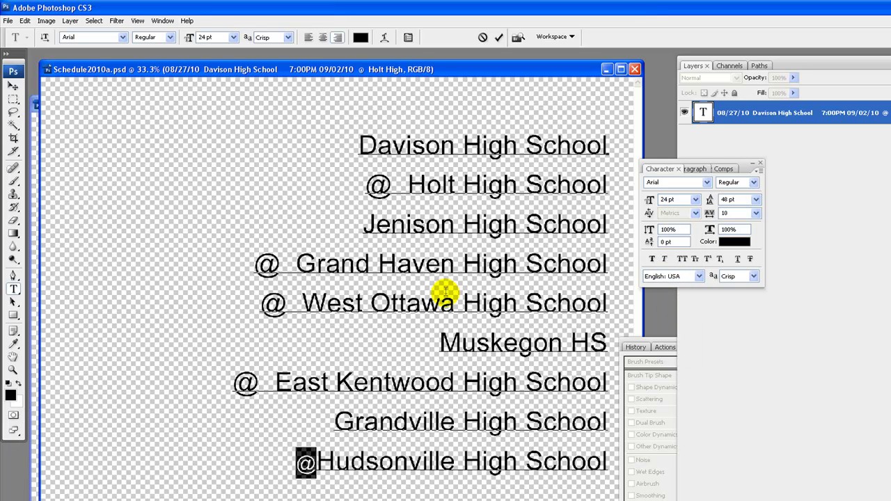
{"action": "left_click", "coordinate": [270, 382]}
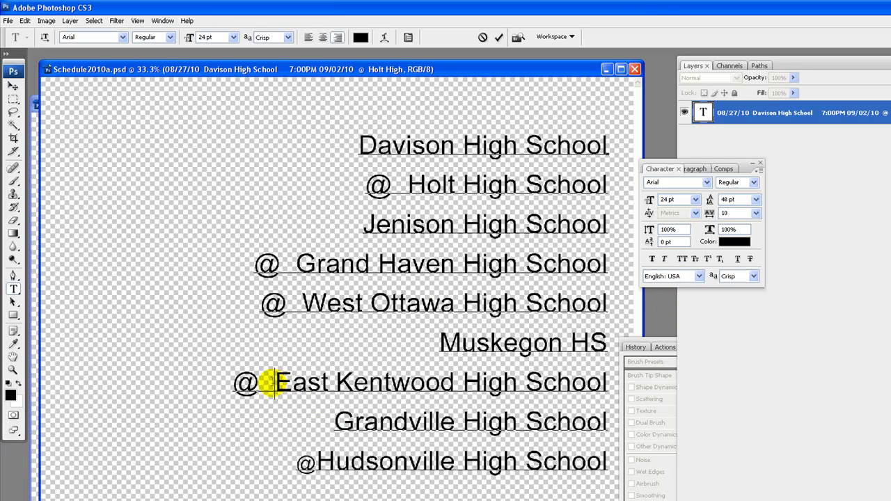
{"action": "key", "text": "BackSpace"}
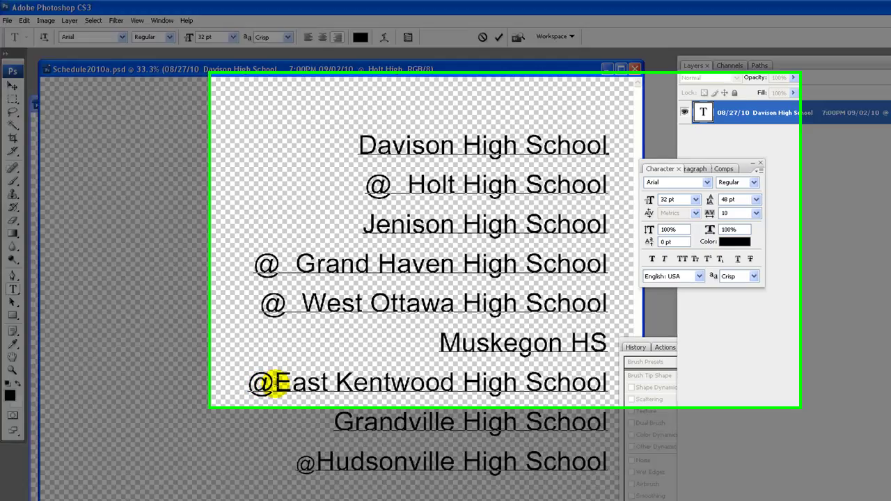
{"action": "key", "text": "shift+Left"}
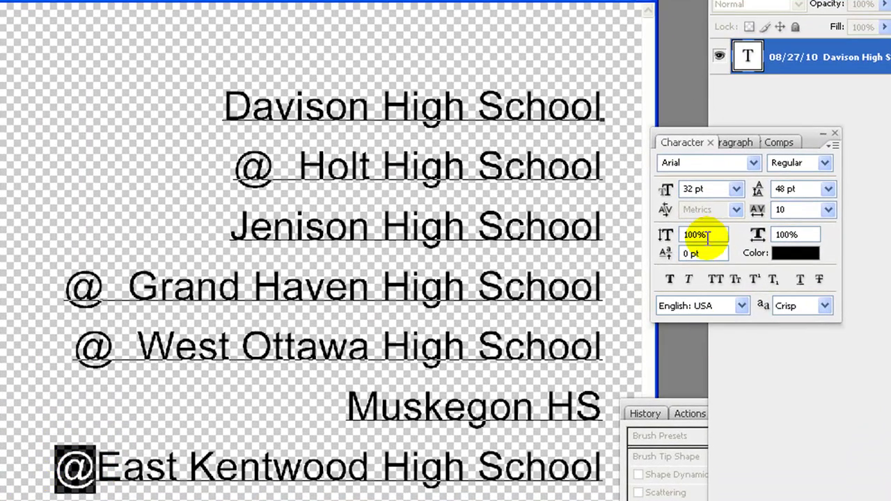
{"action": "left_click", "coordinate": [736, 190]}
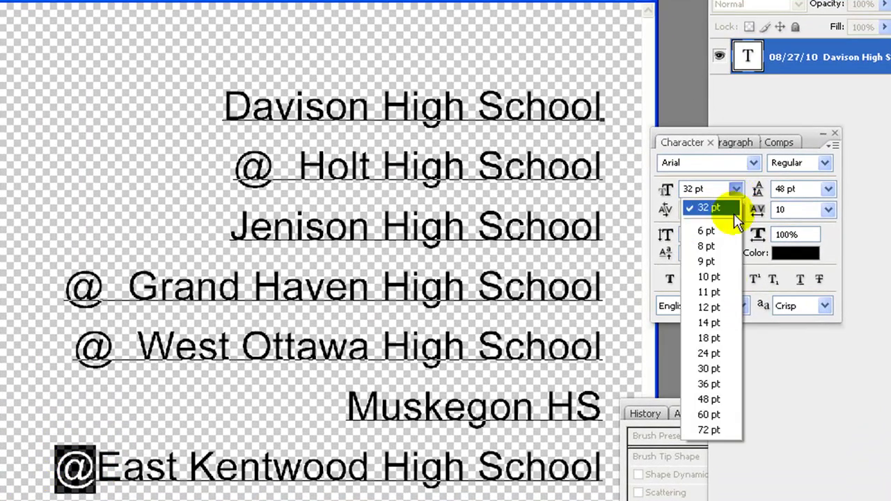
{"action": "left_click", "coordinate": [724, 353]}
Close the gaps after @ on the West Ottawa and Grand Haven lines and set both @ to 24 pt
{"action": "left_click", "coordinate": [131, 350]}
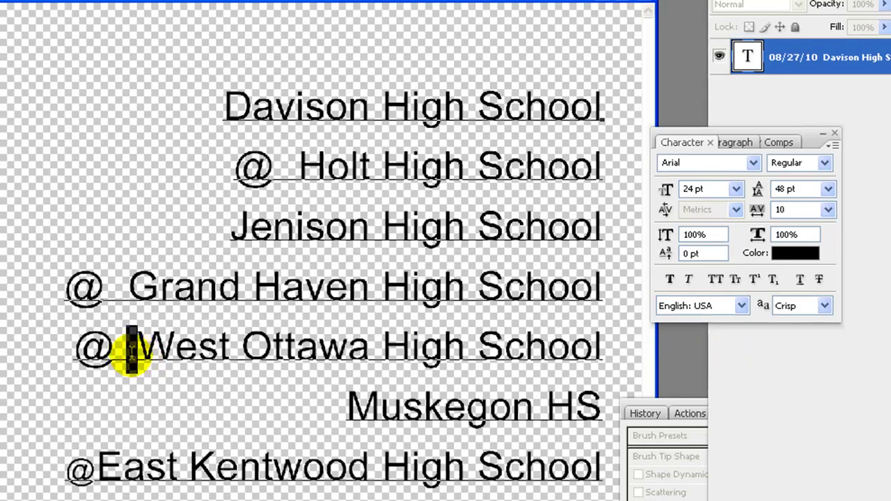
{"action": "key", "text": "BackSpace"}
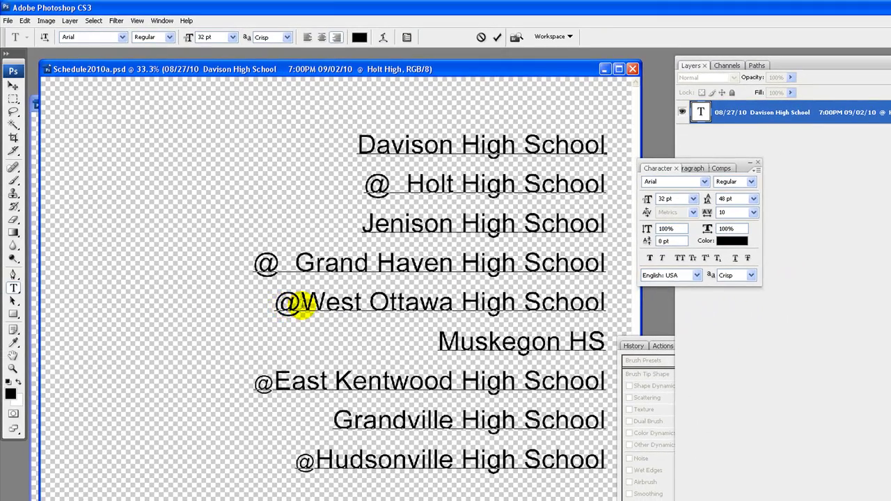
{"action": "left_click_drag", "start_coordinate": [304, 304], "coordinate": [276, 304]}
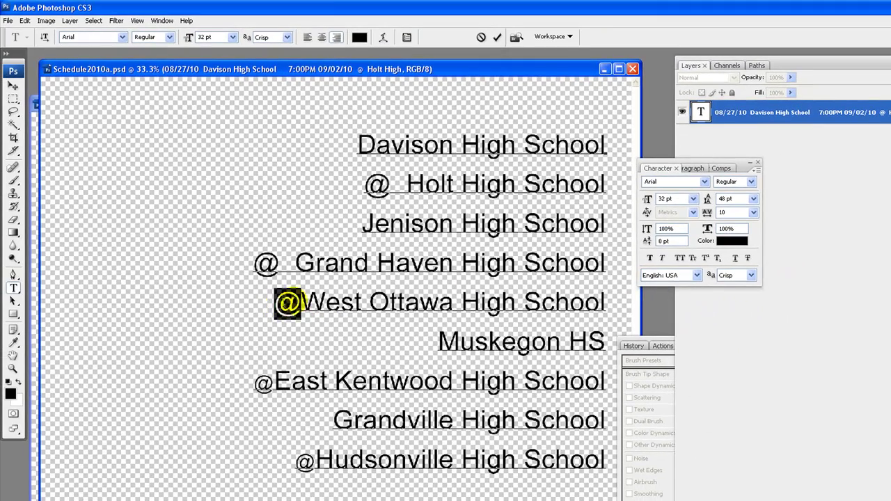
{"action": "left_click", "coordinate": [693, 199]}
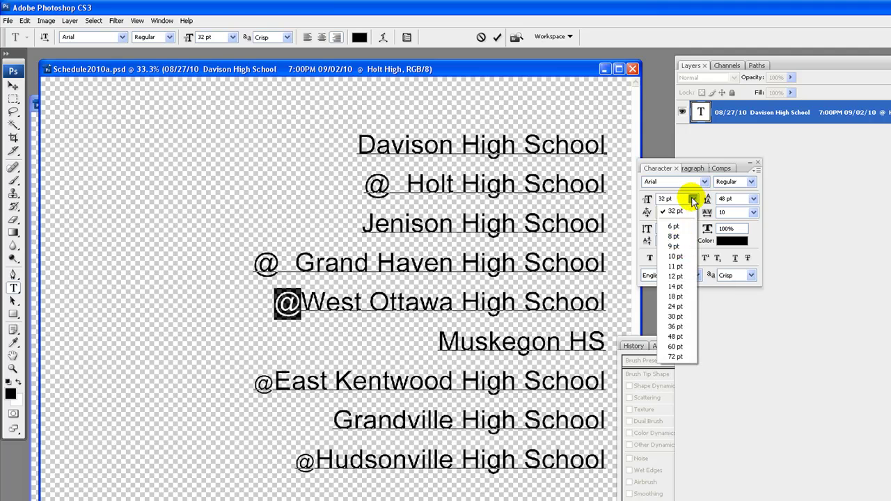
{"action": "left_click", "coordinate": [675, 306]}
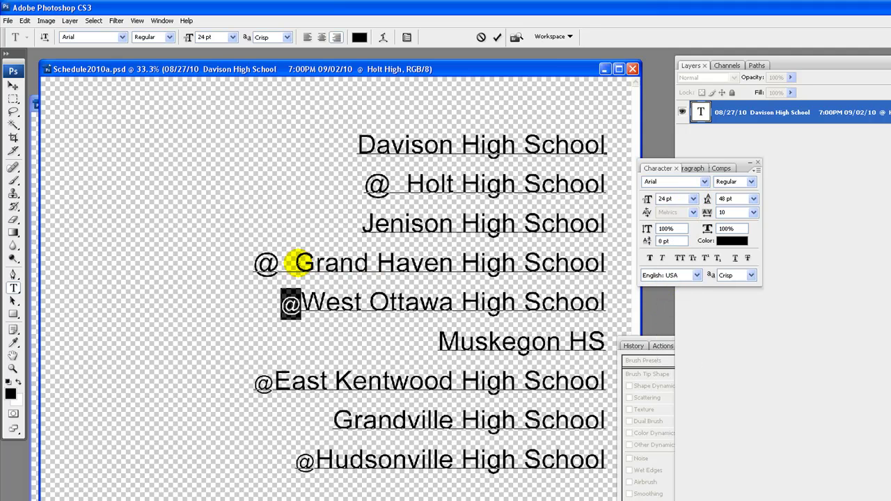
{"action": "key", "text": "BackSpace"}
{"action": "left_click_drag", "start_coordinate": [296, 262], "coordinate": [259, 263]}
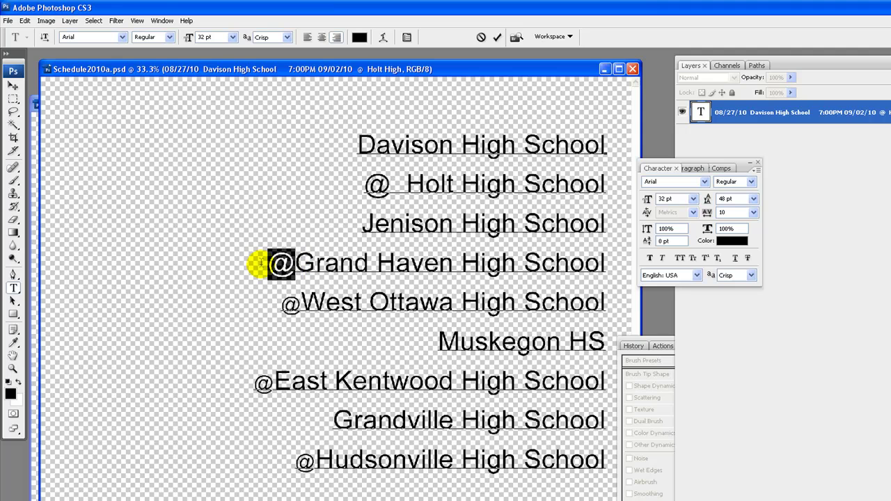
{"action": "left_click", "coordinate": [691, 199]}
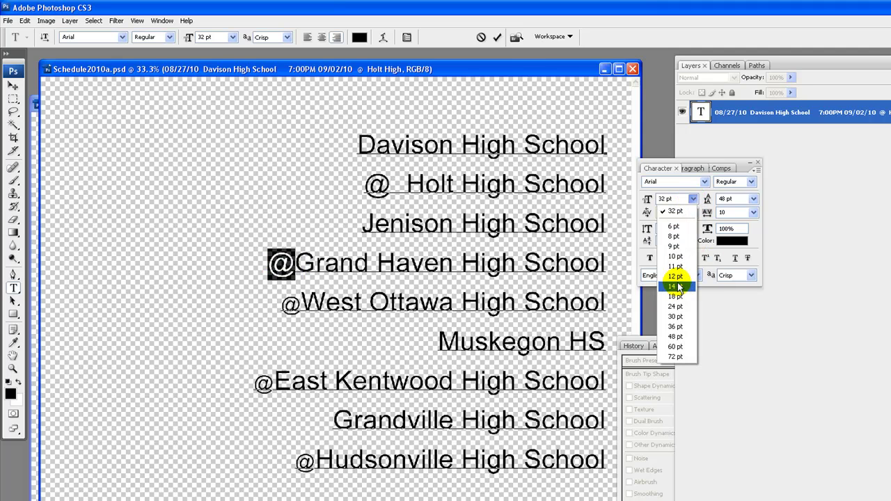
{"action": "left_click", "coordinate": [676, 307]}
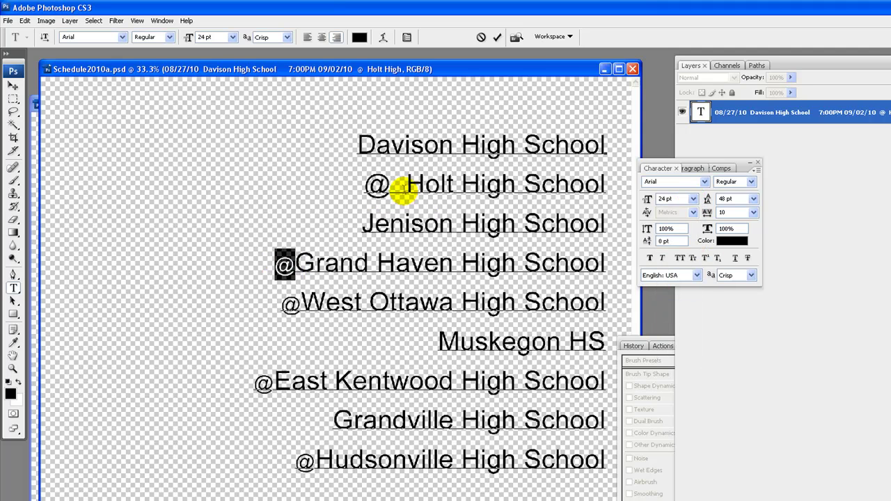
Remove the space after @ on the Holt line and set that @ to 24 pt
{"action": "left_click_drag", "start_coordinate": [408, 185], "coordinate": [379, 185]}
{"action": "key", "text": "BackSpace"}
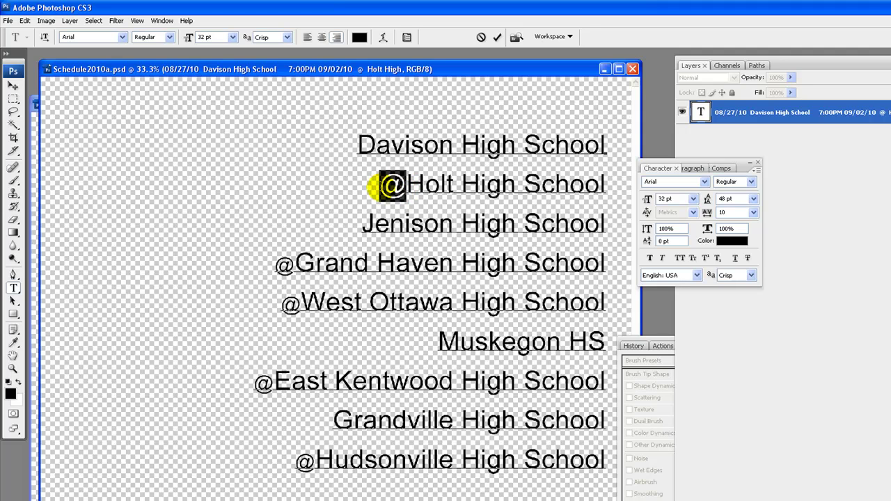
{"action": "left_click", "coordinate": [693, 200]}
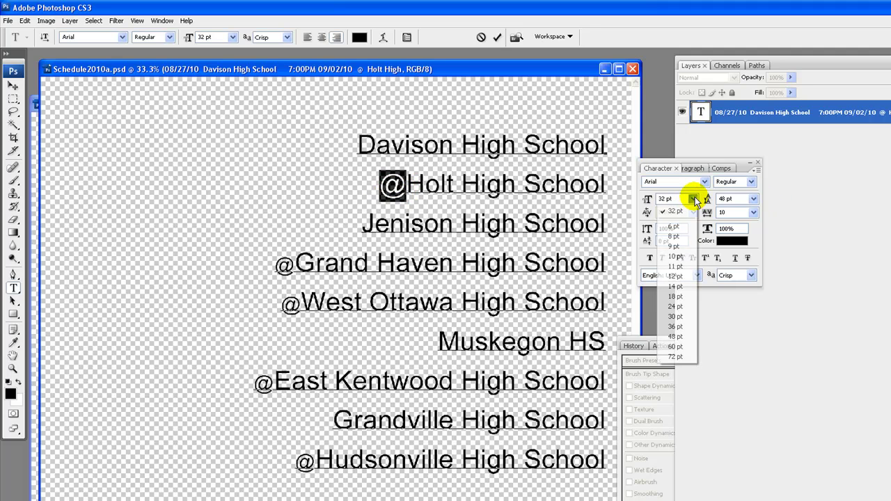
{"action": "left_click", "coordinate": [677, 307]}
Commit the text and shift the whole schedule text about 144 px left
{"action": "left_click", "coordinate": [498, 38]}
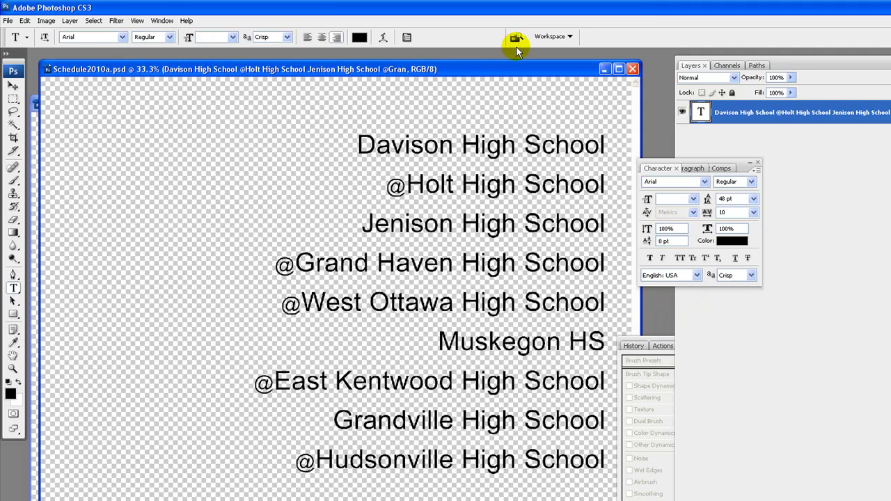
{"action": "left_click", "coordinate": [13, 85]}
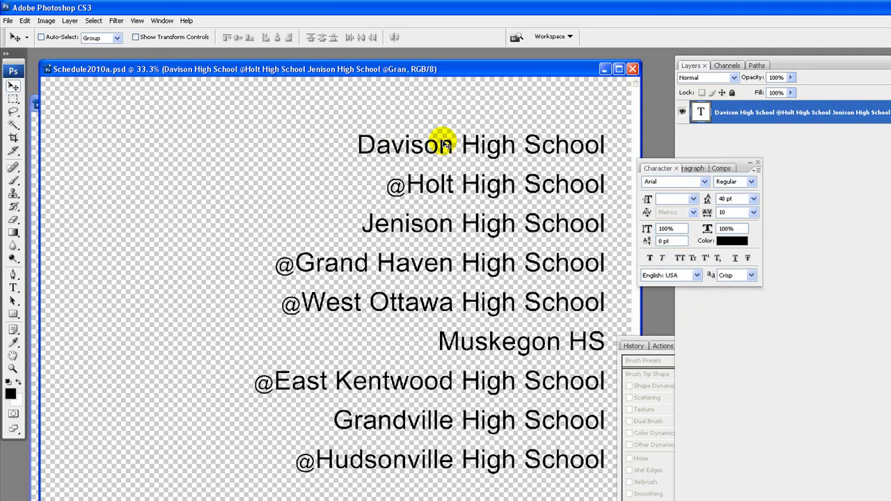
{"action": "left_click_drag", "start_coordinate": [438, 143], "coordinate": [338, 144]}
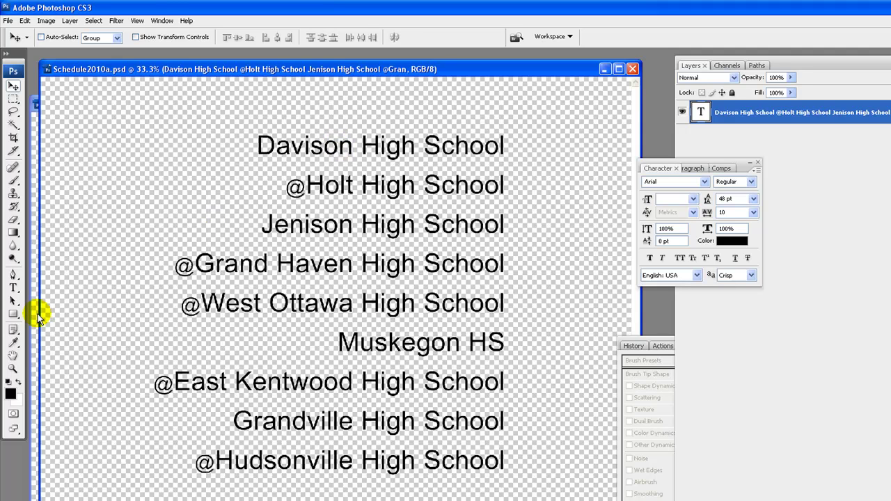
Expand 'Muskegon HS' to 'Muskegon High School' by typing 'igh School'
{"action": "left_click", "coordinate": [13, 287]}
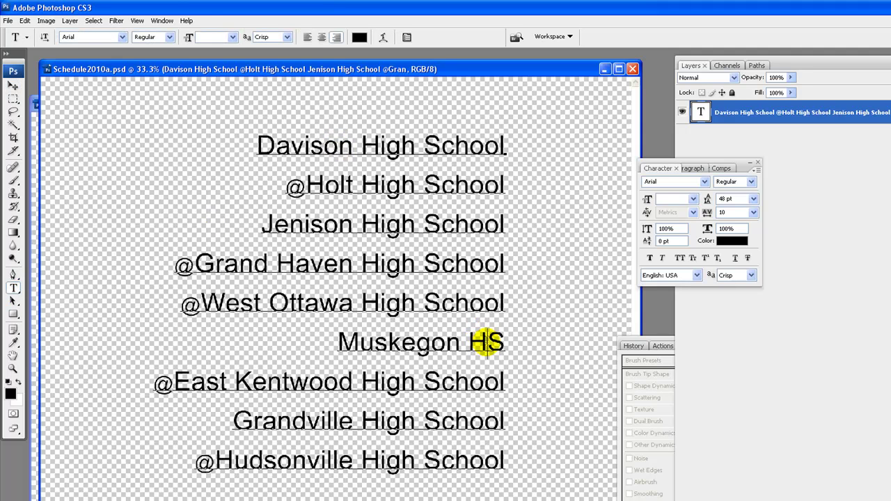
{"action": "left_click", "coordinate": [486, 343]}
{"action": "type", "text": "igh S"}
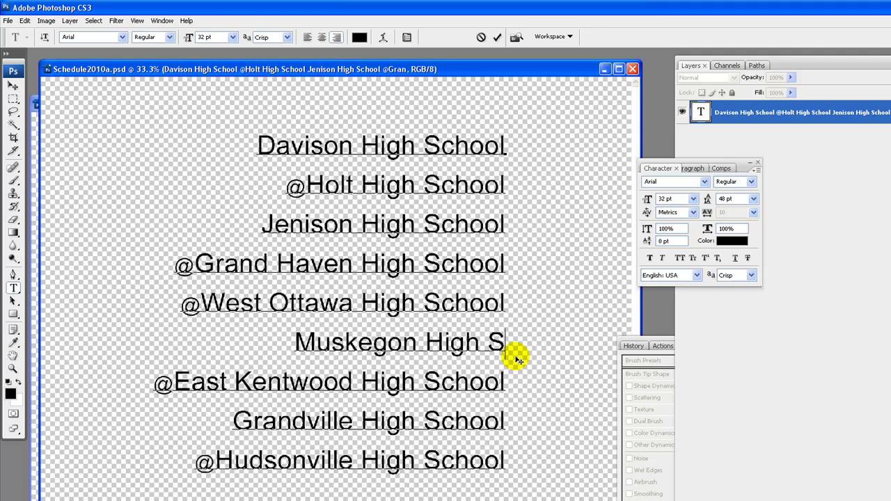
{"action": "type", "text": "chool"}
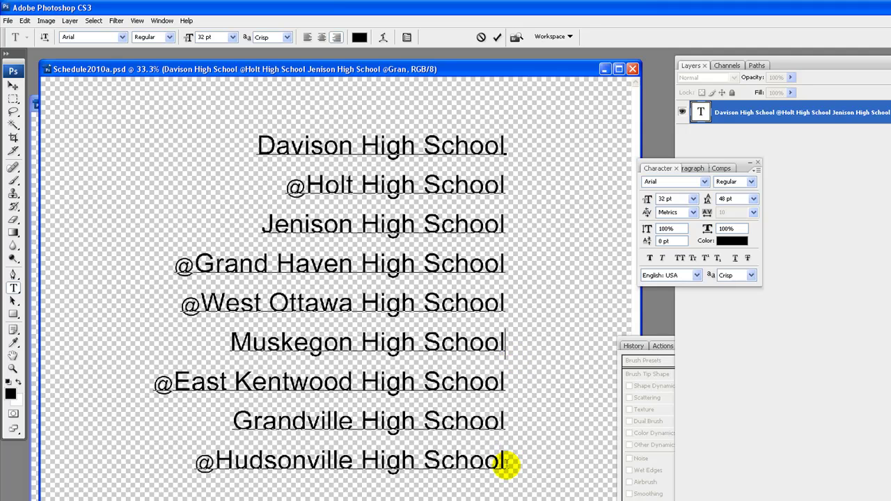
Centre-align all nine school-name lines, commit, and drag the text block to the canvas centre
{"action": "left_click_drag", "start_coordinate": [506, 462], "coordinate": [99, 146]}
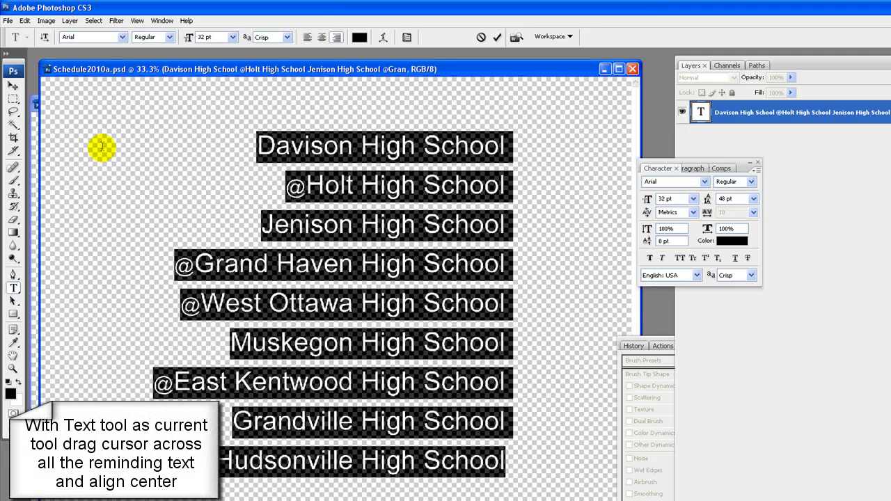
{"action": "left_click", "coordinate": [322, 38]}
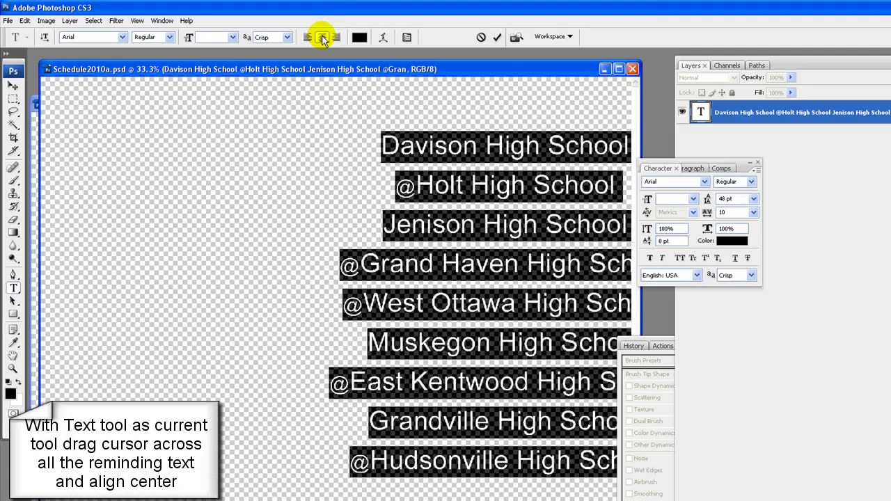
{"action": "left_click", "coordinate": [499, 36]}
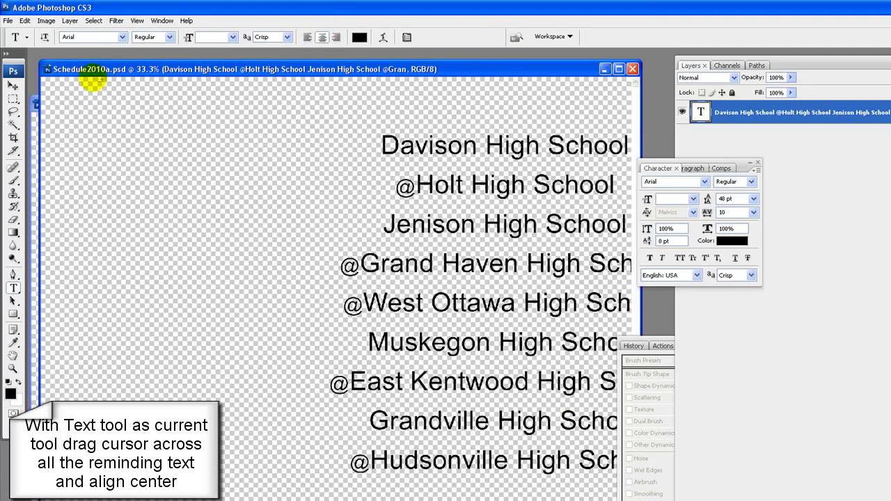
{"action": "left_click", "coordinate": [14, 85]}
{"action": "left_click_drag", "start_coordinate": [515, 145], "coordinate": [368, 151]}
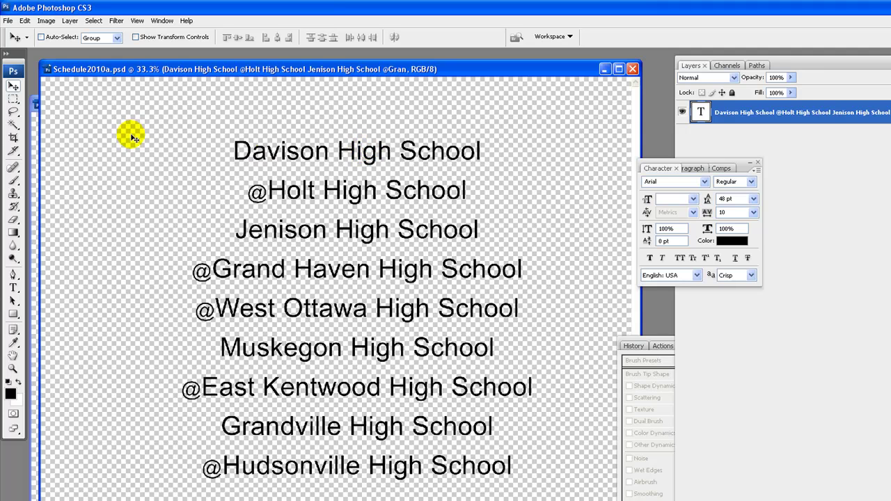
Marquee the school names and tighten the selection's left, right and top edges with Transform Selection
{"action": "left_click", "coordinate": [12, 100]}
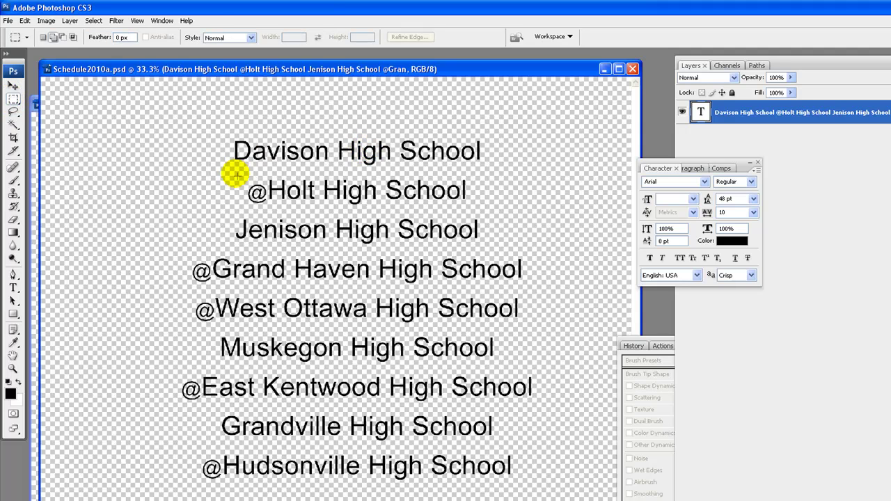
{"action": "left_click_drag", "start_coordinate": [158, 135], "coordinate": [537, 480]}
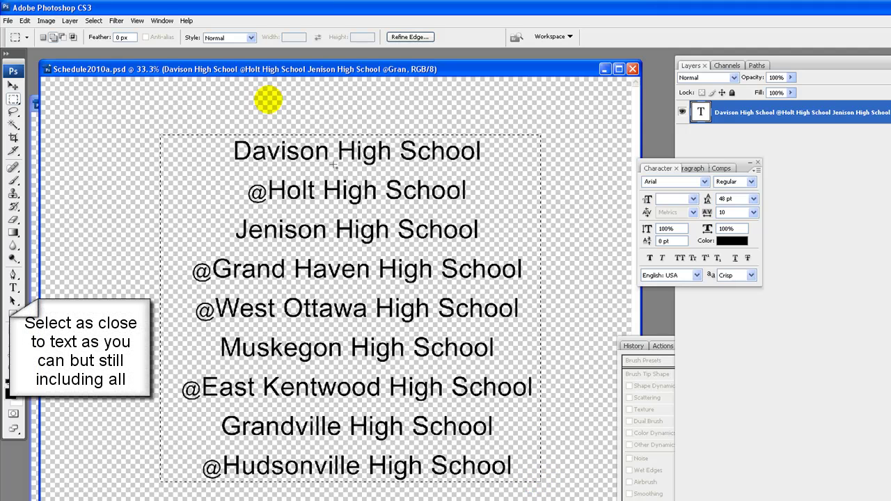
{"action": "left_click", "coordinate": [93, 22]}
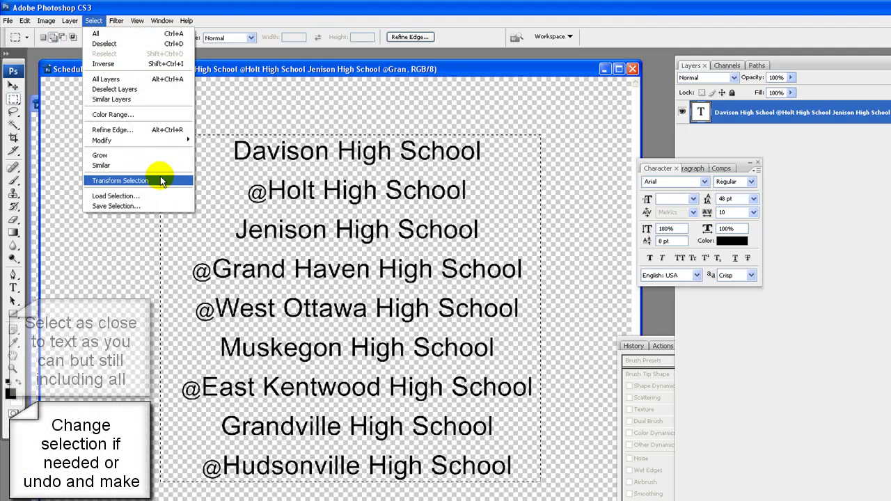
{"action": "left_click", "coordinate": [139, 181]}
{"action": "left_click_drag", "start_coordinate": [160, 308], "coordinate": [179, 306]}
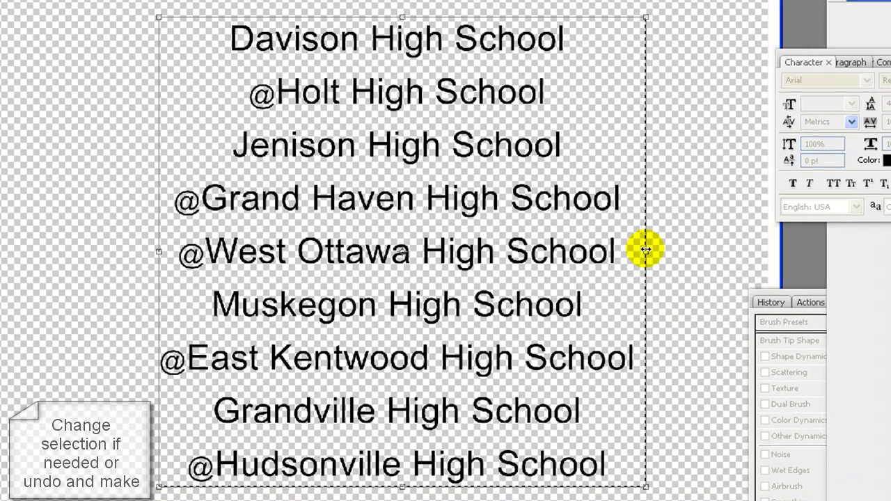
{"action": "left_click_drag", "start_coordinate": [540, 307], "coordinate": [537, 306]}
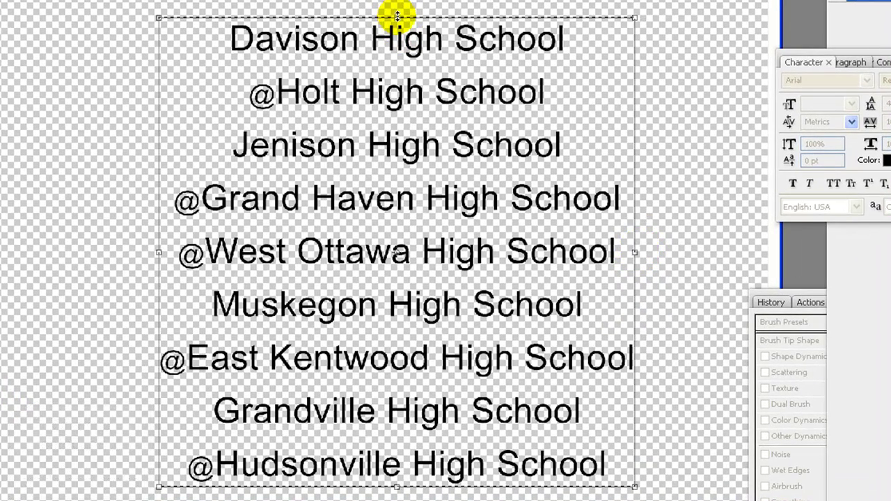
{"action": "left_click_drag", "start_coordinate": [396, 15], "coordinate": [394, 18]}
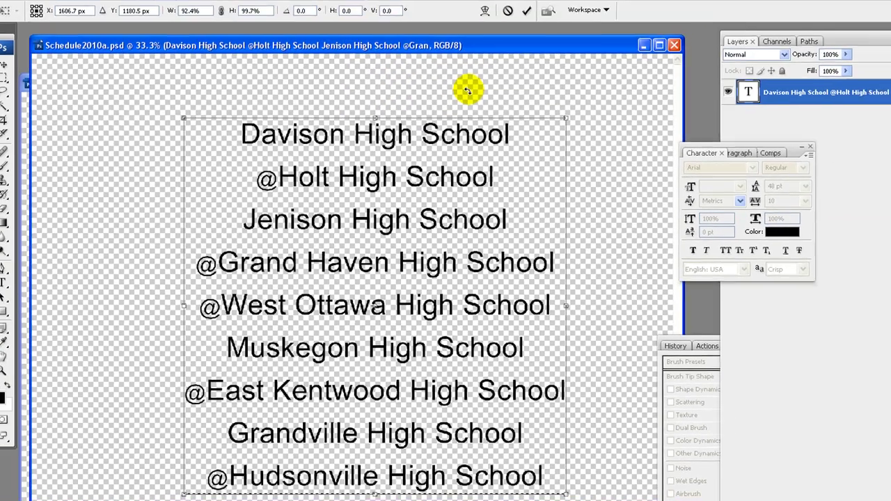
{"action": "left_click", "coordinate": [527, 11]}
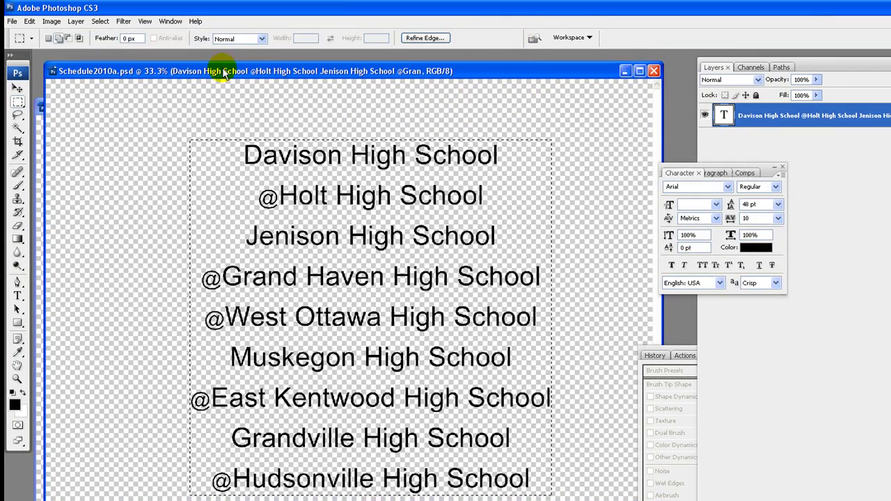
{"action": "left_click_drag", "start_coordinate": [199, 72], "coordinate": [536, 82]}
Copy the school names and paste them into Untitled-2 between the dates and times columns
{"action": "left_click", "coordinate": [29, 21]}
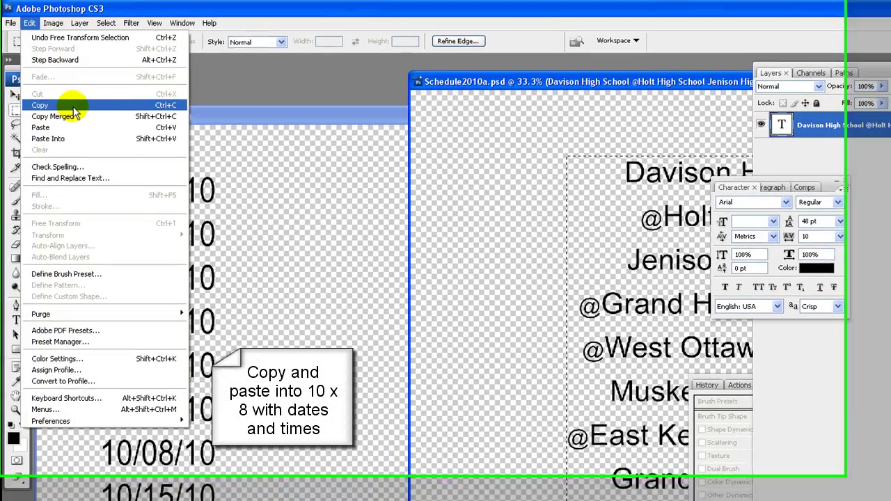
{"action": "left_click", "coordinate": [70, 106]}
{"action": "left_click", "coordinate": [313, 115]}
{"action": "key", "text": "ctrl+v"}
{"action": "left_click", "coordinate": [29, 23]}
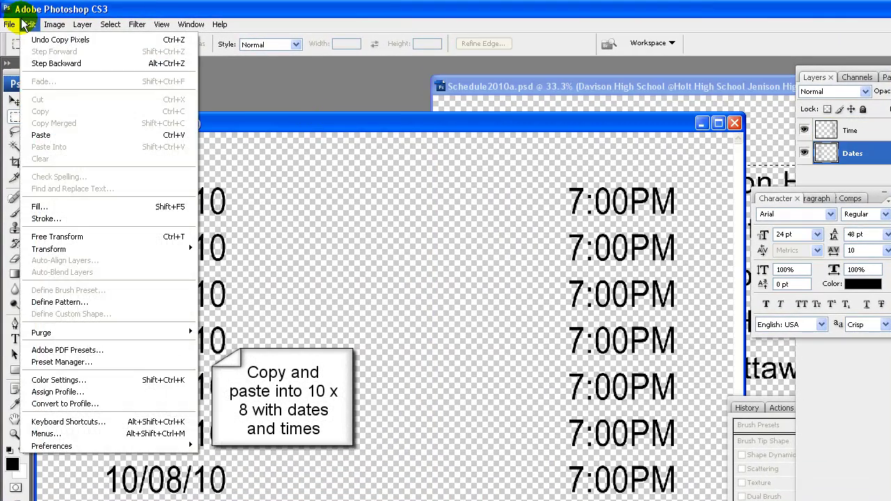
{"action": "left_click", "coordinate": [40, 135]}
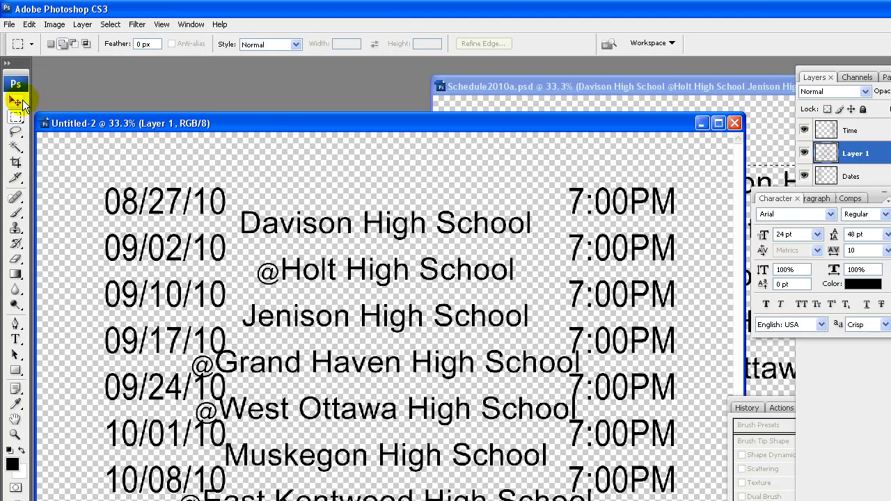
{"action": "left_click", "coordinate": [20, 102]}
{"action": "left_click_drag", "start_coordinate": [337, 221], "coordinate": [348, 200]}
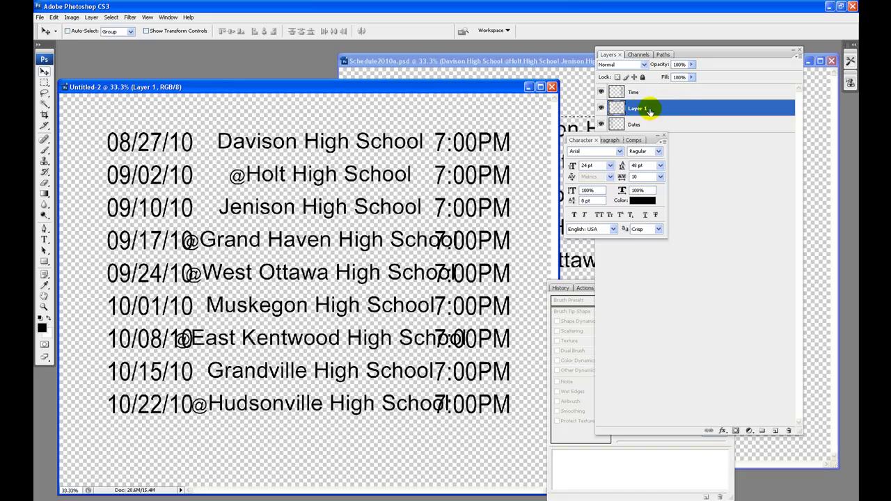
Rename the pasted school-name layer to 'Opp'
{"action": "double_click", "coordinate": [646, 109]}
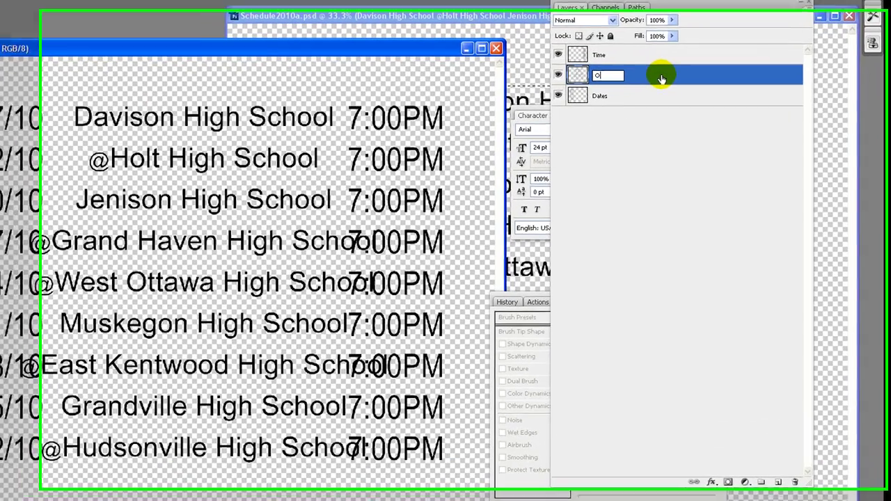
{"action": "type", "text": "Opp"}
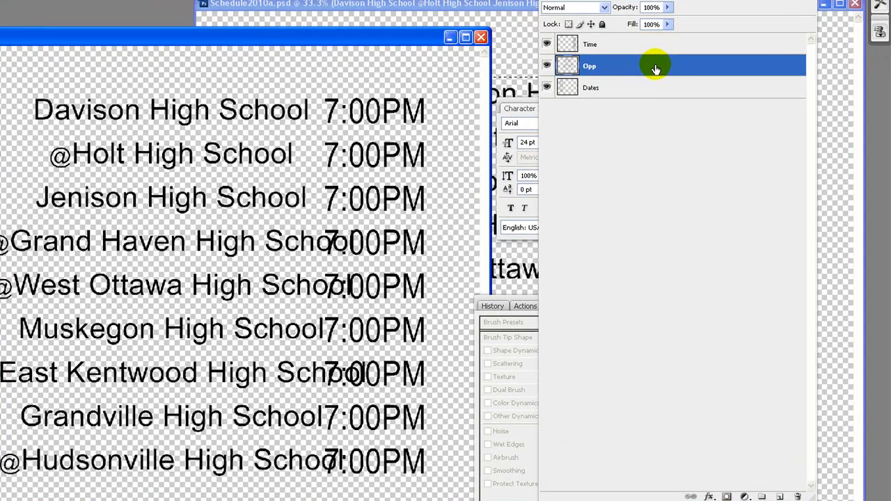
{"action": "left_click", "coordinate": [639, 89]}
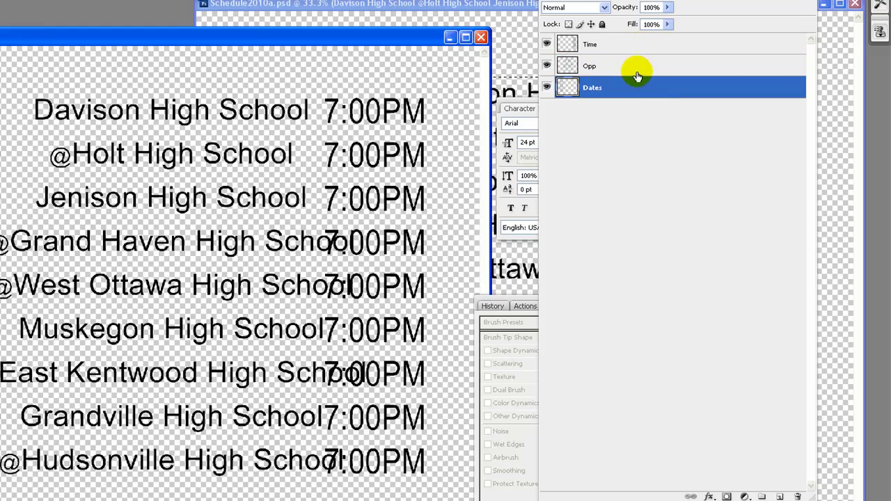
Align the top edges of the Dates, Opp and Time layers
{"action": "left_click", "coordinate": [635, 66], "text": "shift"}
{"action": "left_click", "coordinate": [634, 45], "text": "shift"}
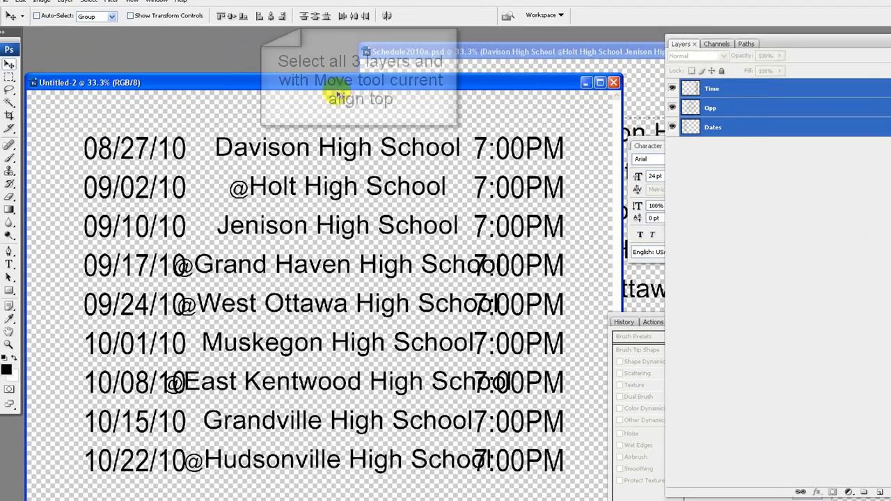
{"action": "left_click", "coordinate": [220, 17]}
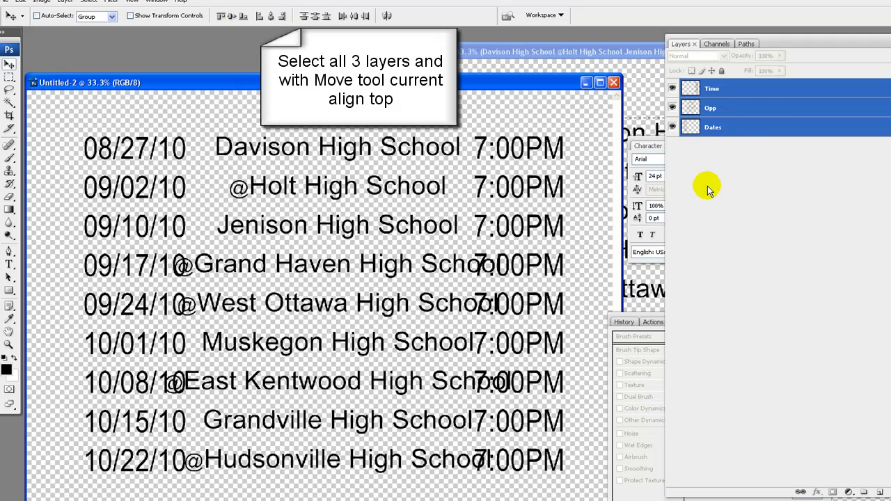
Space the columns evenly: dates left, 7:00PM times right, then nudge dates and names left
{"action": "left_click", "coordinate": [746, 128]}
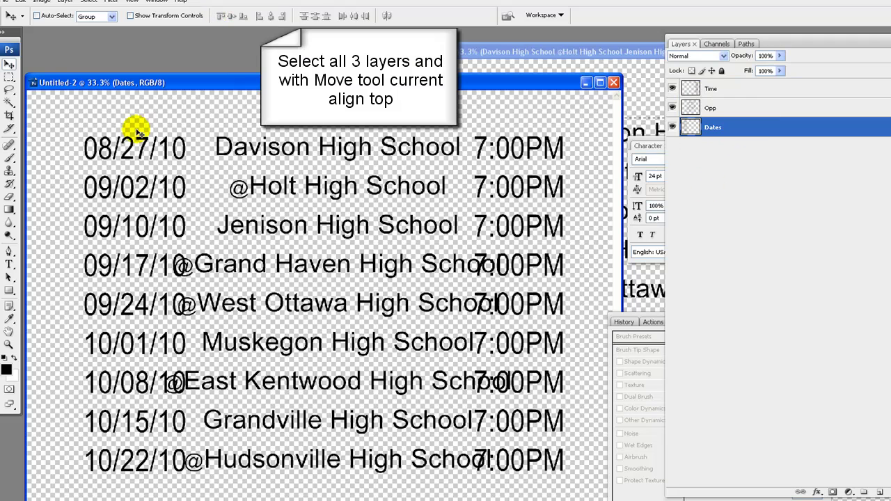
{"action": "left_click_drag", "start_coordinate": [143, 137], "coordinate": [98, 144]}
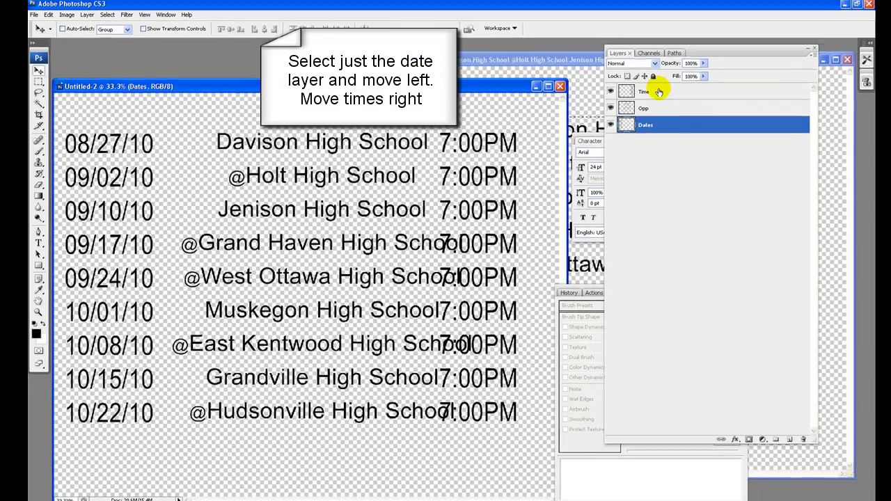
{"action": "left_click", "coordinate": [737, 88]}
{"action": "left_click_drag", "start_coordinate": [463, 150], "coordinate": [496, 145]}
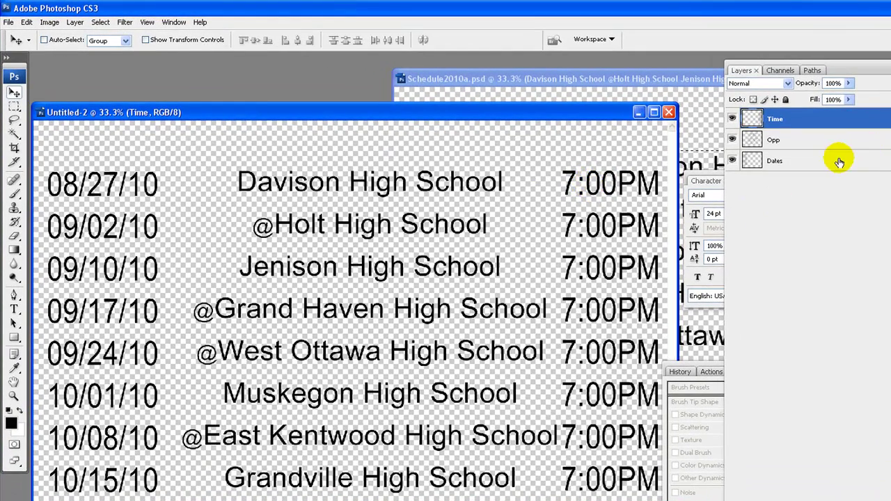
{"action": "left_click", "coordinate": [715, 134]}
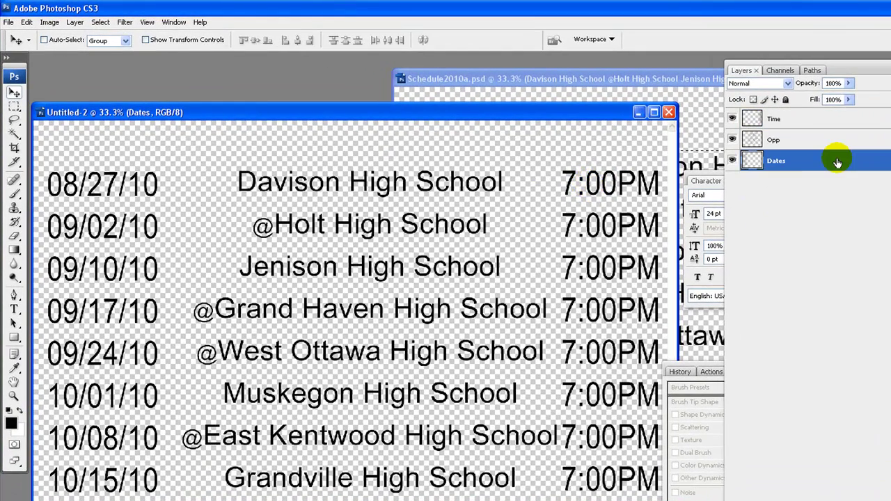
{"action": "key", "text": "Left"}
{"action": "key", "text": "Left"}
{"action": "key", "text": "Left"}
{"action": "key", "text": "Left"}
{"action": "key", "text": "Left"}
{"action": "key", "text": "Left"}
{"action": "key", "text": "Left"}
{"action": "key", "text": "Left"}
{"action": "key", "text": "Left"}
{"action": "key", "text": "Left"}
{"action": "key", "text": "Left"}
{"action": "key", "text": "Left"}
{"action": "key", "text": "Left"}
{"action": "key", "text": "Left"}
{"action": "key", "text": "Left"}
{"action": "key", "text": "Left"}
{"action": "key", "text": "Left"}
{"action": "key", "text": "Left"}
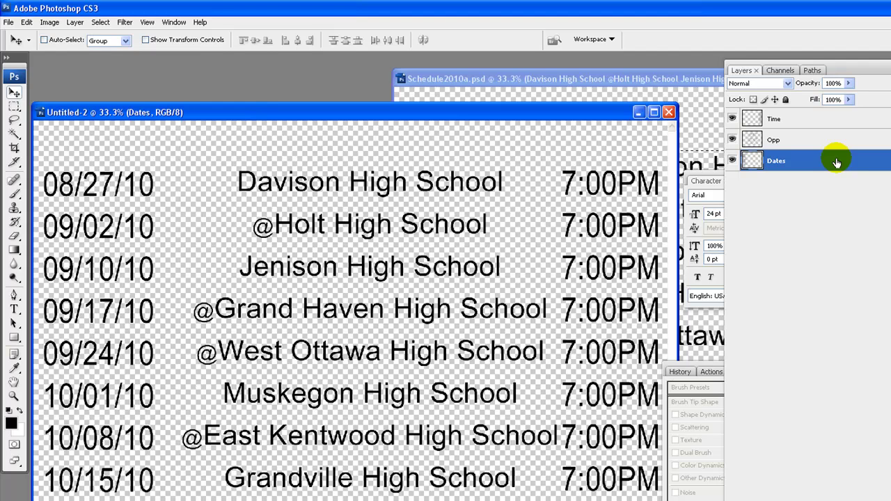
{"action": "left_click", "coordinate": [822, 141]}
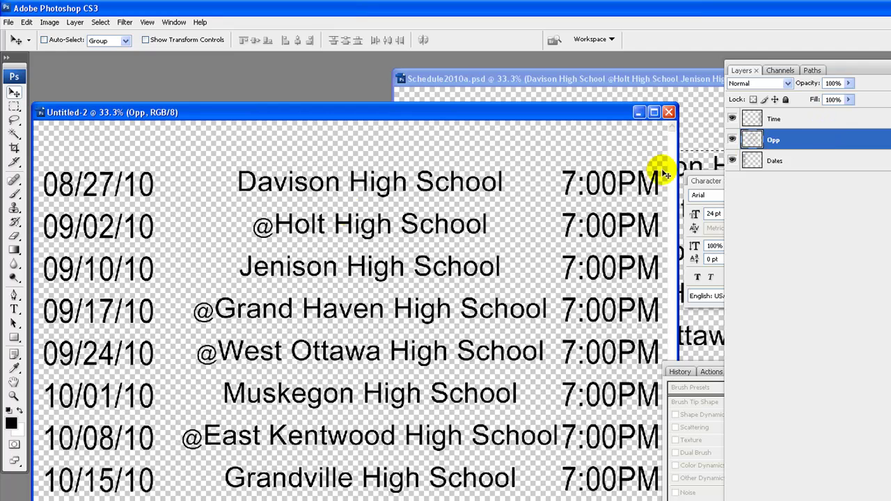
{"action": "key", "text": "Left"}
{"action": "key", "text": "Left"}
{"action": "key", "text": "Left"}
{"action": "key", "text": "Left"}
{"action": "key", "text": "Left"}
{"action": "key", "text": "Left"}
{"action": "key", "text": "Left"}
{"action": "key", "text": "Left"}
{"action": "key", "text": "Left"}
{"action": "key", "text": "Left"}
{"action": "key", "text": "Left"}
{"action": "key", "text": "Left"}
{"action": "key", "text": "Left"}
{"action": "key", "text": "Left"}
{"action": "key", "text": "Left"}
{"action": "key", "text": "Left"}
{"action": "key", "text": "Left"}
{"action": "key", "text": "Left"}
{"action": "key", "text": "Left"}
{"action": "key", "text": "Left"}
{"action": "key", "text": "Left"}
{"action": "key", "text": "Left"}
{"action": "key", "text": "Left"}
{"action": "key", "text": "Left"}
{"action": "key", "text": "Left"}
{"action": "key", "text": "Left"}
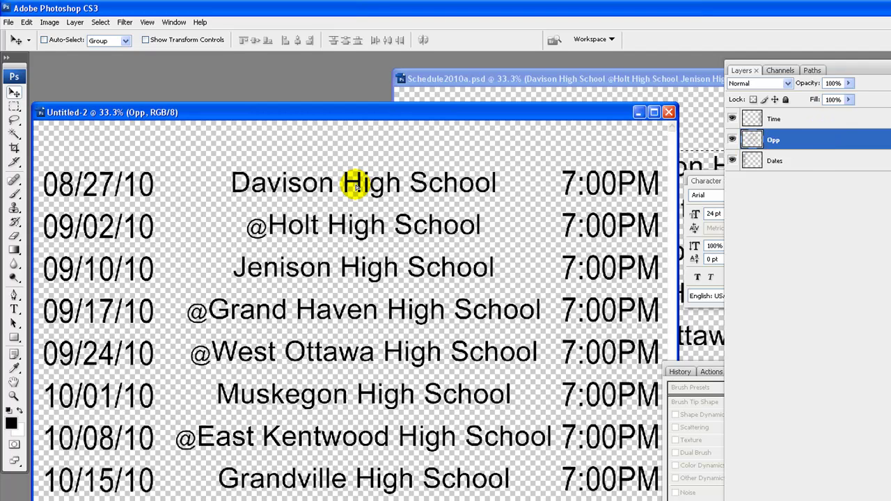
Reselect the Time, Dates and Opp layers and align their top edges again
{"action": "left_click", "coordinate": [803, 120], "text": "shift"}
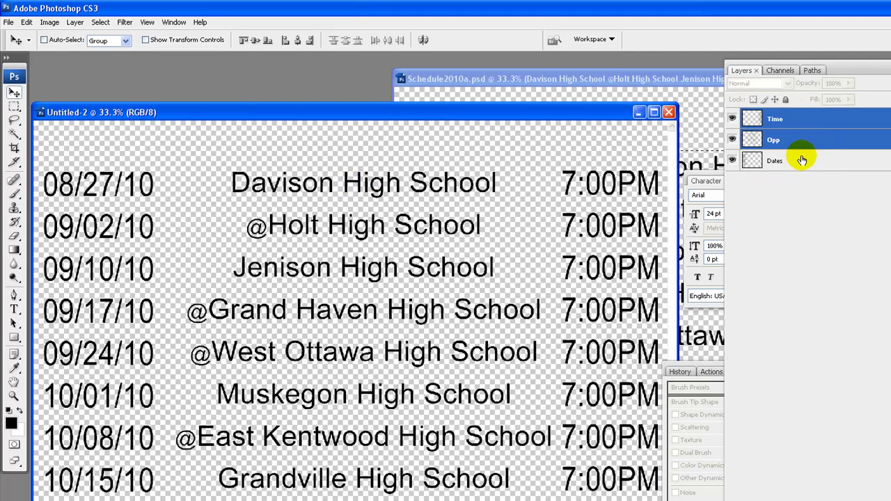
{"action": "left_click", "coordinate": [801, 161], "text": "shift"}
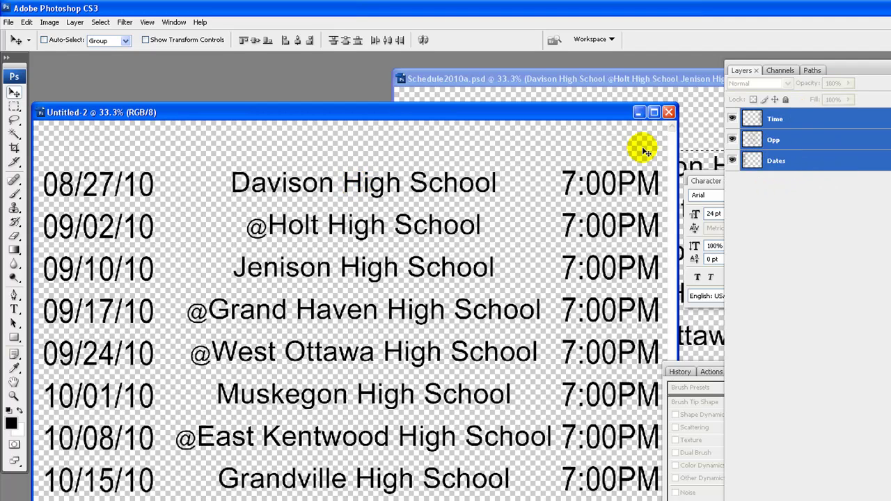
{"action": "left_click", "coordinate": [241, 43]}
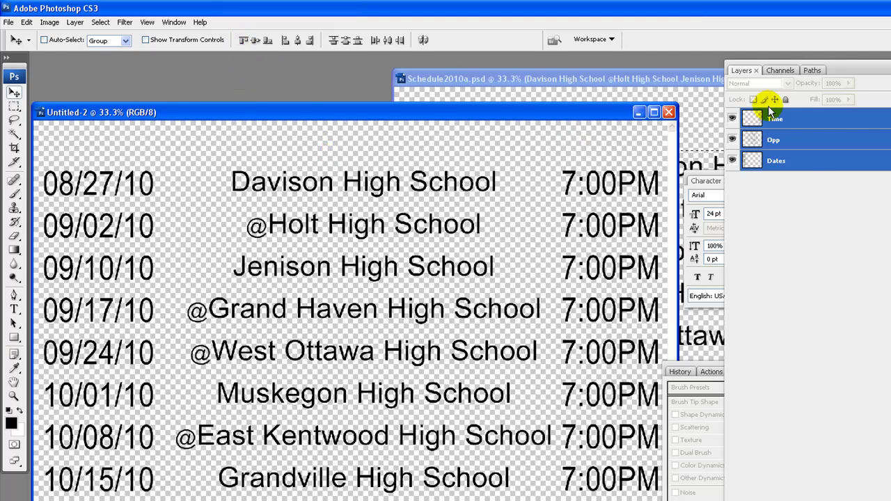
Type and commit a 'Dates' header text above the dates column
{"action": "left_click", "coordinate": [808, 121]}
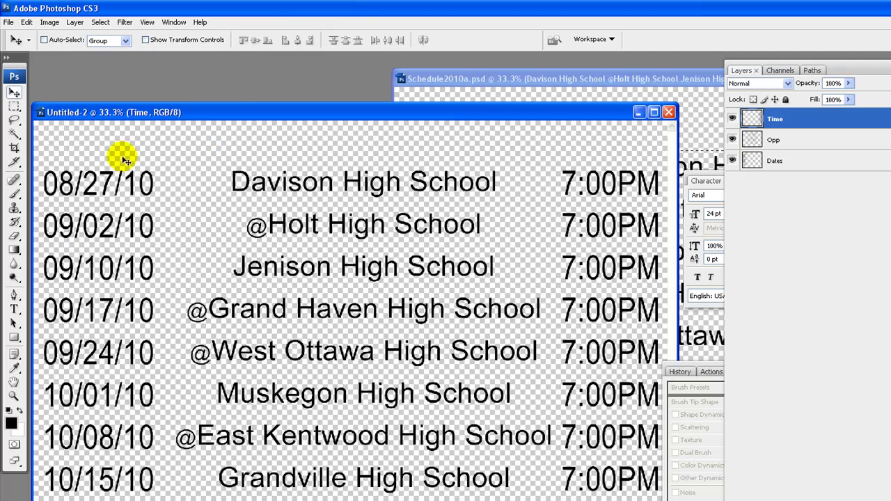
{"action": "left_click", "coordinate": [14, 309]}
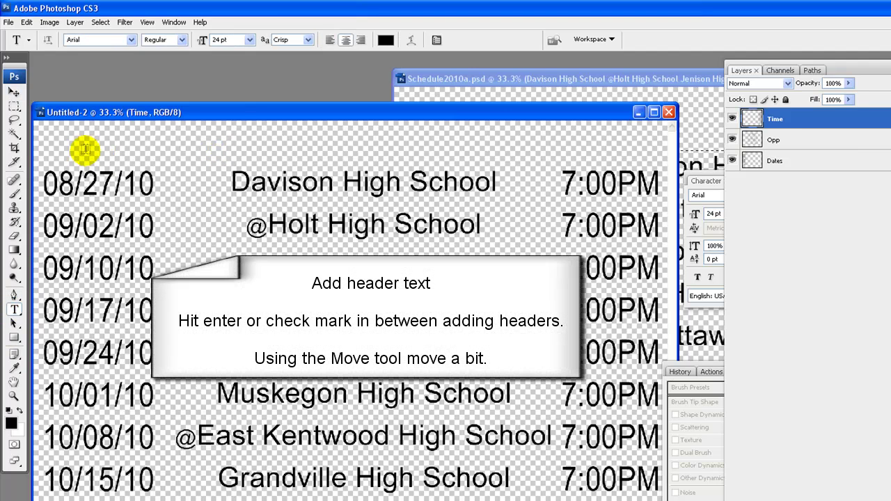
{"action": "left_click", "coordinate": [86, 144]}
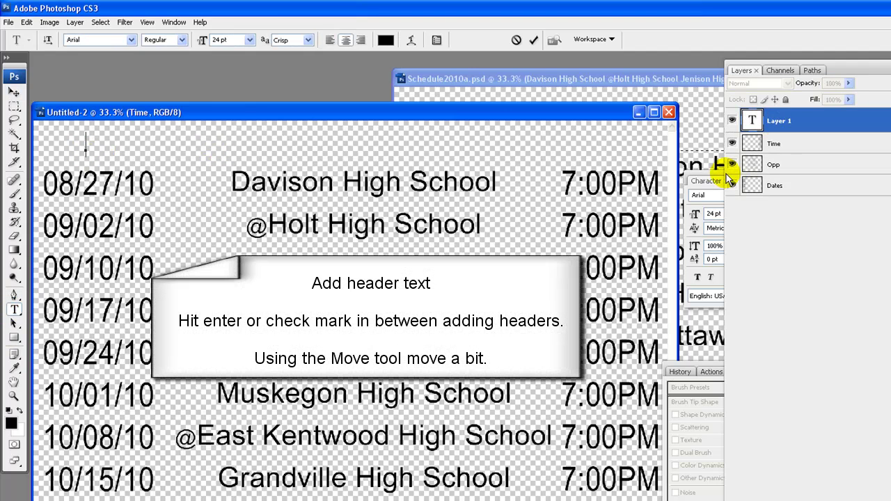
{"action": "left_click", "coordinate": [712, 194]}
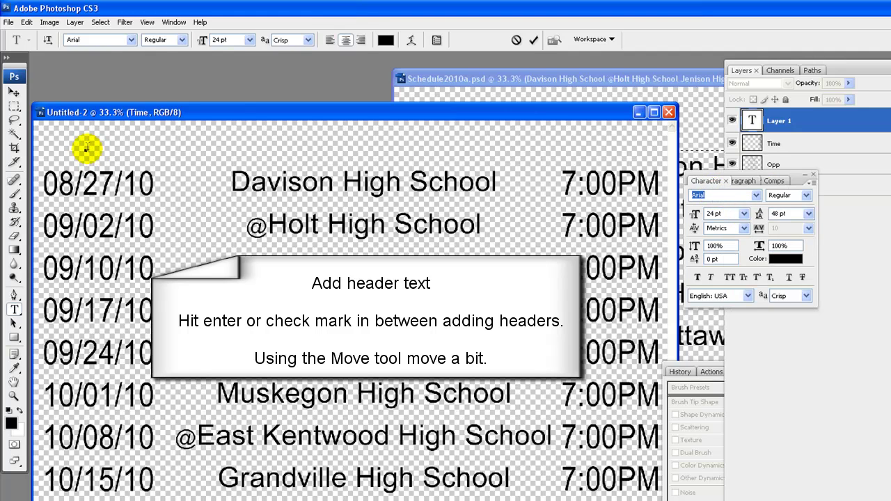
{"action": "left_click", "coordinate": [86, 148]}
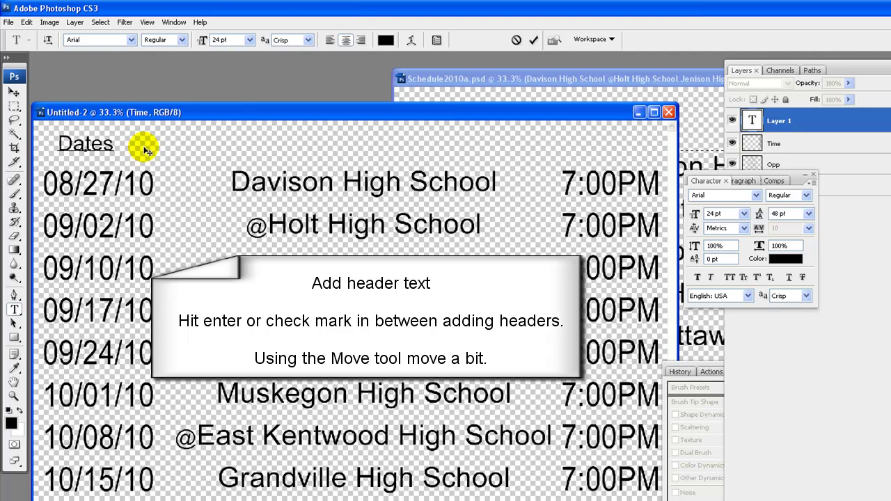
{"action": "left_click", "coordinate": [534, 42]}
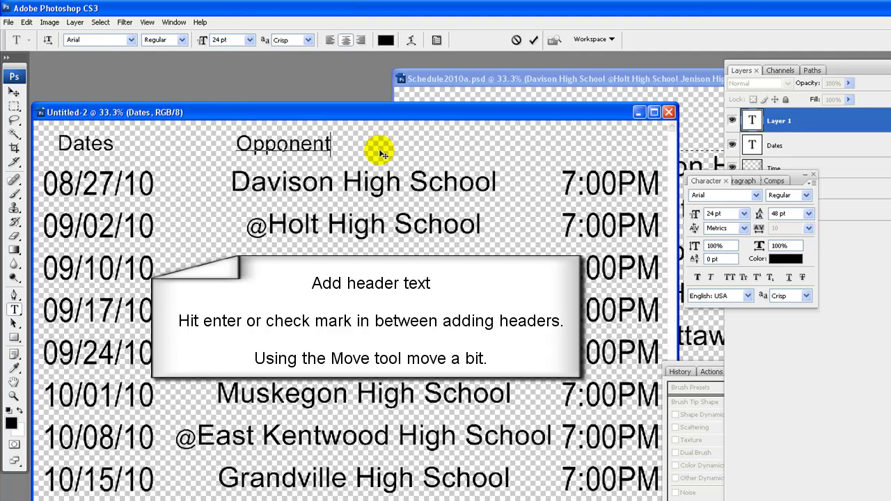
Add an 'Opponent' header, move it over the school names and trim the trailing s
{"action": "key", "text": "BackSpace"}
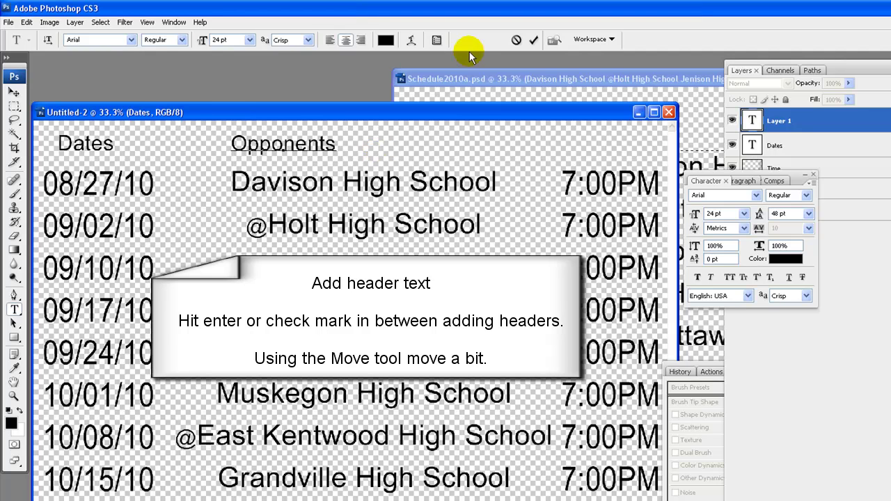
{"action": "left_click", "coordinate": [534, 40]}
{"action": "left_click", "coordinate": [14, 92]}
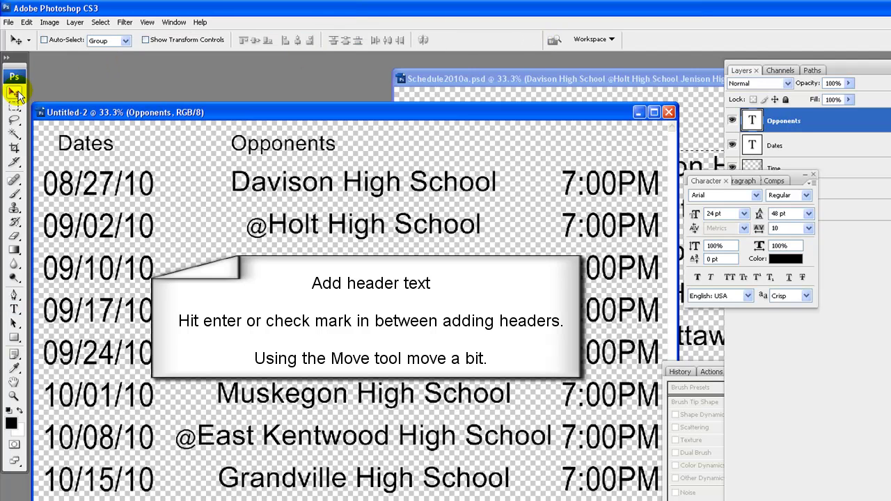
{"action": "left_click_drag", "start_coordinate": [277, 150], "coordinate": [349, 156]}
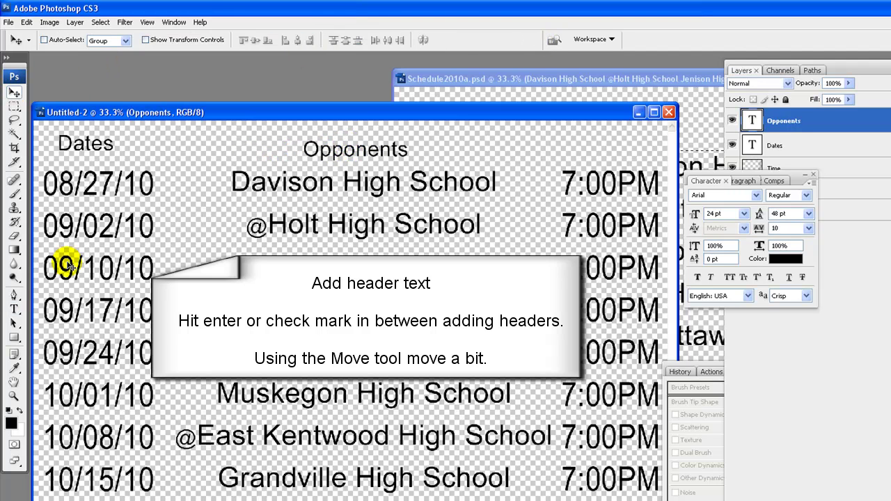
{"action": "left_click", "coordinate": [14, 309]}
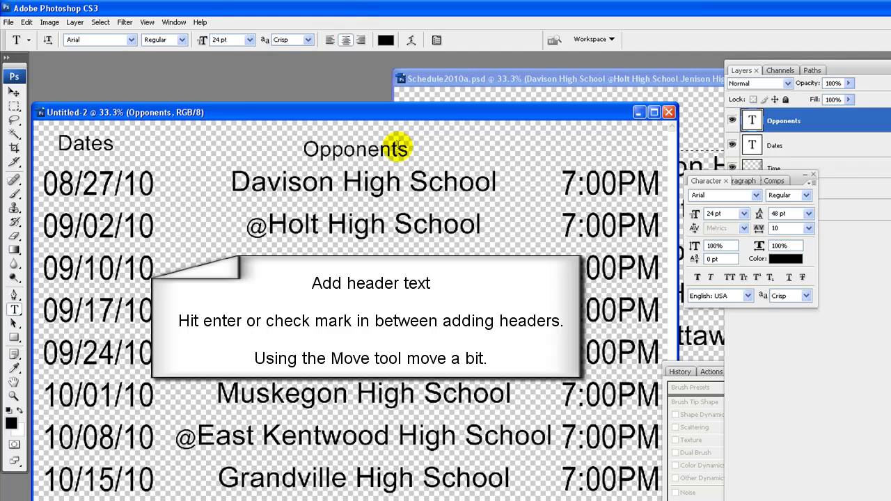
{"action": "left_click", "coordinate": [405, 149]}
{"action": "key", "text": "BackSpace"}
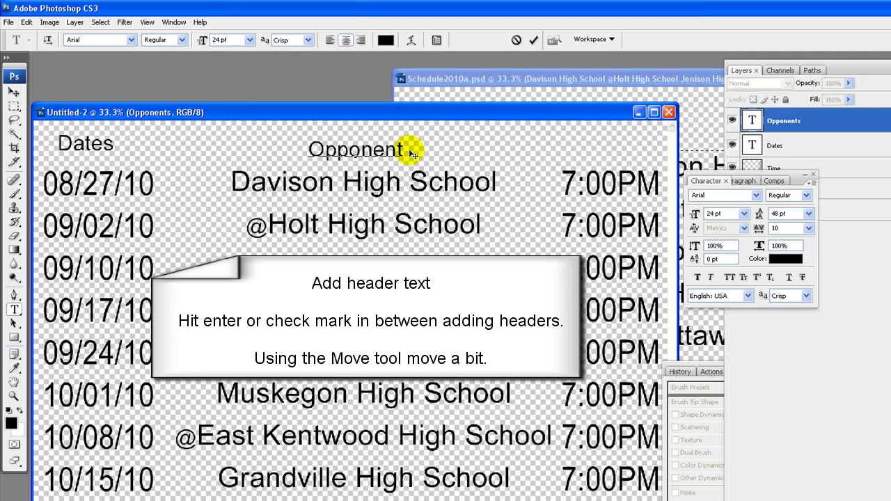
{"action": "left_click", "coordinate": [533, 40]}
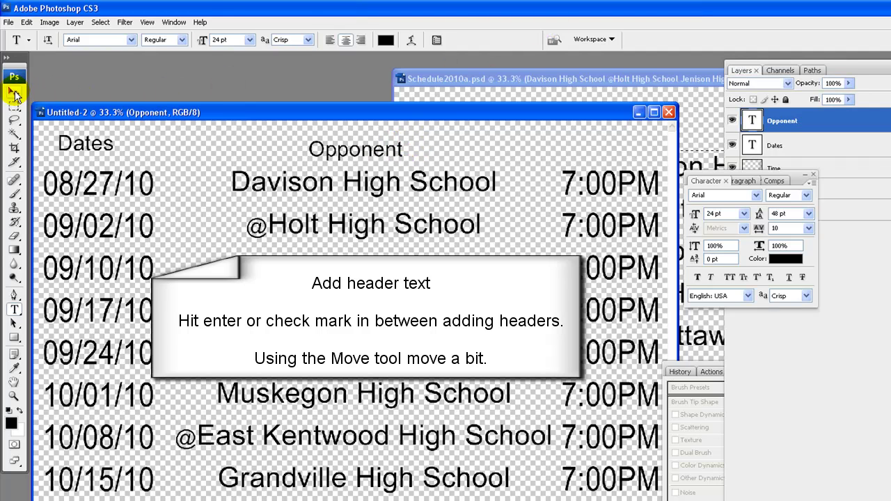
Add a 'Time' header above the times column
{"action": "left_click", "coordinate": [15, 94]}
{"action": "left_click", "coordinate": [13, 309]}
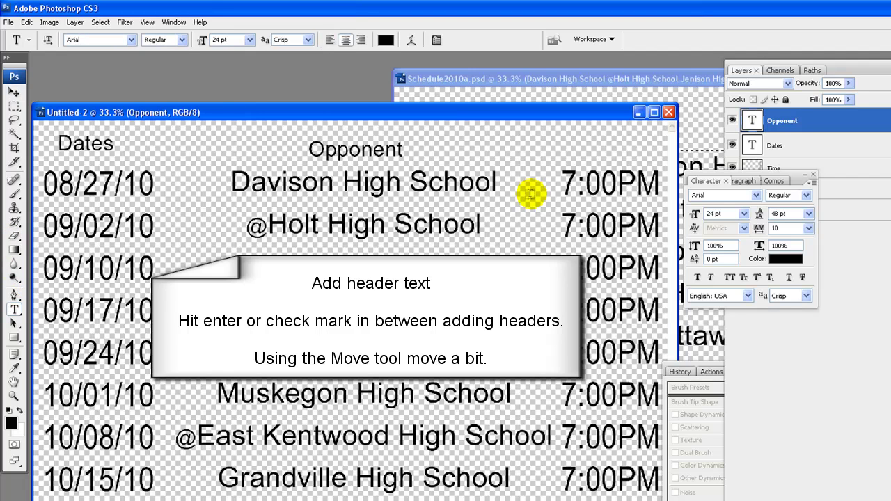
{"action": "left_click", "coordinate": [586, 148]}
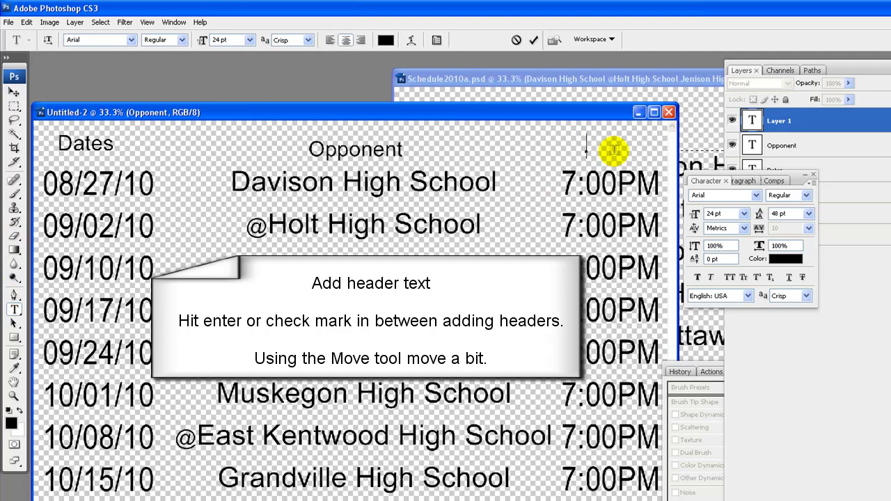
{"action": "left_click", "coordinate": [533, 40]}
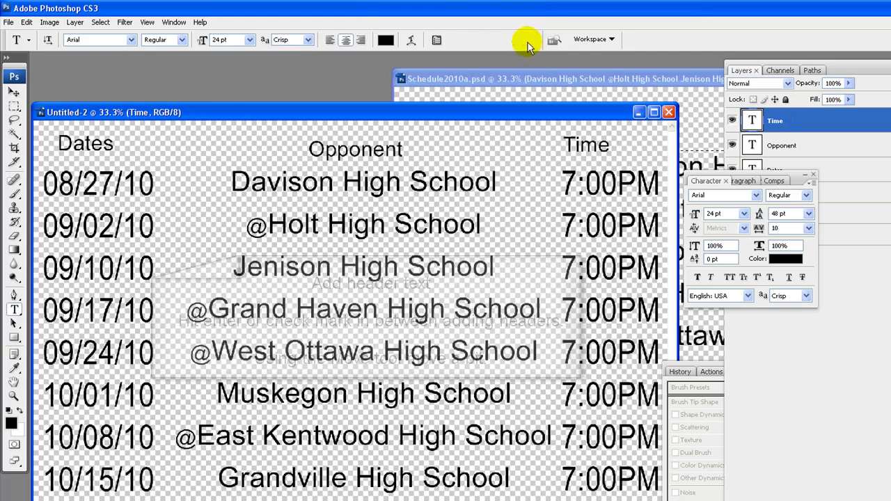
Nudge the Time and Opponent headers right, then bottom-align all three header layers
{"action": "left_click", "coordinate": [14, 92]}
{"action": "left_click_drag", "start_coordinate": [588, 143], "coordinate": [607, 144]}
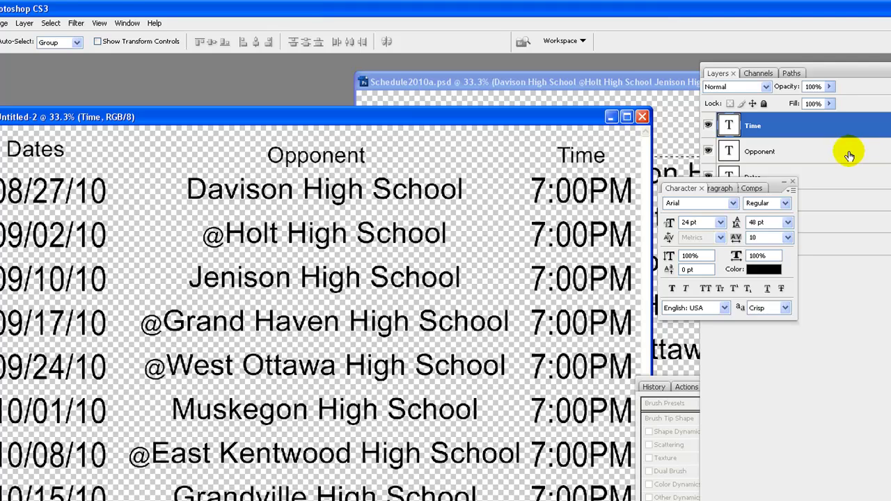
{"action": "left_click", "coordinate": [712, 112]}
{"action": "left_click_drag", "start_coordinate": [348, 155], "coordinate": [356, 156]}
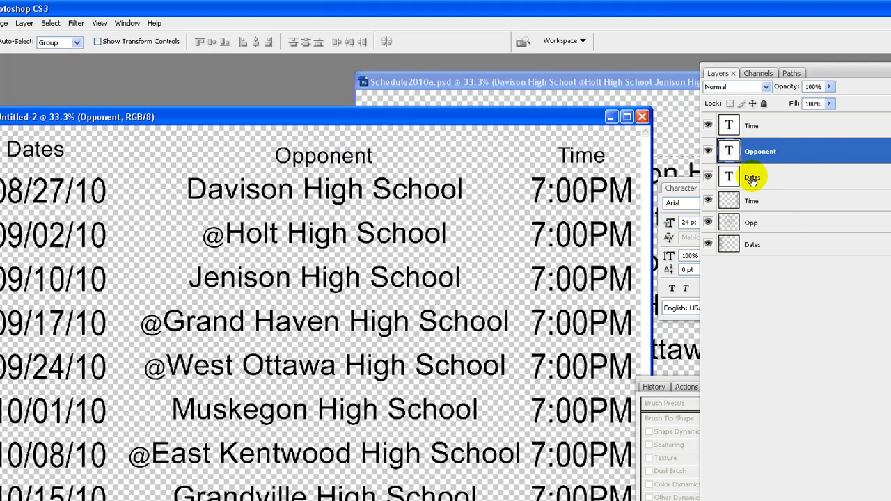
{"action": "left_click", "coordinate": [790, 177]}
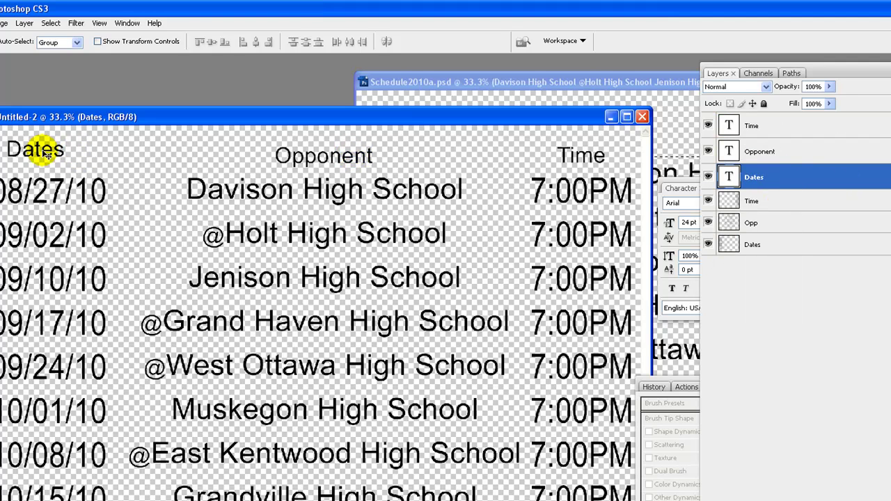
{"action": "left_click", "coordinate": [793, 128], "text": "ctrl"}
{"action": "left_click", "coordinate": [800, 151], "text": "ctrl"}
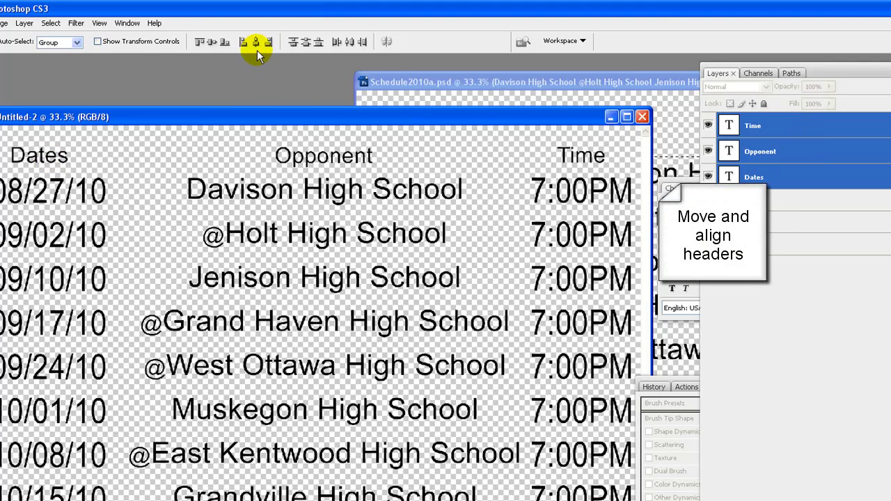
{"action": "left_click", "coordinate": [224, 44]}
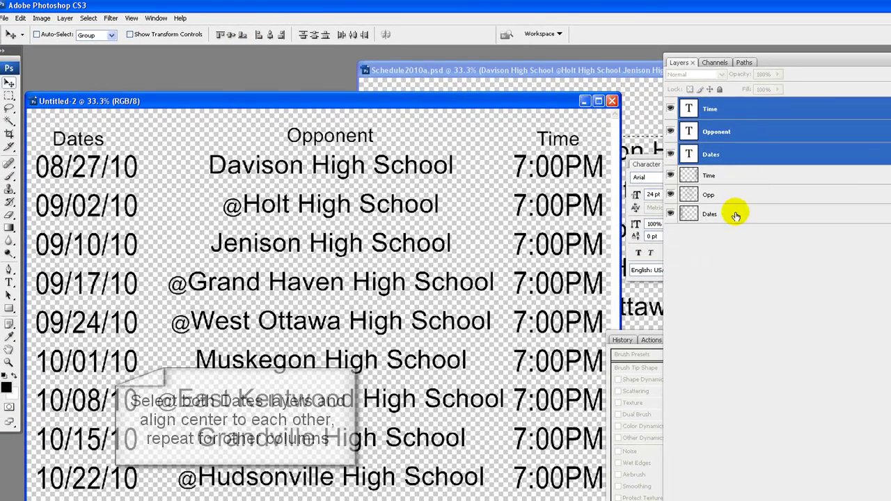
Pair each header with its column layer to centre Dates, Opponent and Time over their columns
{"action": "left_click", "coordinate": [736, 215]}
{"action": "left_click", "coordinate": [742, 154], "text": "ctrl"}
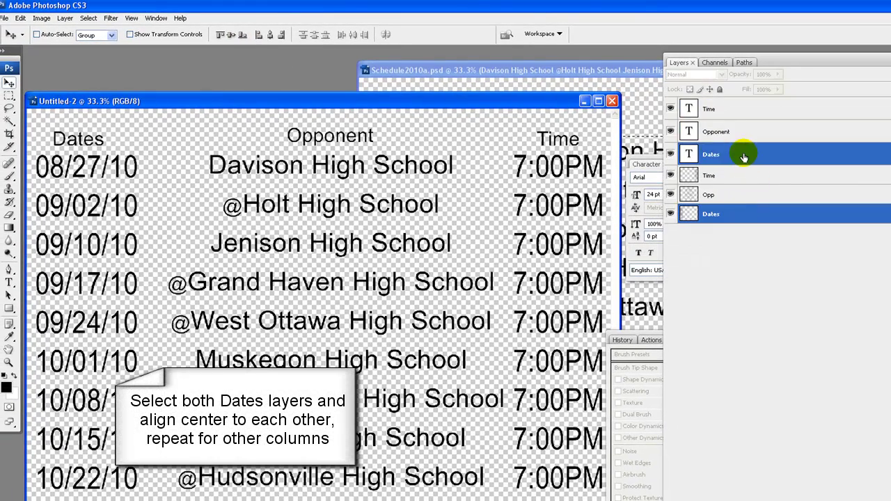
{"action": "left_click", "coordinate": [272, 35]}
{"action": "left_click", "coordinate": [747, 194]}
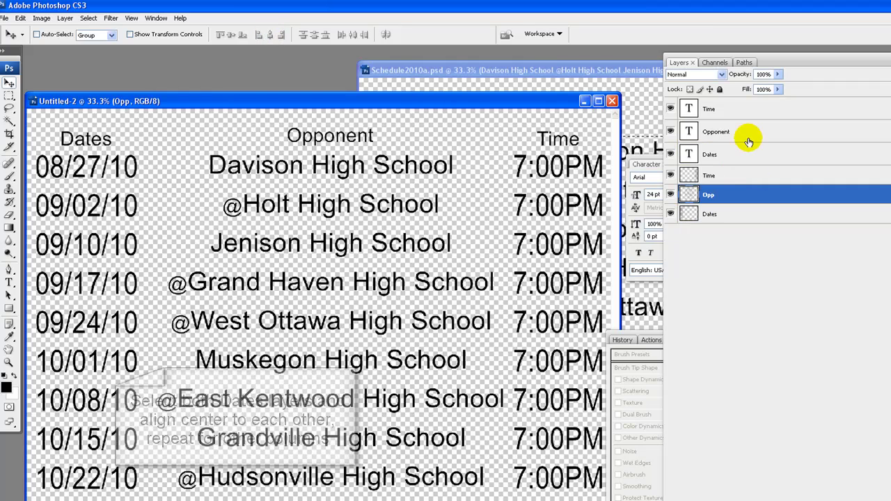
{"action": "left_click", "coordinate": [749, 131], "text": "ctrl"}
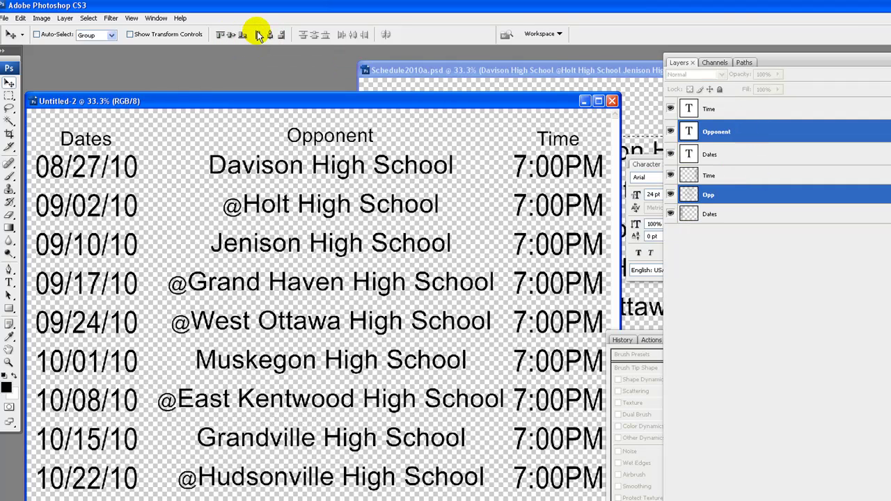
{"action": "left_click", "coordinate": [758, 176]}
{"action": "left_click", "coordinate": [743, 109], "text": "ctrl"}
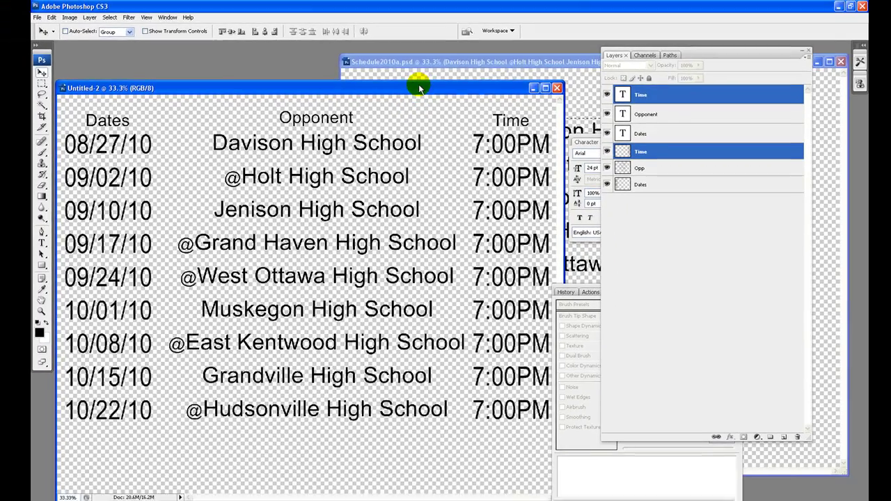
Close Schedule2010a.psd without saving its changes, keeping the Untitled-2 window in view
{"action": "left_click_drag", "start_coordinate": [455, 101], "coordinate": [404, 68]}
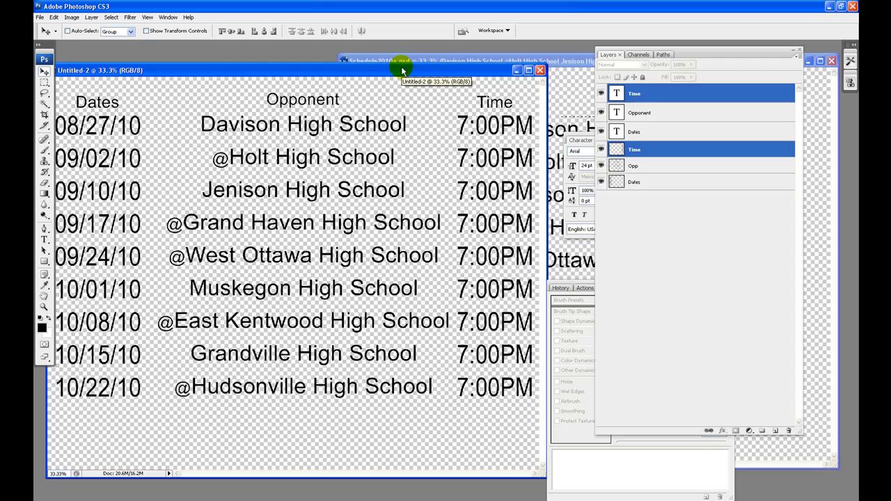
{"action": "left_click_drag", "start_coordinate": [401, 70], "coordinate": [414, 59]}
{"action": "left_click", "coordinate": [589, 54]}
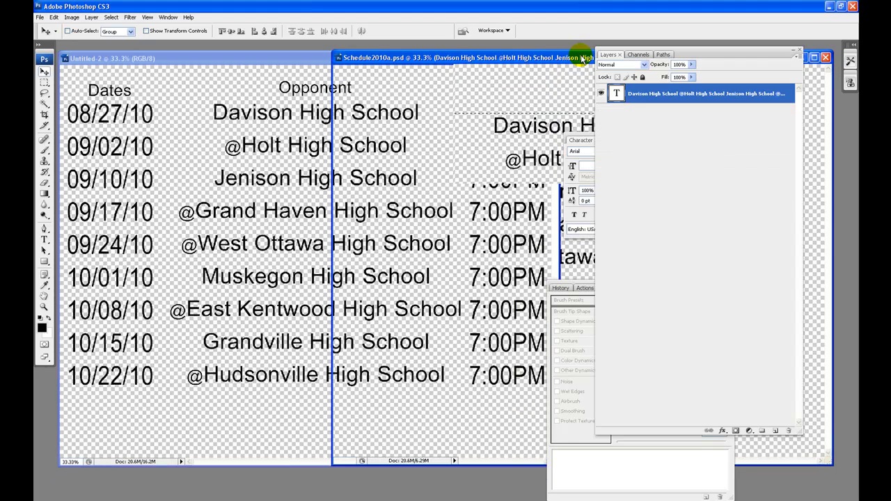
{"action": "left_click_drag", "start_coordinate": [580, 53], "coordinate": [264, 145]}
{"action": "left_click", "coordinate": [396, 145]}
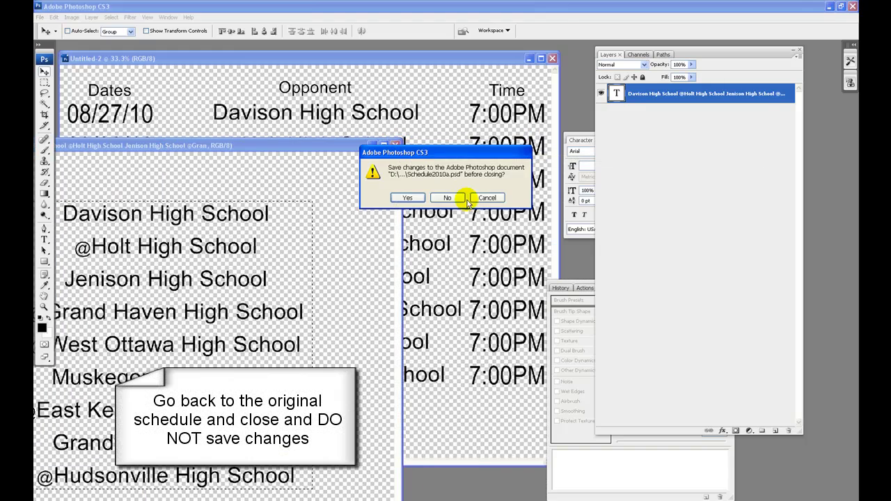
{"action": "left_click", "coordinate": [451, 198]}
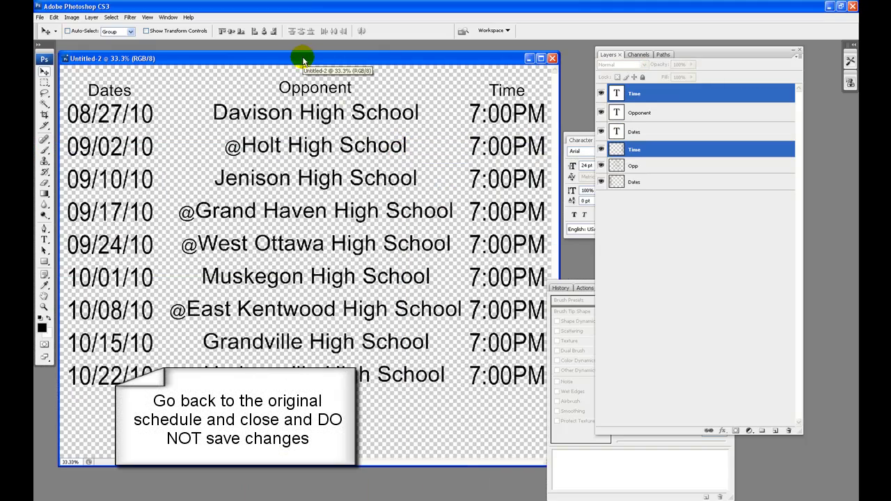
{"action": "left_click_drag", "start_coordinate": [304, 60], "coordinate": [311, 59]}
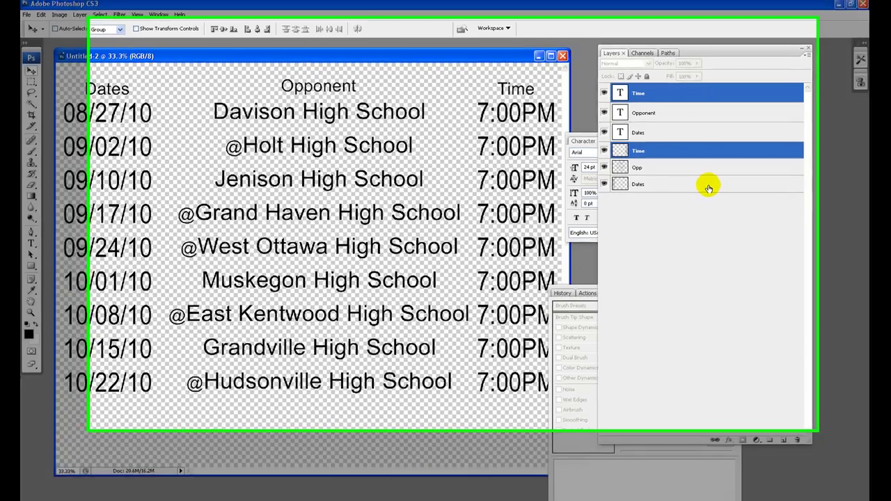
Merge the six header and column layers into one Time layer and nudge it slightly left
{"action": "left_click", "coordinate": [708, 185], "text": "shift"}
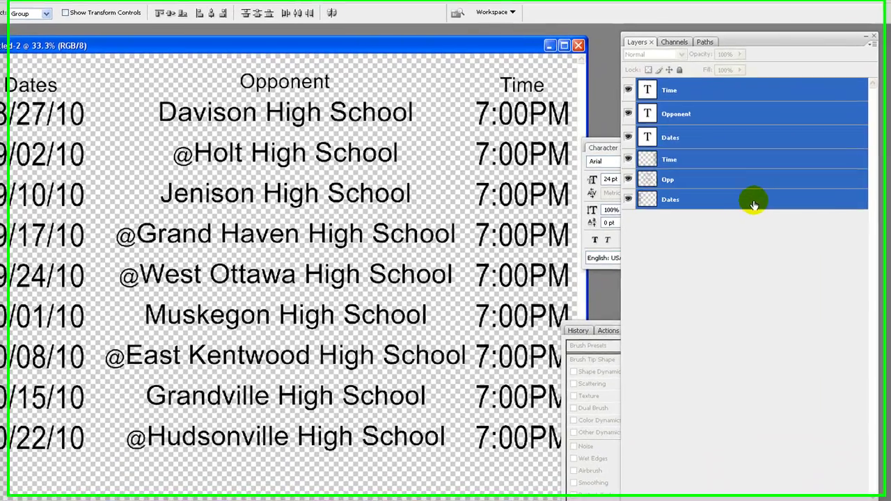
{"action": "right_click", "coordinate": [709, 186]}
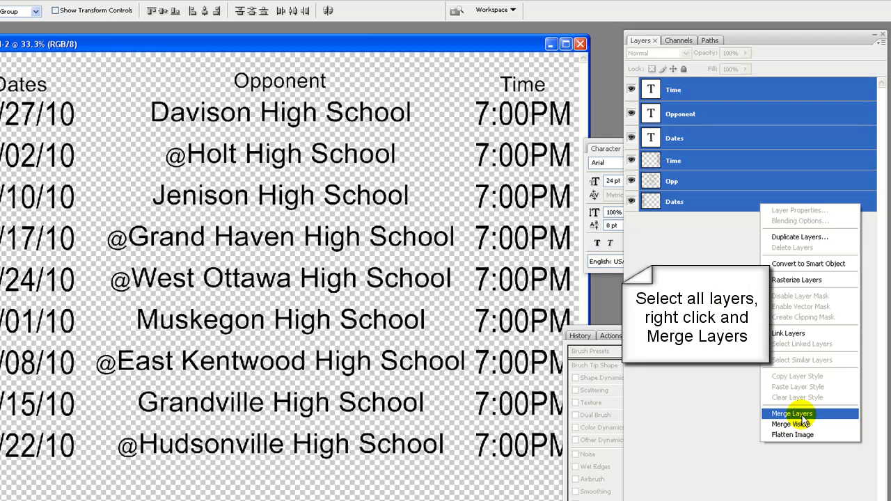
{"action": "left_click", "coordinate": [800, 416]}
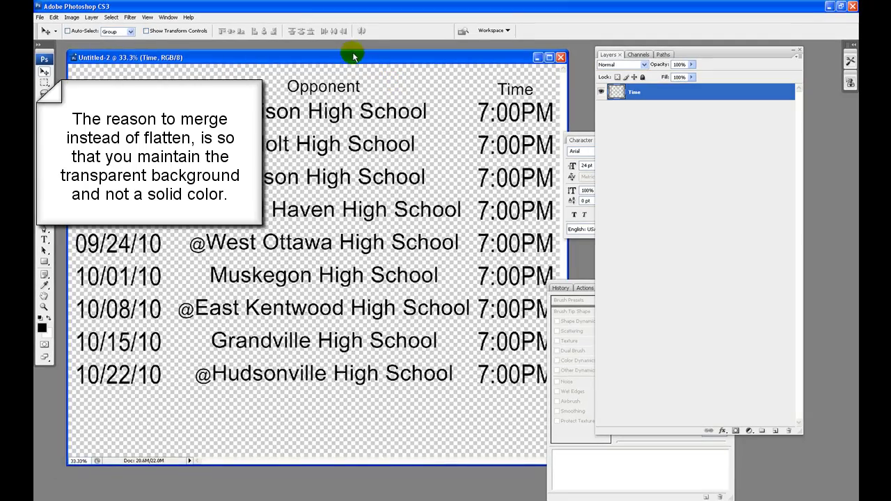
{"action": "left_click_drag", "start_coordinate": [352, 60], "coordinate": [366, 62]}
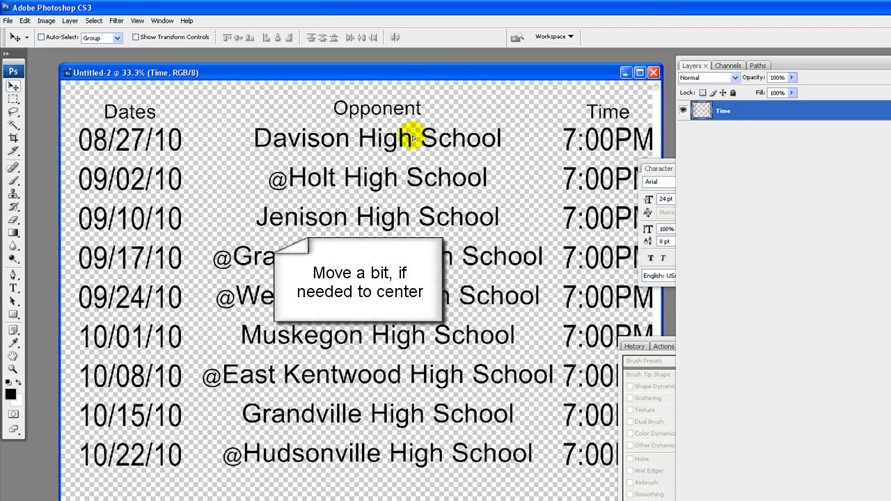
{"action": "left_click_drag", "start_coordinate": [412, 138], "coordinate": [407, 144]}
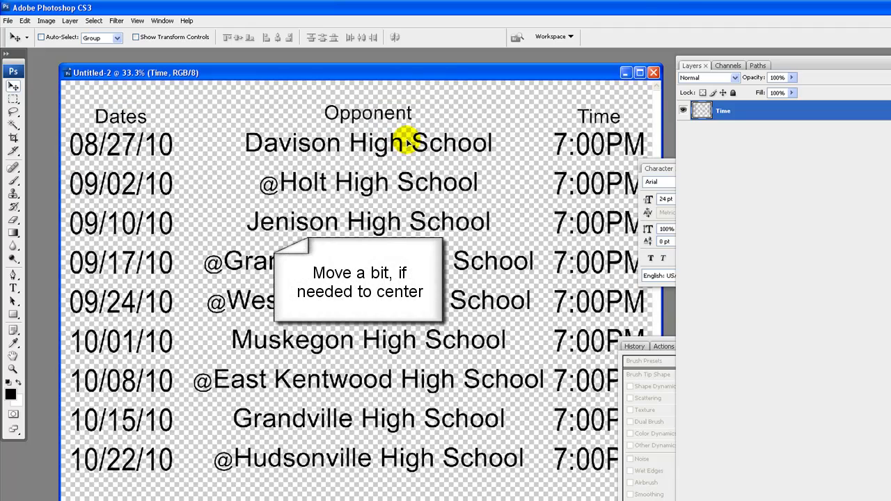
Open FootballCBposter_12x18H.psd from the recent files list
{"action": "left_click", "coordinate": [7, 20]}
{"action": "mouse_move", "coordinate": [128, 92]}
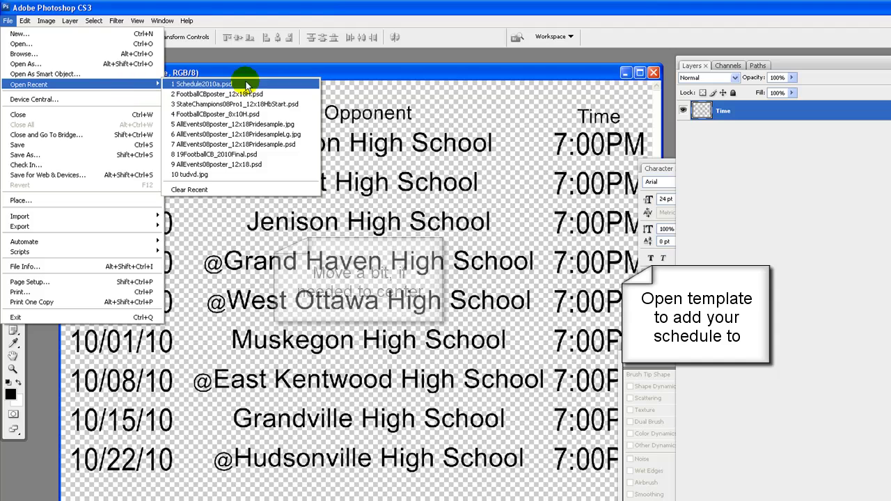
{"action": "left_click", "coordinate": [245, 93]}
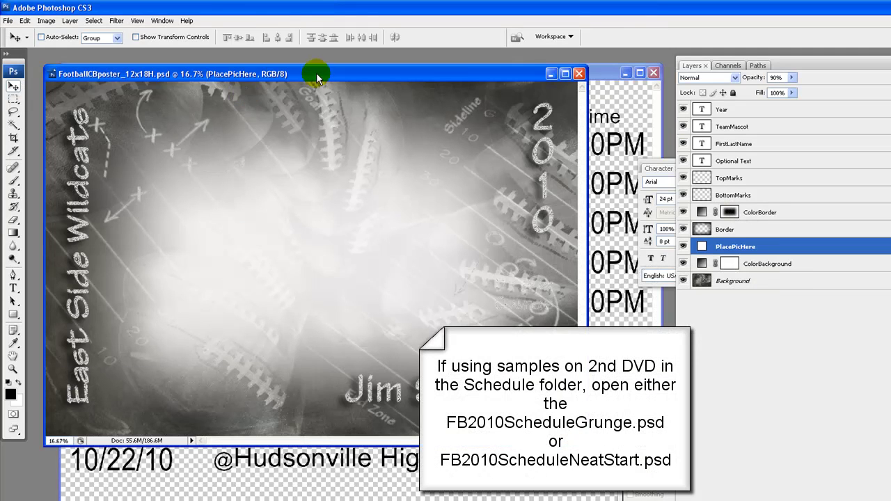
{"action": "left_click_drag", "start_coordinate": [314, 75], "coordinate": [297, 115]}
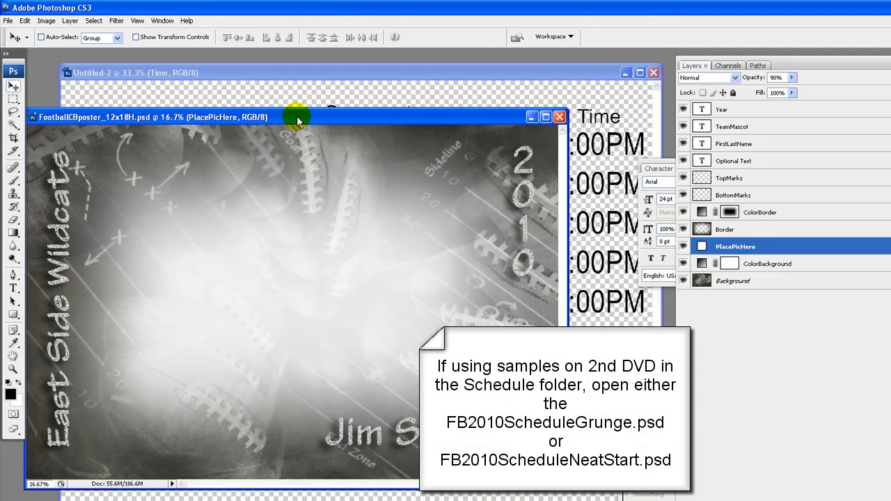
Hide the poster's ColorBorder and Border layers
{"action": "left_click", "coordinate": [682, 211]}
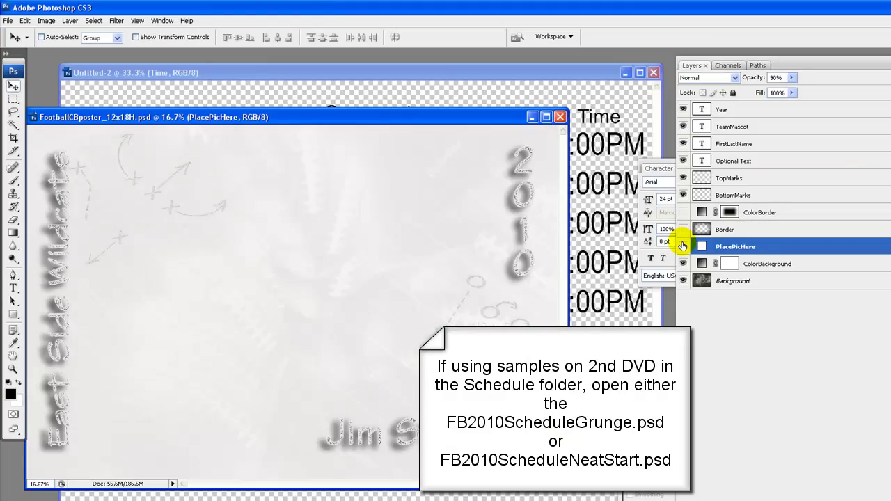
{"action": "left_click", "coordinate": [652, 142]}
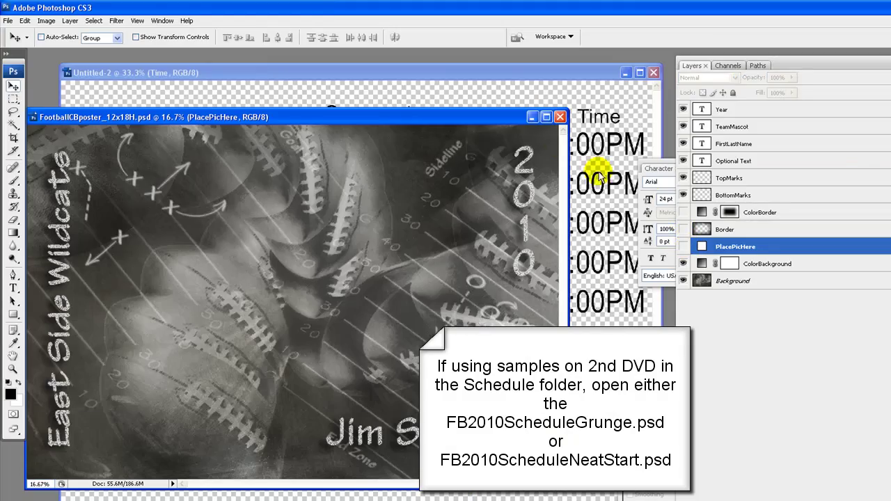
{"action": "left_click", "coordinate": [497, 83]}
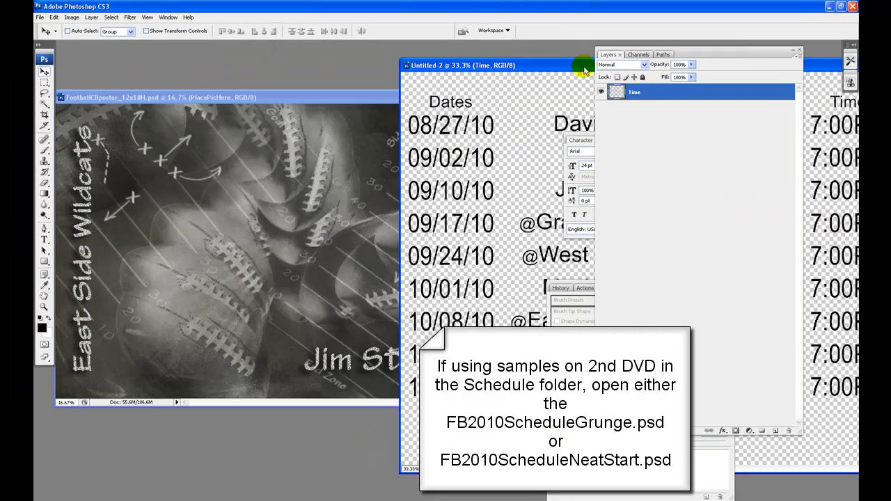
Drop the Time schedule layer onto the poster's lower left and scale it to 83.3% width, 92.9% height
{"action": "left_click_drag", "start_coordinate": [693, 93], "coordinate": [204, 221]}
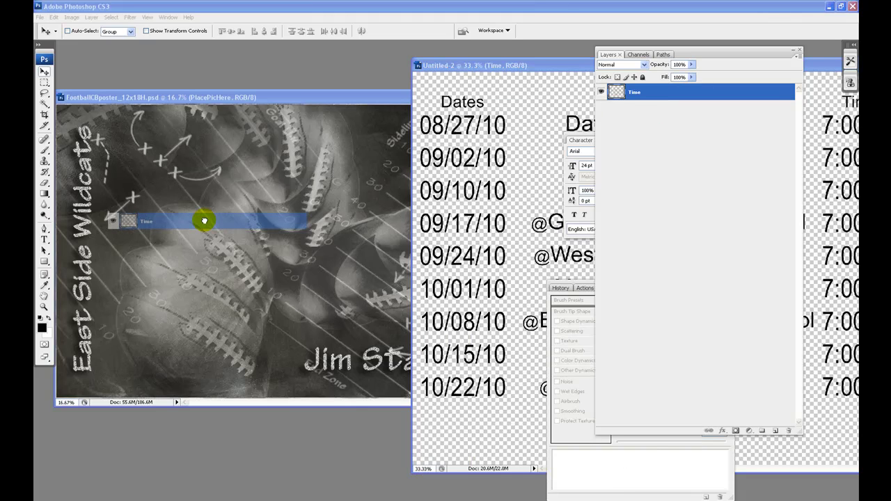
{"action": "left_click_drag", "start_coordinate": [204, 220], "coordinate": [208, 270]}
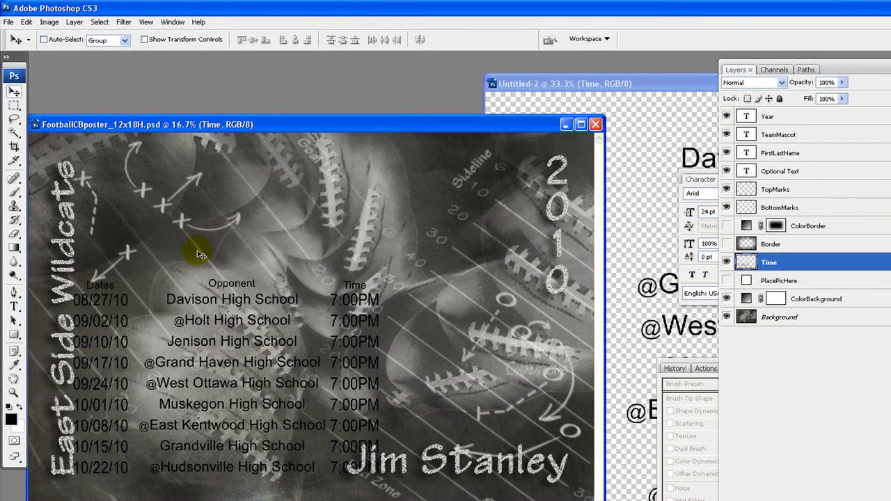
{"action": "left_click", "coordinate": [25, 22]}
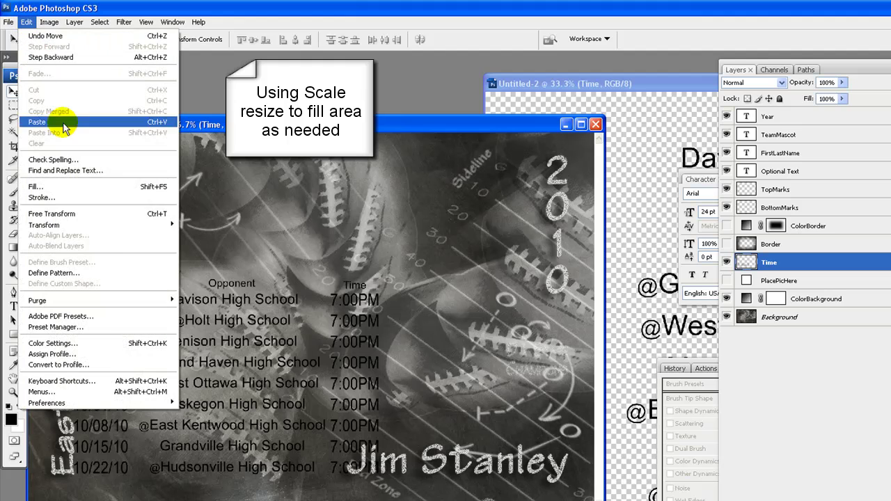
{"action": "mouse_move", "coordinate": [119, 228]}
{"action": "left_click", "coordinate": [209, 237]}
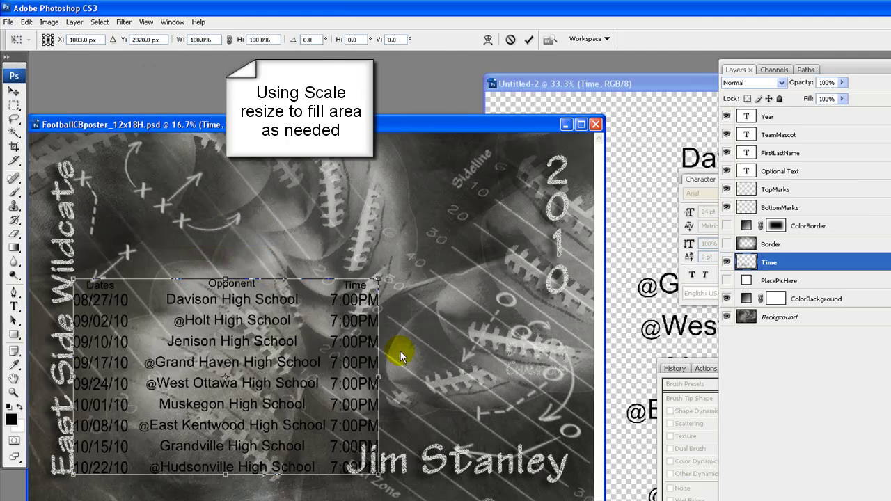
{"action": "left_click_drag", "start_coordinate": [379, 382], "coordinate": [328, 382]}
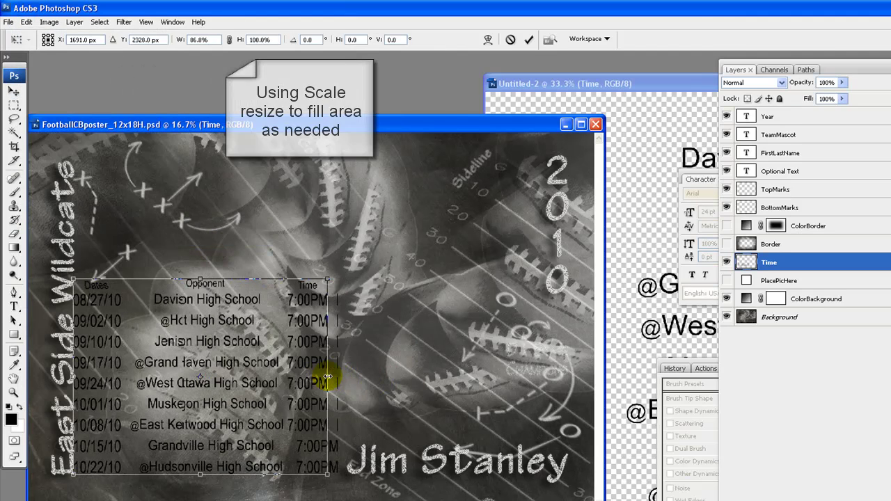
{"action": "left_click_drag", "start_coordinate": [200, 280], "coordinate": [200, 299]}
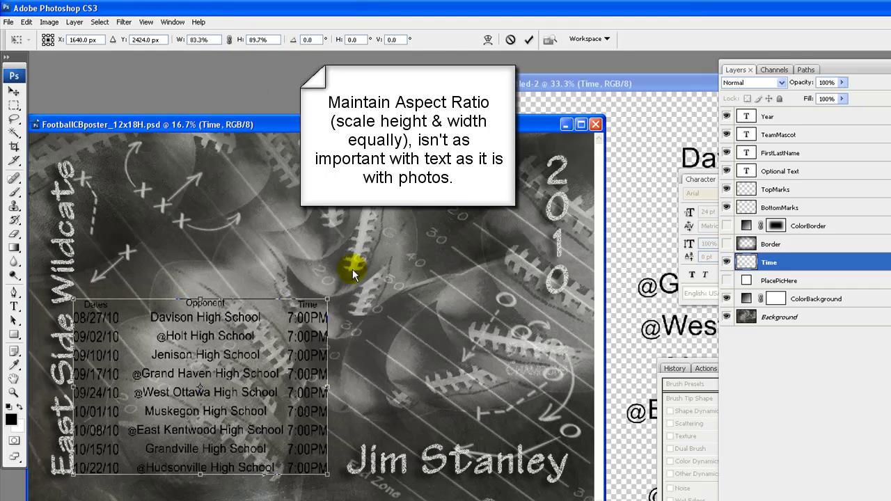
{"action": "left_click_drag", "start_coordinate": [200, 300], "coordinate": [200, 288]}
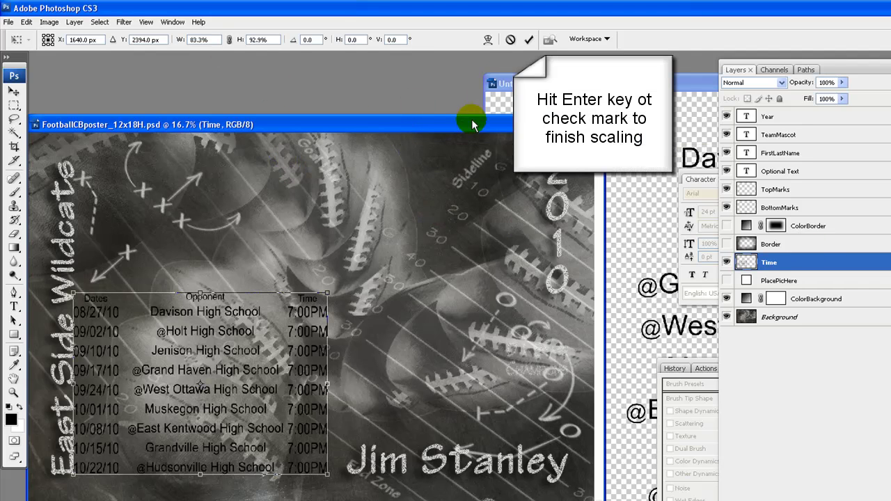
{"action": "left_click", "coordinate": [529, 39]}
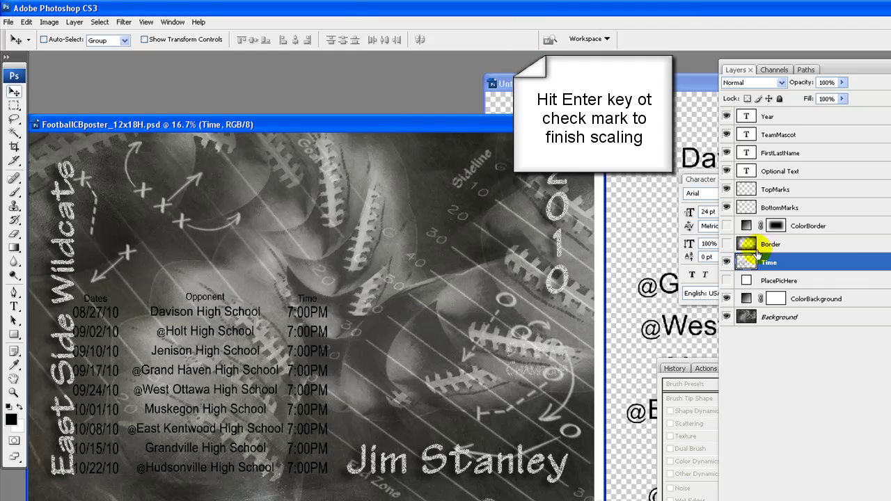
Apply a dark preset style to the Time layer, shrinking drop shadow size to 16 and distance to nearly zero
{"action": "double_click", "coordinate": [851, 263]}
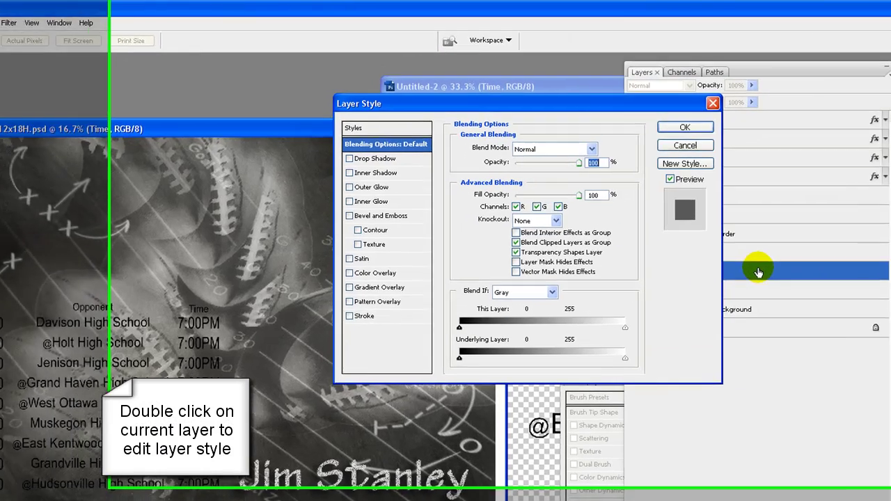
{"action": "left_click", "coordinate": [499, 131]}
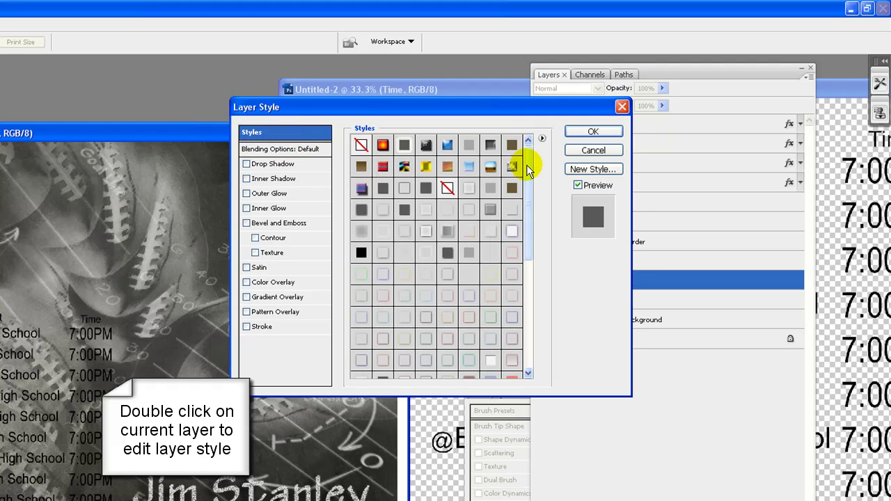
{"action": "left_click_drag", "start_coordinate": [526, 164], "coordinate": [531, 277]}
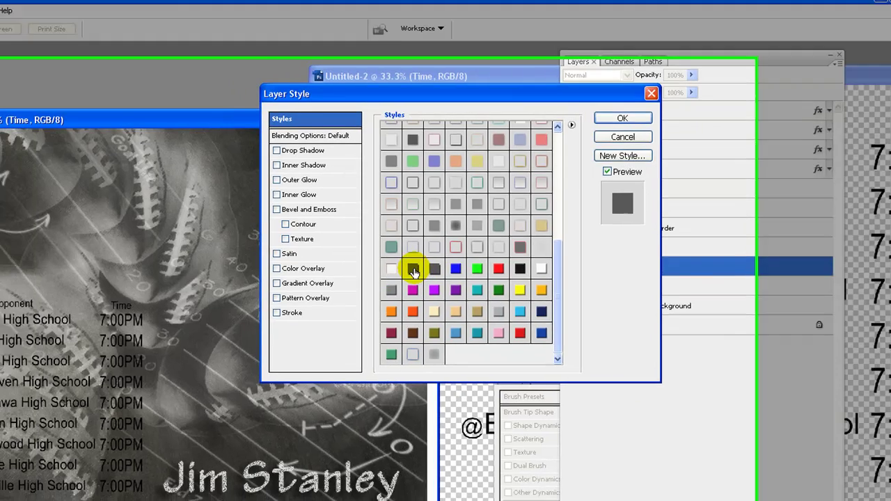
{"action": "left_click", "coordinate": [413, 271]}
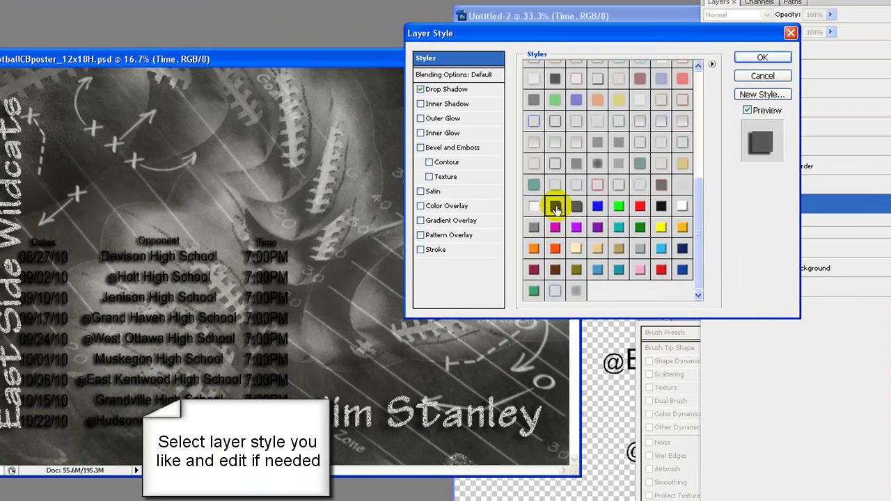
{"action": "left_click", "coordinate": [433, 90]}
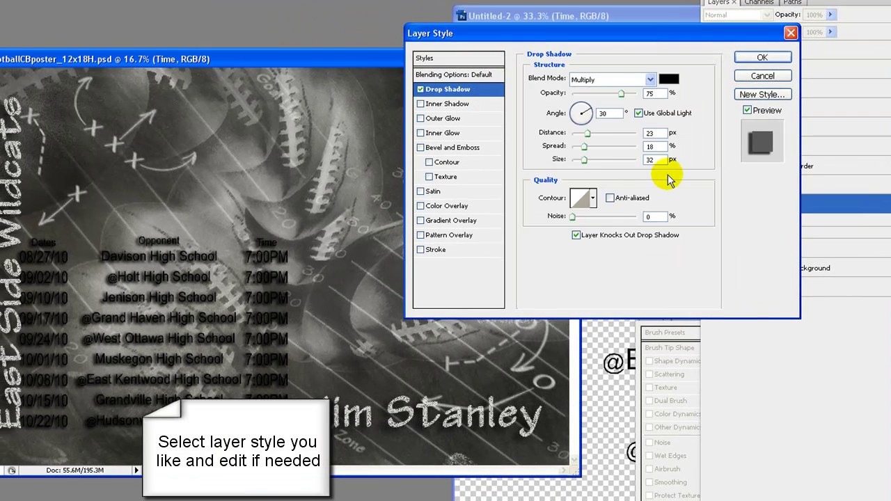
{"action": "left_click_drag", "start_coordinate": [586, 164], "coordinate": [579, 159]}
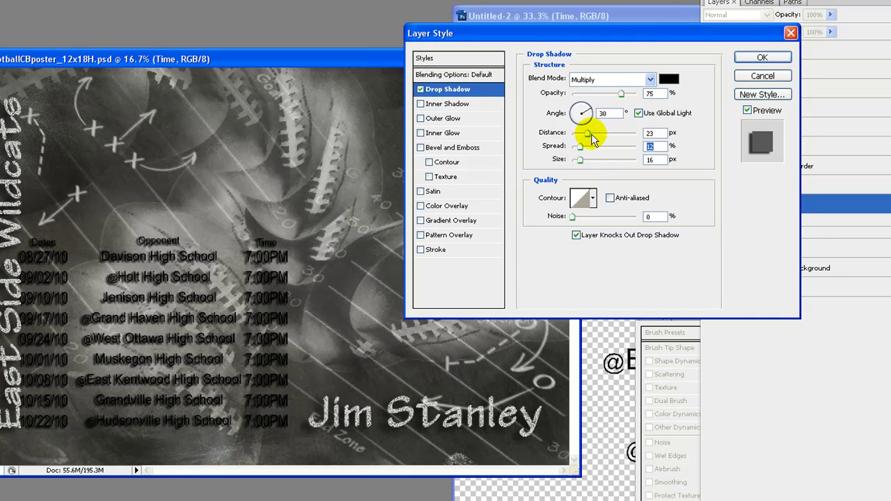
{"action": "left_click_drag", "start_coordinate": [587, 136], "coordinate": [581, 134]}
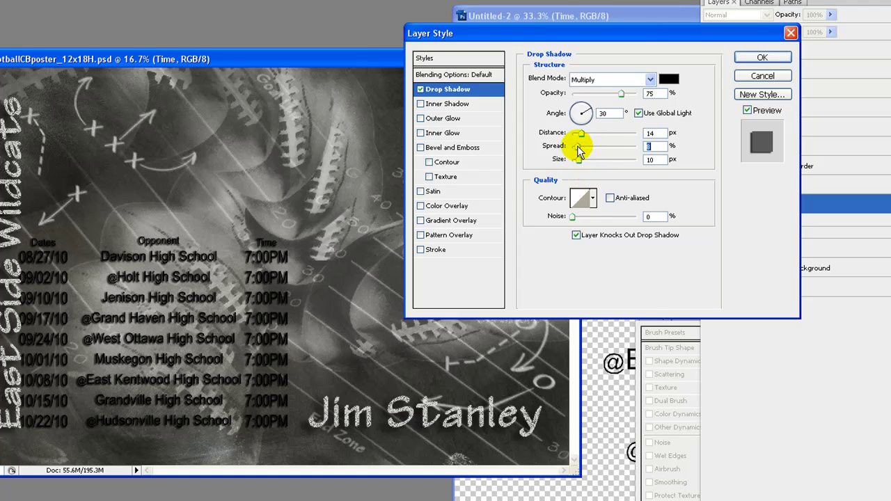
{"action": "left_click_drag", "start_coordinate": [581, 134], "coordinate": [575, 136]}
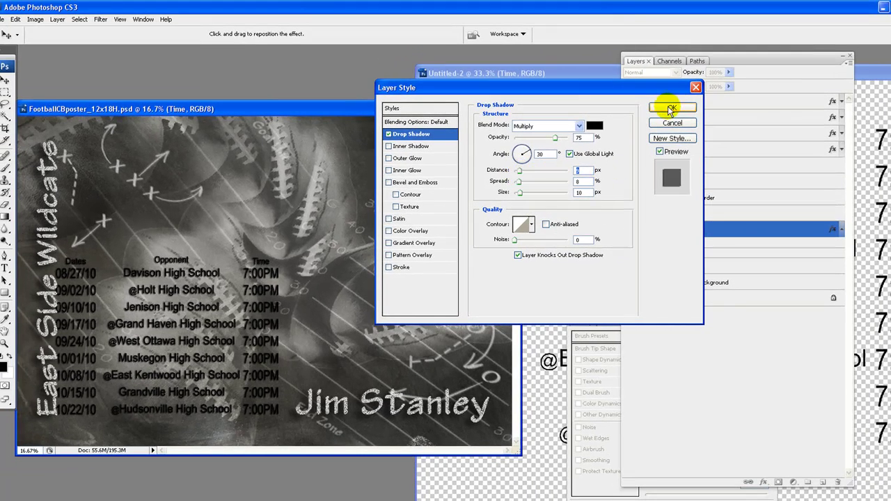
Try a red colour overlay, then remove it and confirm the drop-shadow style
{"action": "left_click", "coordinate": [389, 231]}
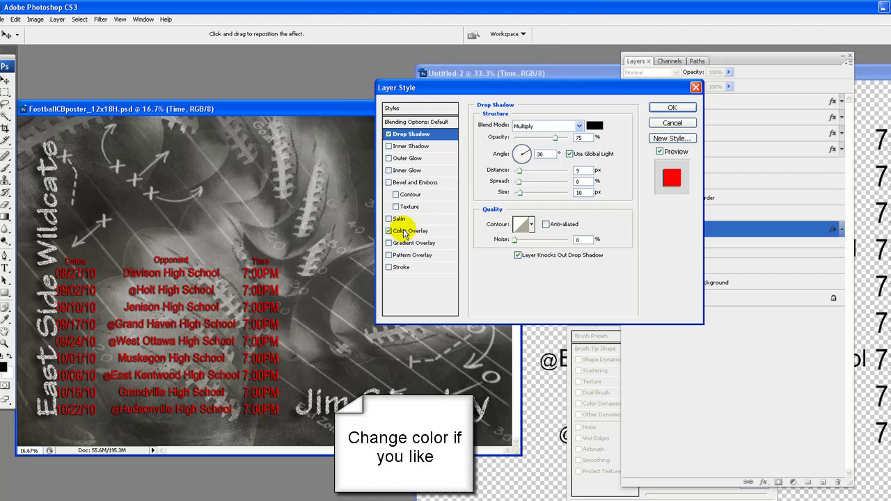
{"action": "left_click", "coordinate": [443, 235]}
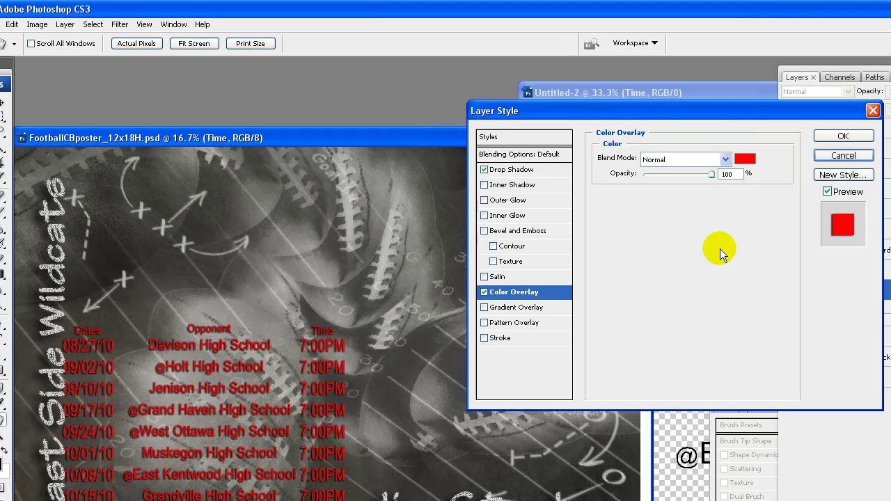
{"action": "left_click", "coordinate": [484, 291]}
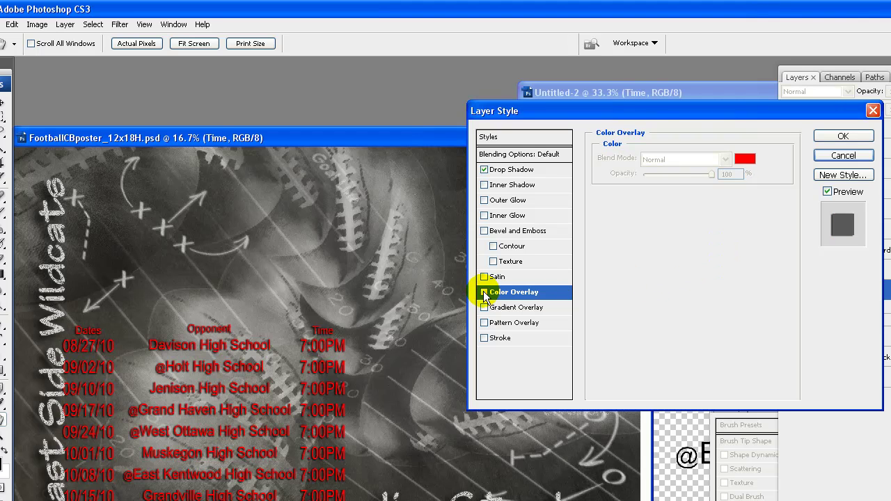
{"action": "left_click", "coordinate": [844, 136]}
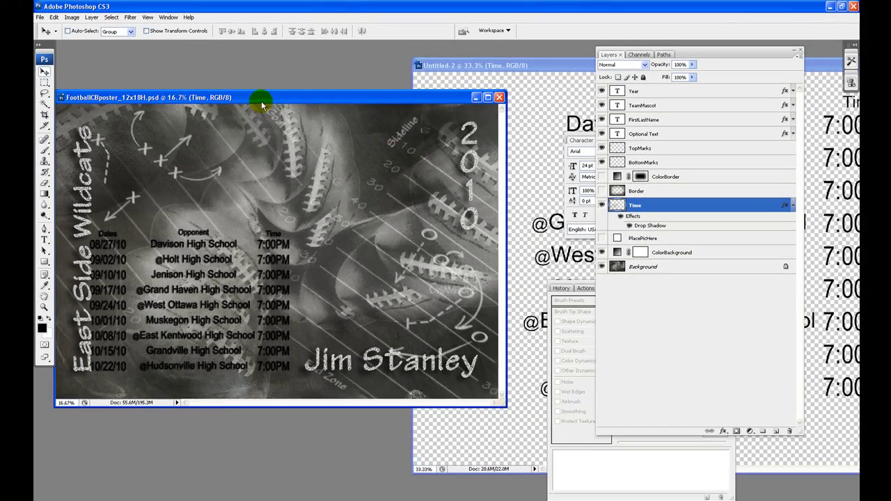
Open the File menu to reach Save As for the finished poster
{"action": "left_click", "coordinate": [40, 17]}
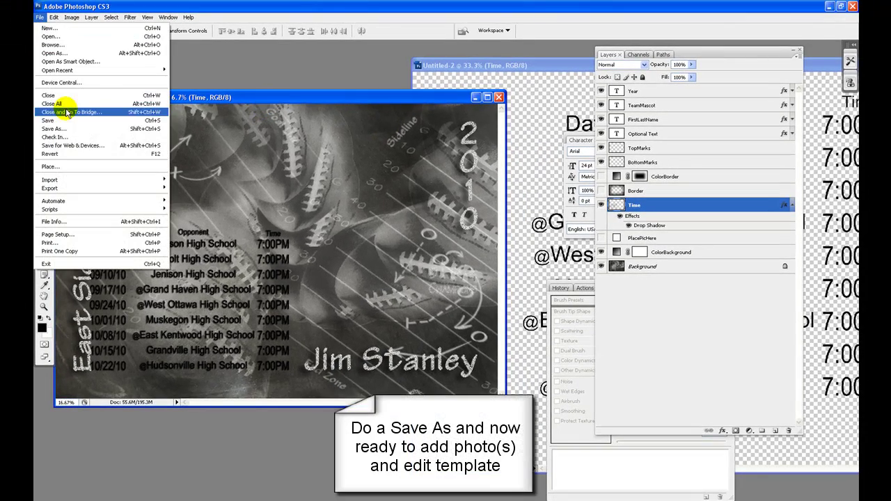